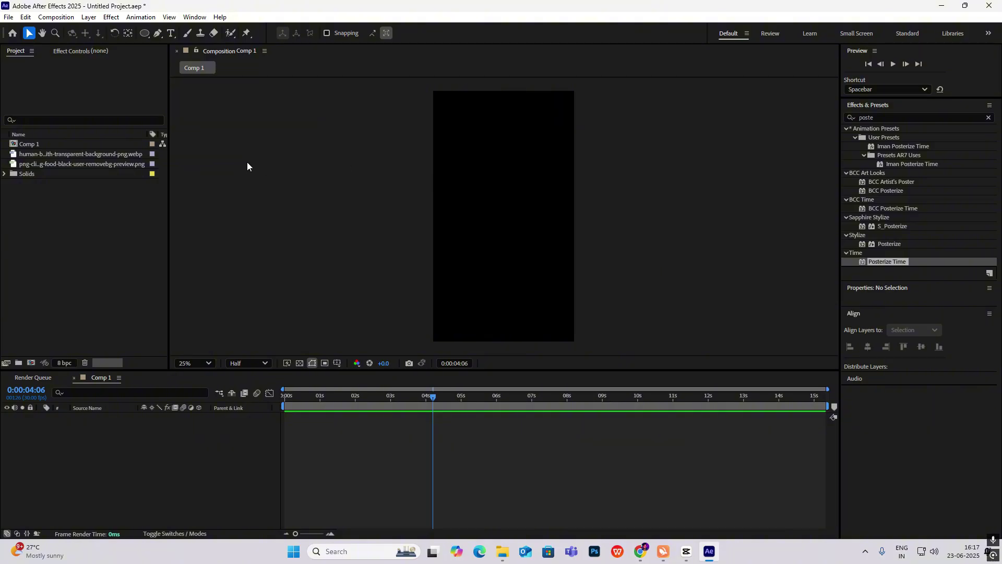
Fill the vertical comp with an off-white solid layer, then bring up the CapCut reference project.
right_click(309, 126)
mouse_move(335, 132)
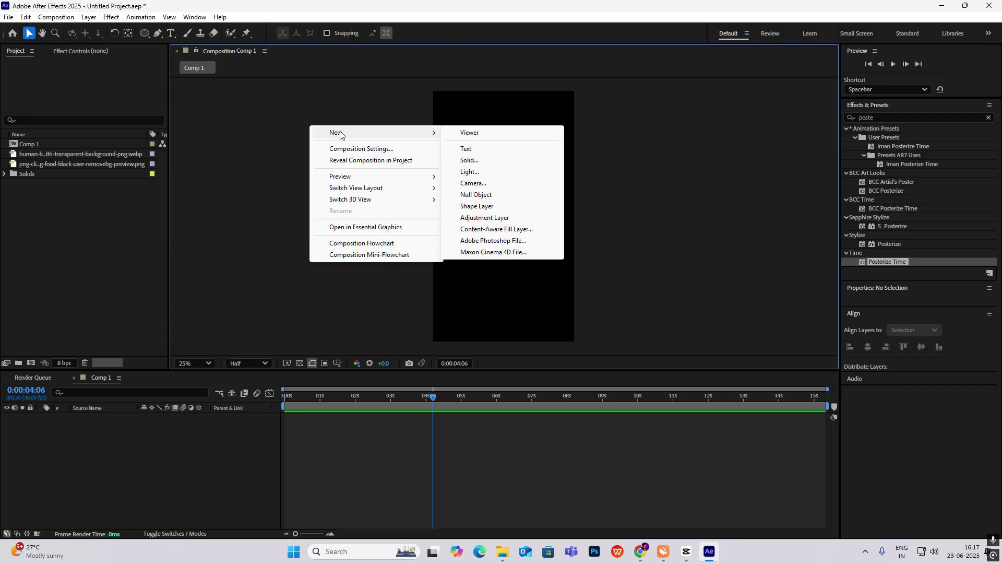
click(493, 164)
click(493, 353)
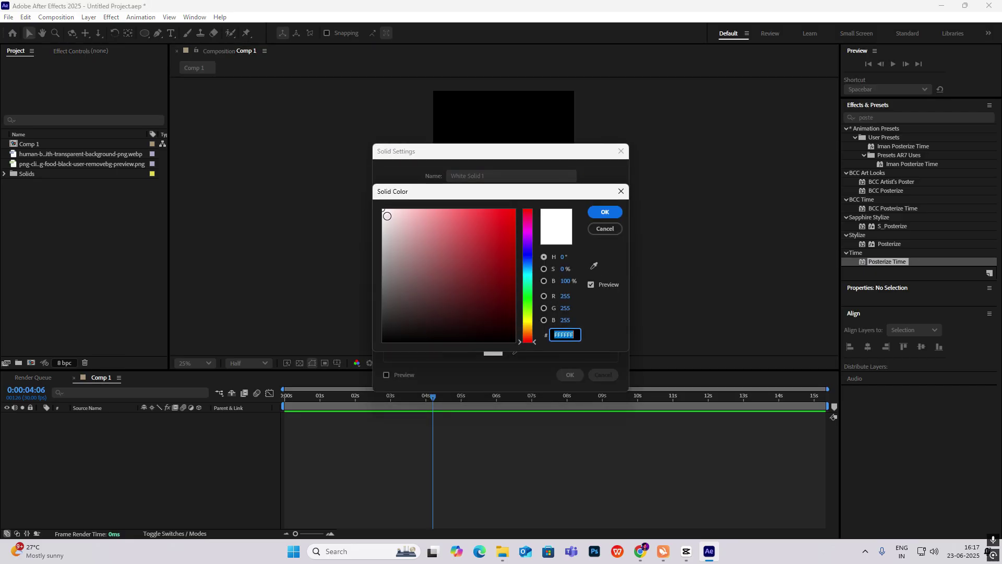
click(381, 216)
drag(381, 216, 373, 215)
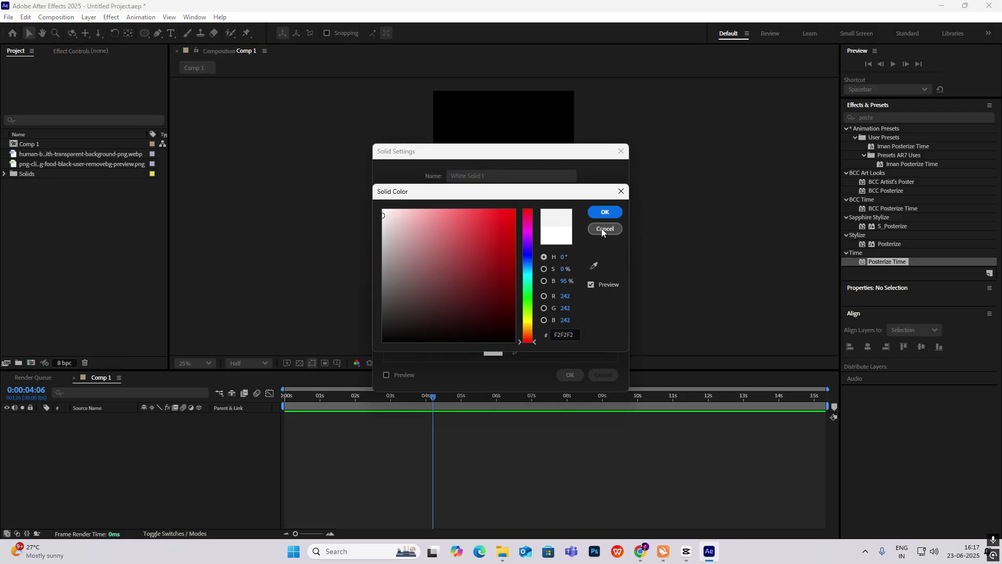
click(604, 214)
click(568, 375)
click(688, 552)
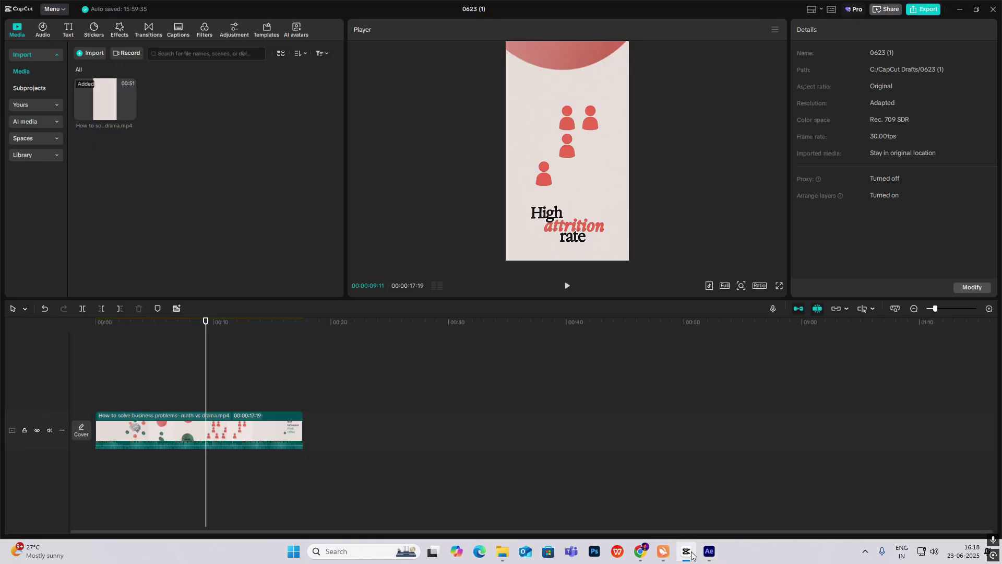
Scrub the CapCut reference to about 3 s to find the brain-and-bubbles frame, then return to After Effects.
click(84, 364)
drag(96, 371, 132, 374)
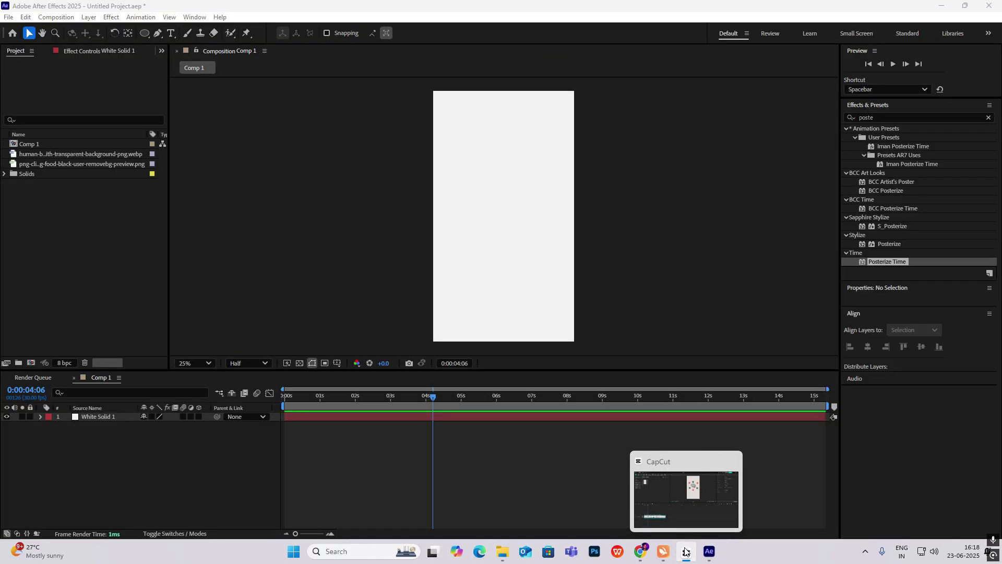
click(685, 552)
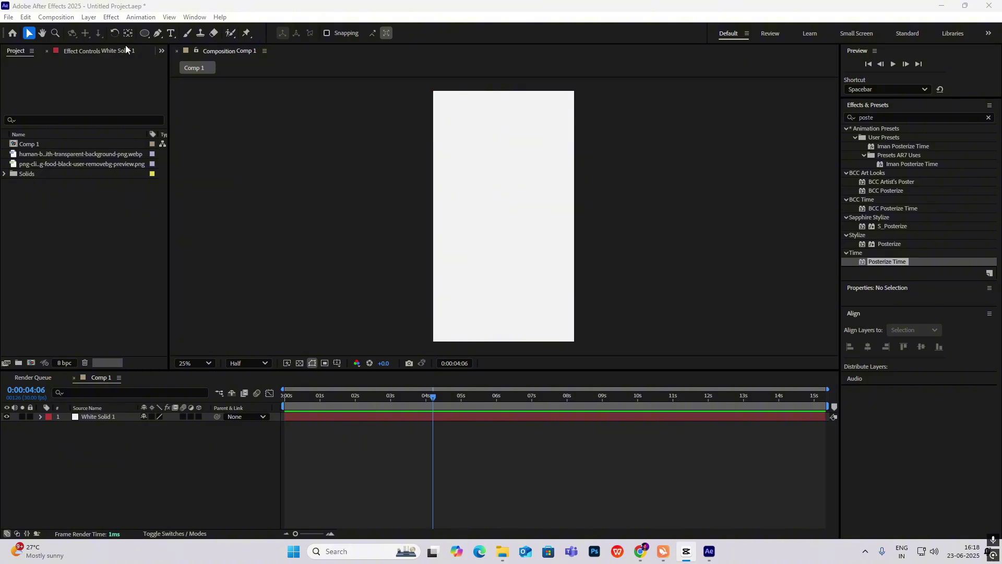
Place the brain image from the Project panel into the composition above the white solid.
click(144, 34)
click(42, 164)
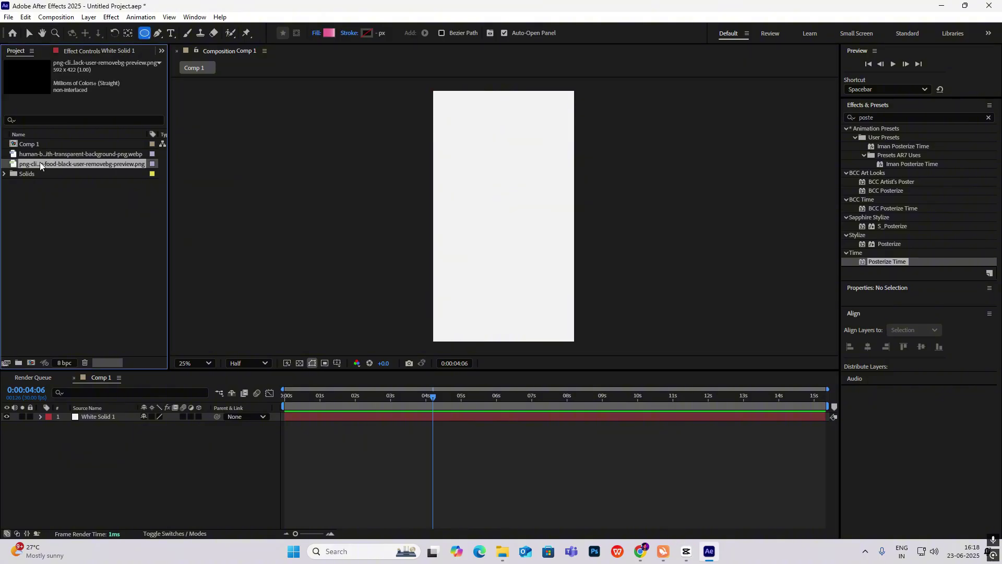
drag(52, 153, 93, 415)
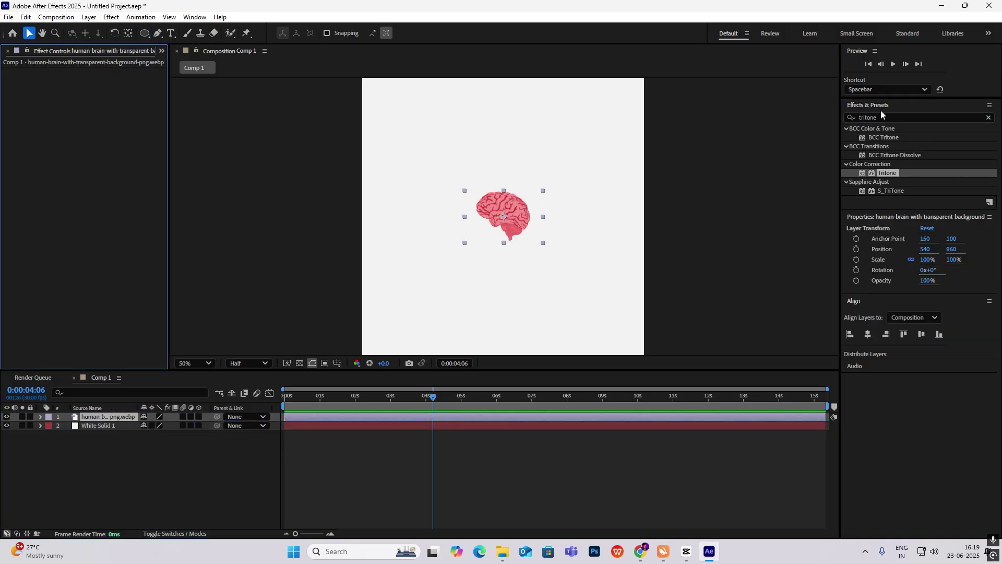
Apply Tritone to the brain and set its Midtones to dark grey 1D1D1D.
drag(891, 173, 89, 152)
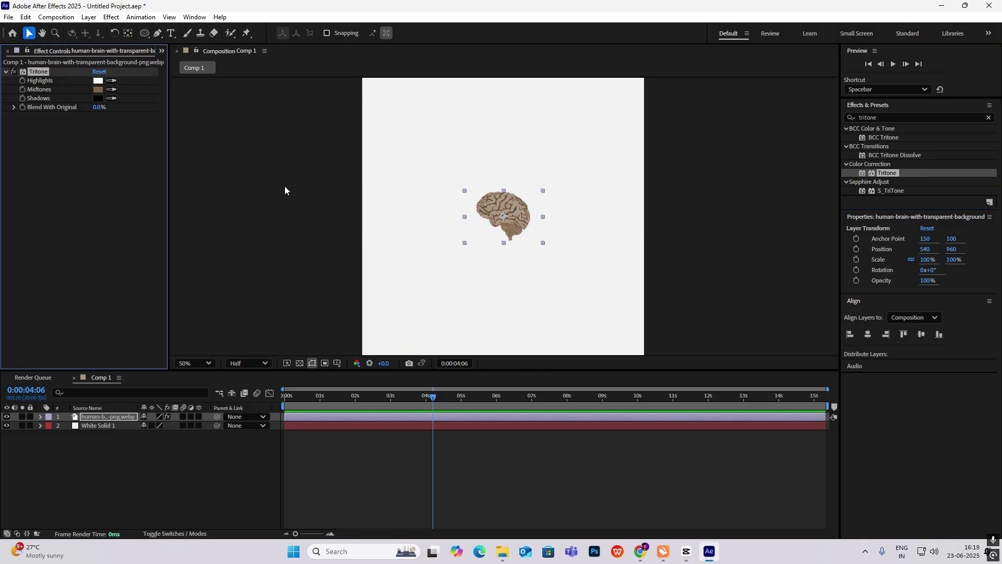
click(98, 89)
drag(431, 197, 161, 140)
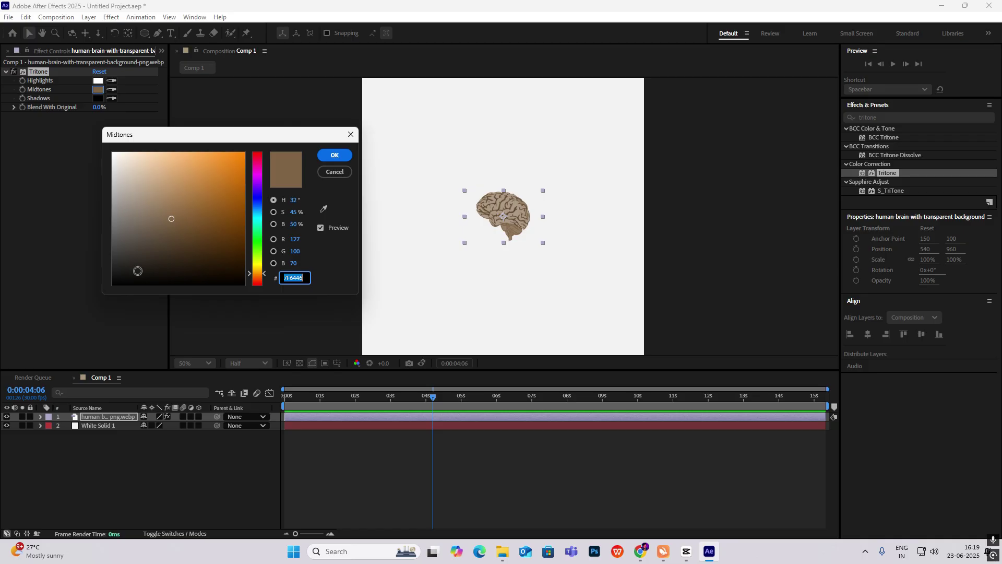
mouse_move(138, 271)
mouse_down()
mouse_move(97, 260)
mouse_move(89, 269)
mouse_up()
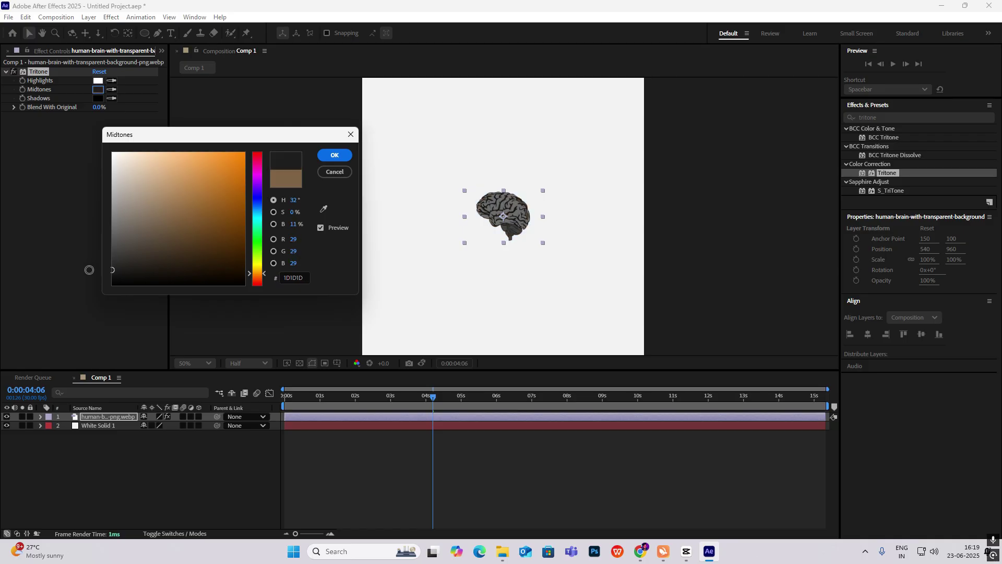
click(335, 155)
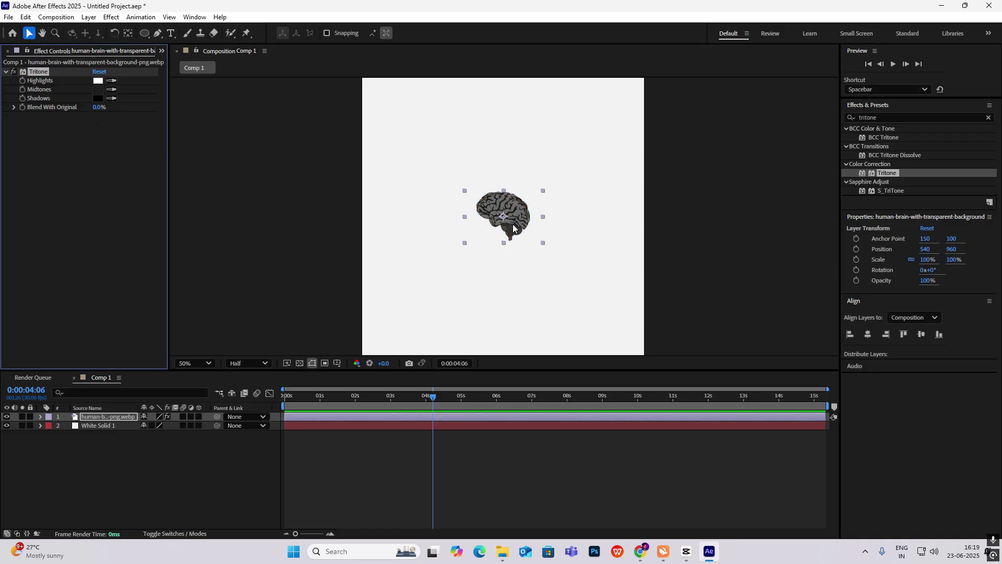
click(726, 192)
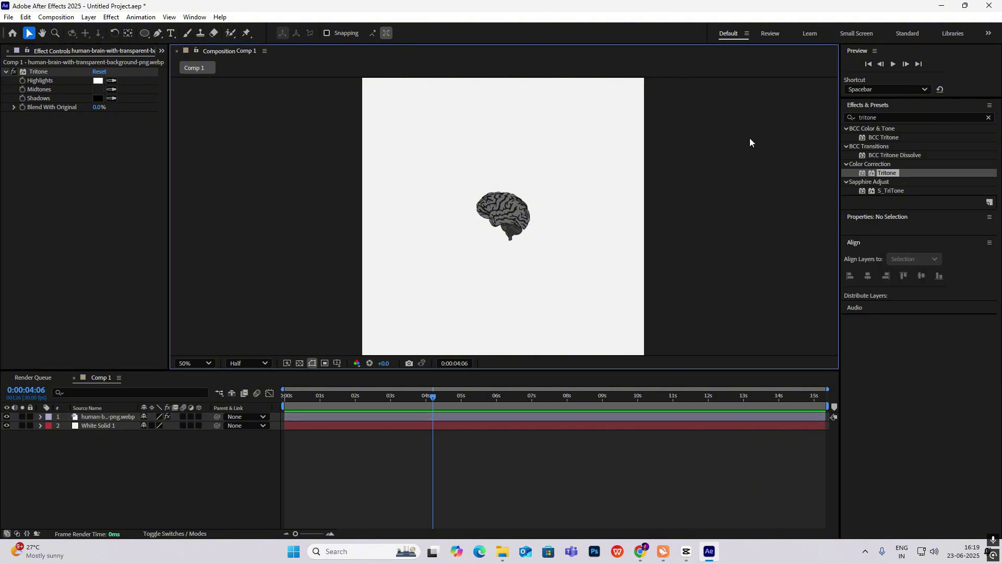
Search 'gauss' and apply Gaussian Blur (Legacy) to the brain layer.
key(ctrl+5)
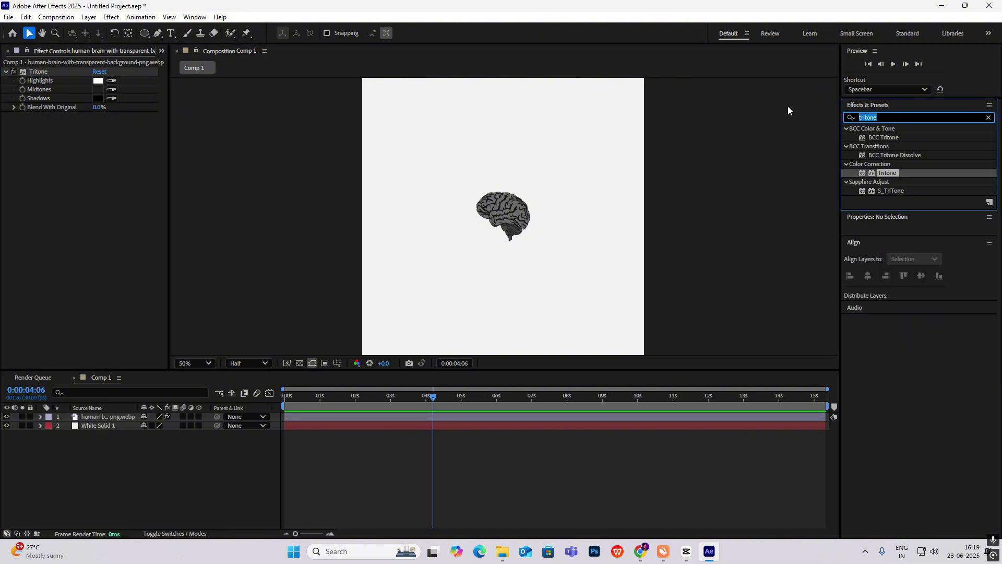
key(BackSpace)
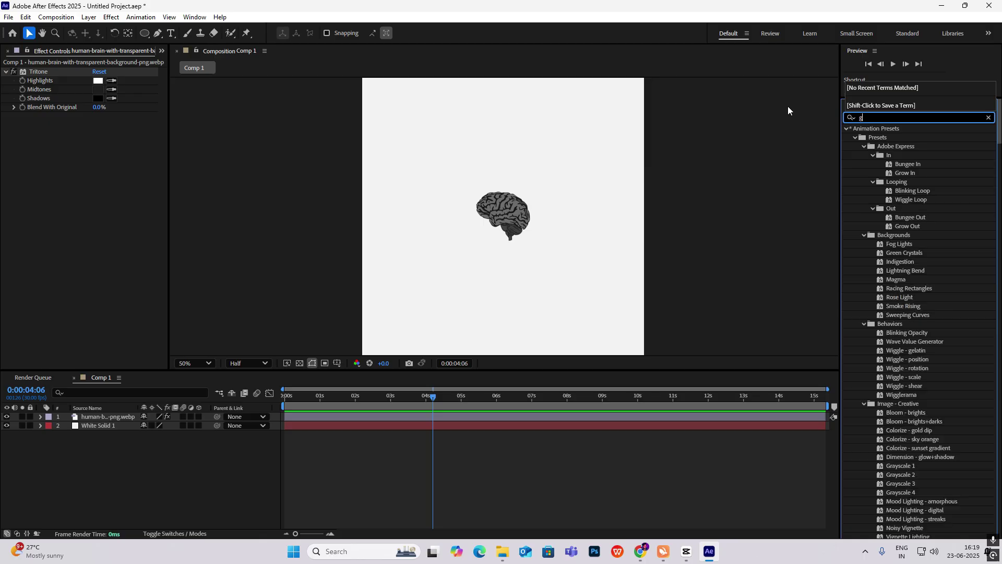
text(gauss)
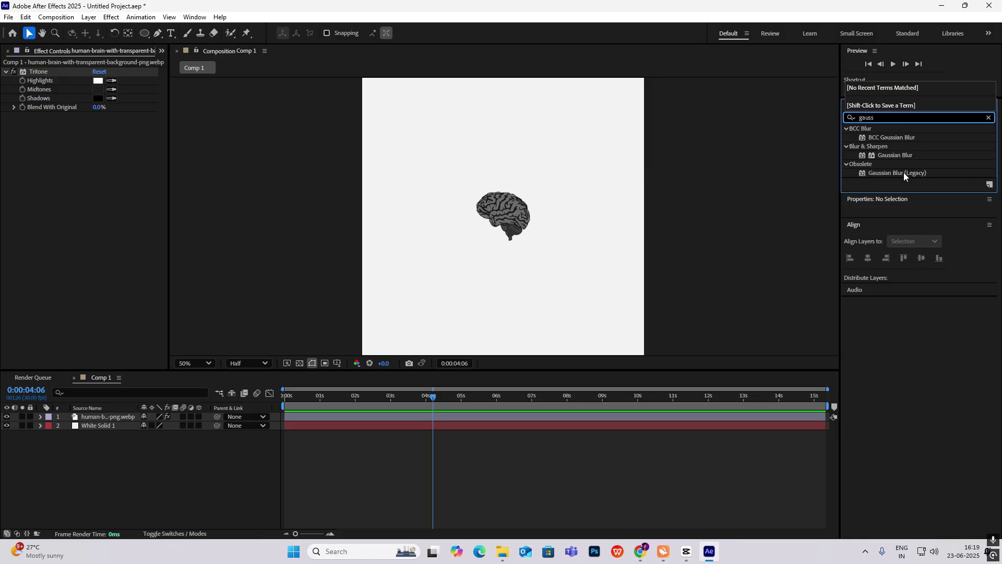
drag(904, 176, 486, 217)
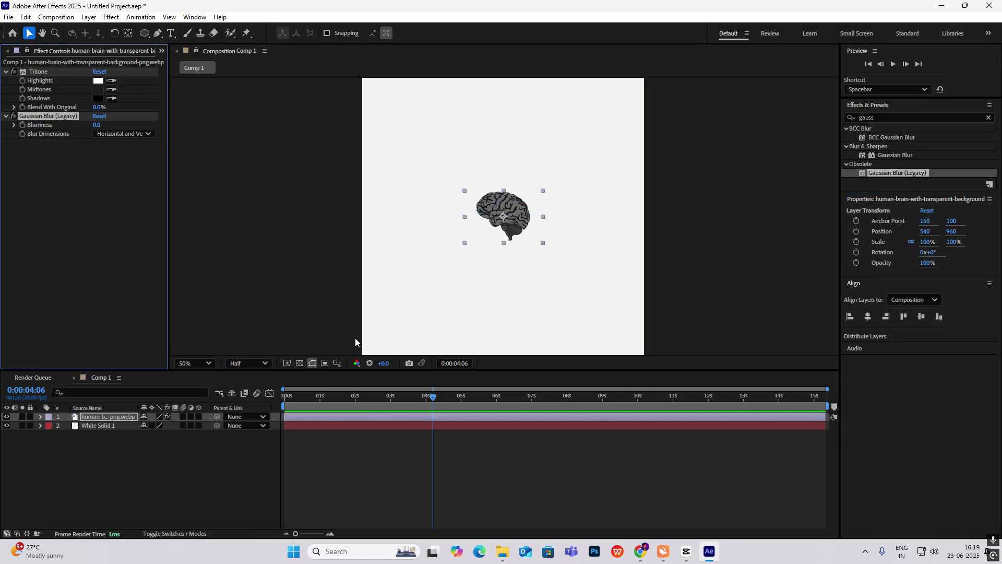
Keyframe the brain's Scale from 0% at 0 s to 100% at one second.
drag(440, 403, 273, 406)
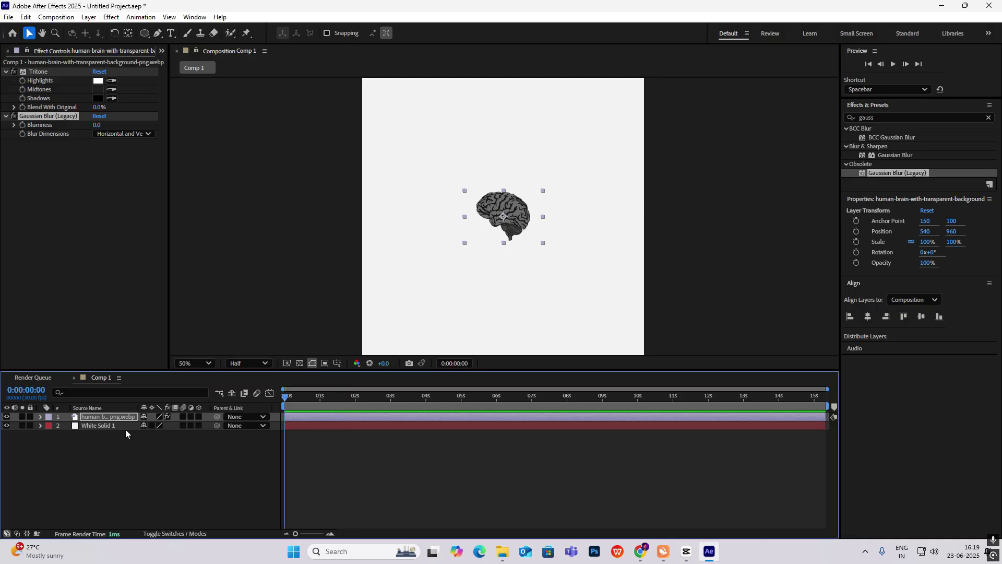
key(s)
click(67, 425)
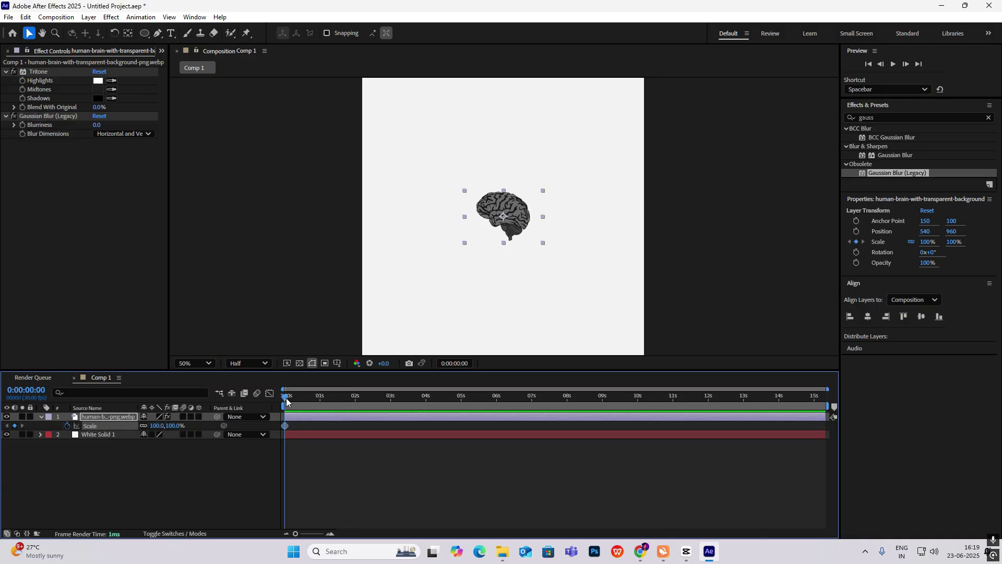
drag(286, 400, 321, 399)
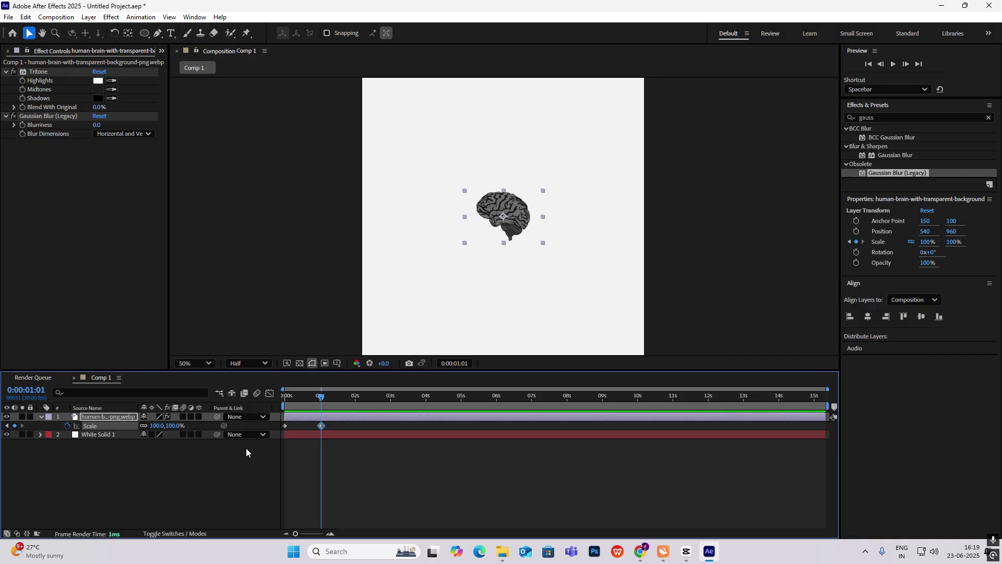
click(7, 426)
text(00)
click(192, 449)
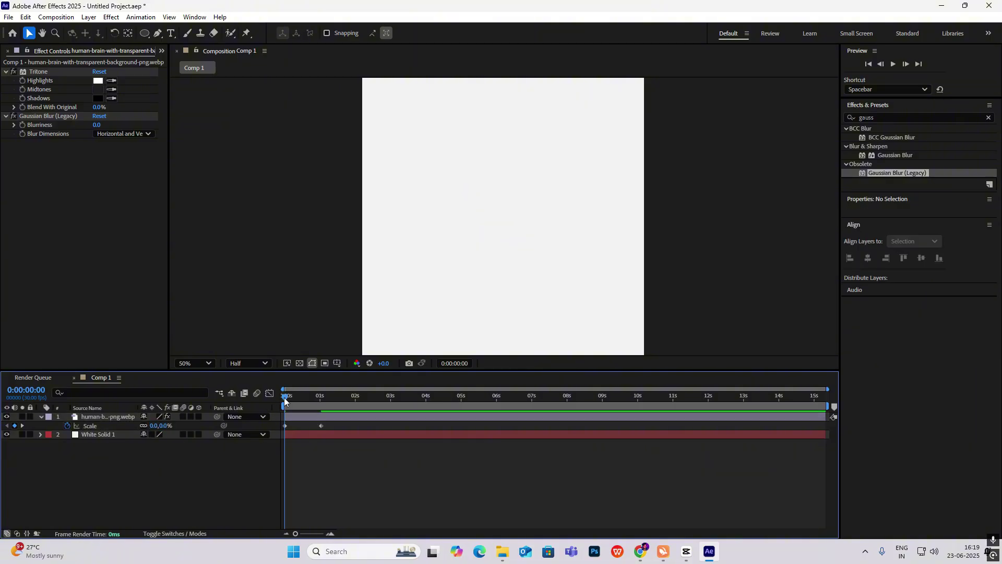
drag(286, 400, 250, 452)
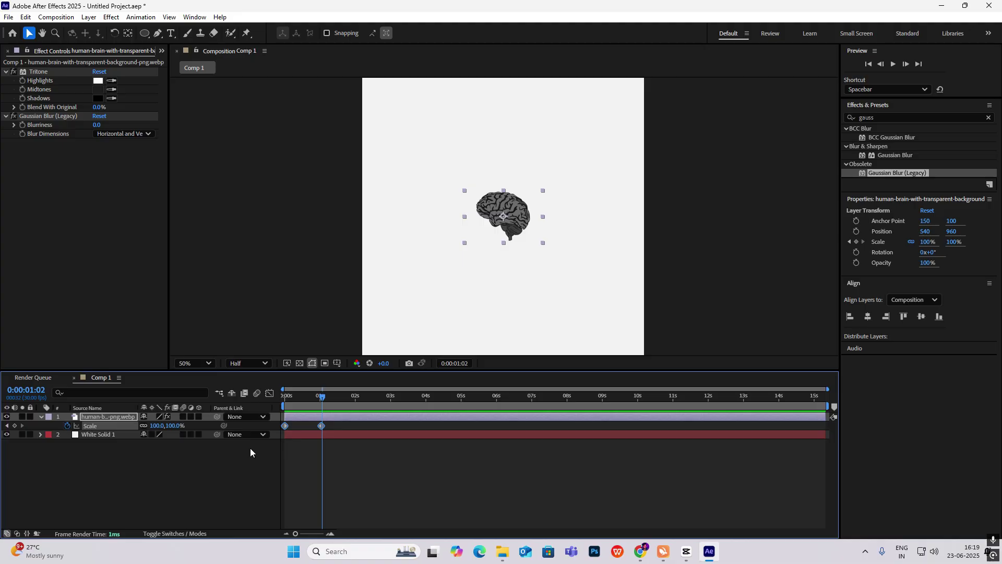
Easy-ease the Scale keyframes, reshape the curve in the Graph Editor, and preview the scale-up.
key(F9)
click(270, 394)
drag(388, 445, 306, 503)
click(271, 394)
key(Home)
key(space)
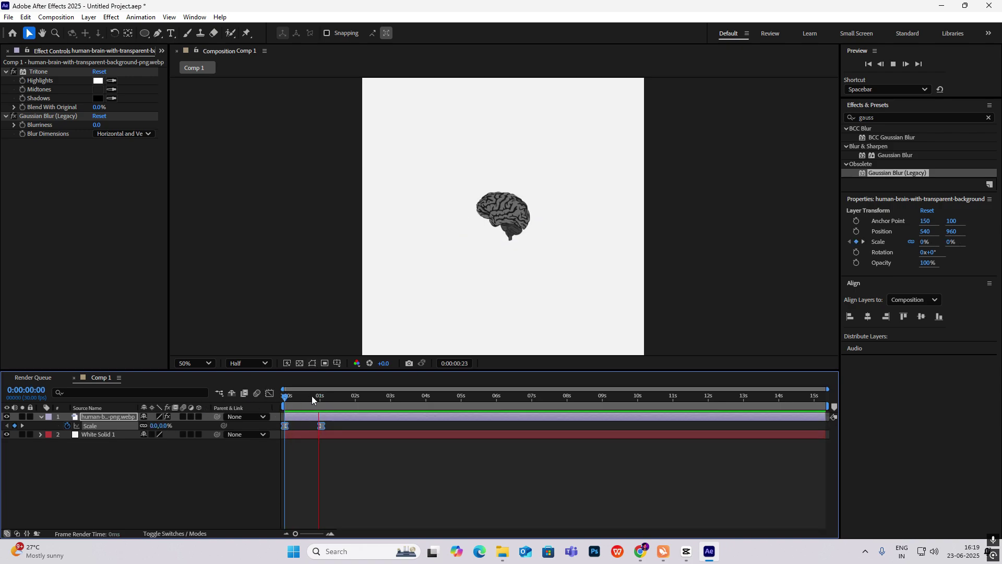
click(328, 399)
drag(328, 399, 208, 397)
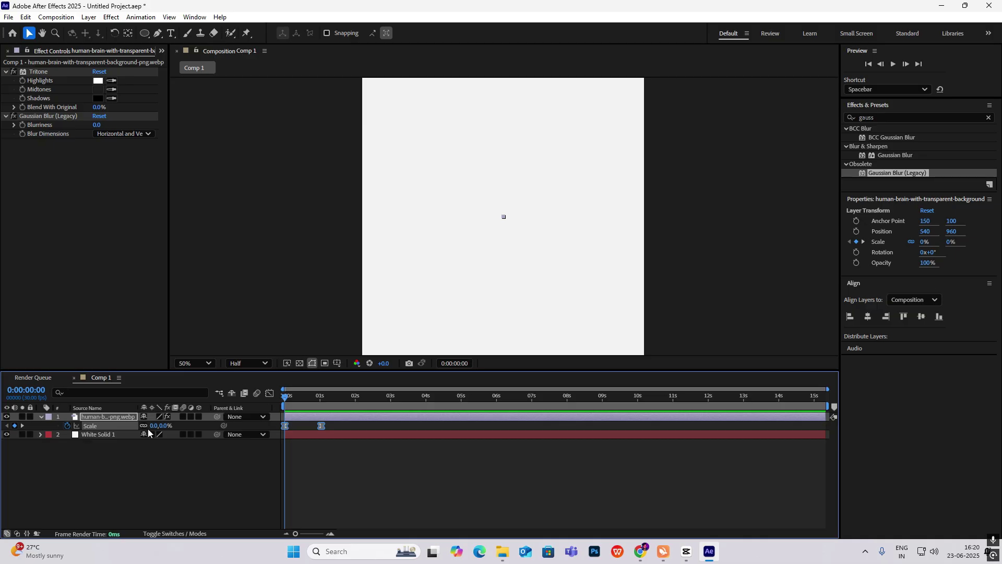
Select the brain's Gaussian Blur (Legacy) effect with the time indicator near one second.
click(304, 432)
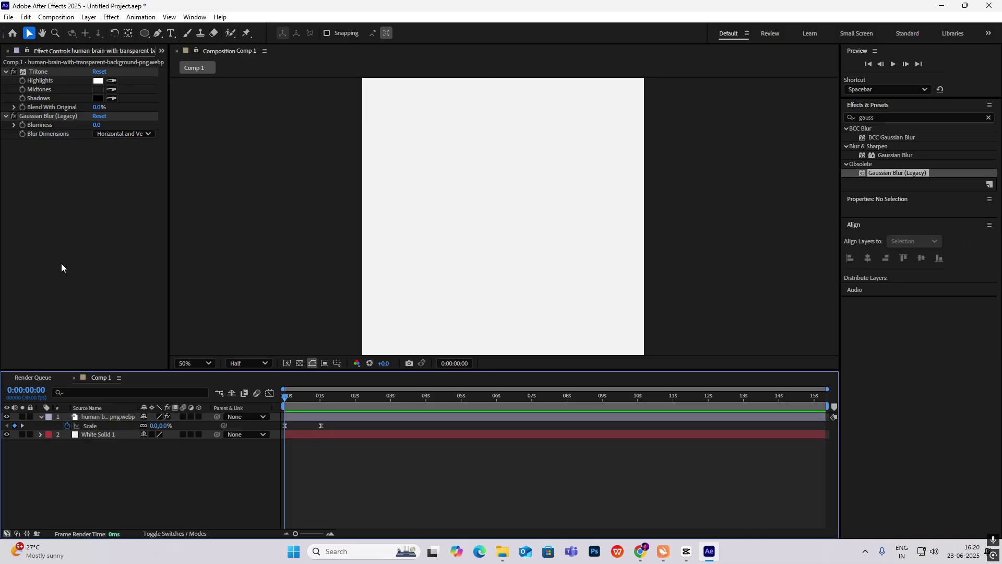
click(29, 127)
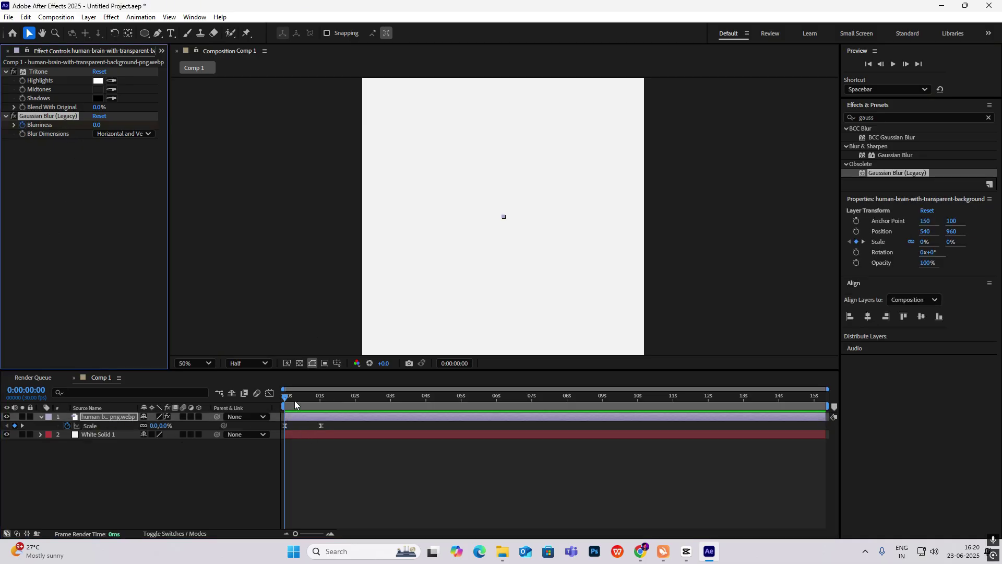
drag(306, 400, 321, 405)
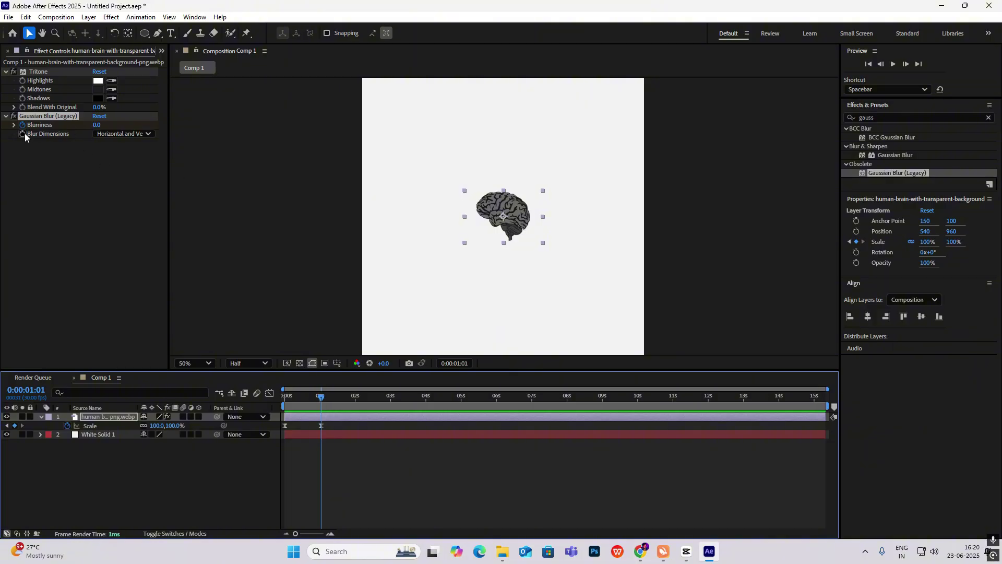
Keyframe the brain's Blurriness from 17.4 at 0 s down to 0 at one second.
key(u)
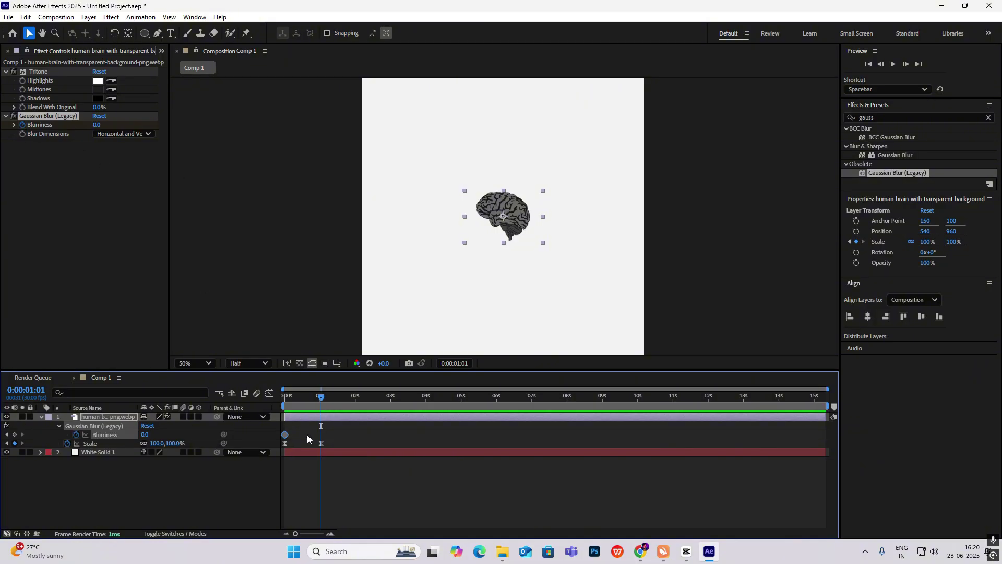
click(16, 435)
click(7, 443)
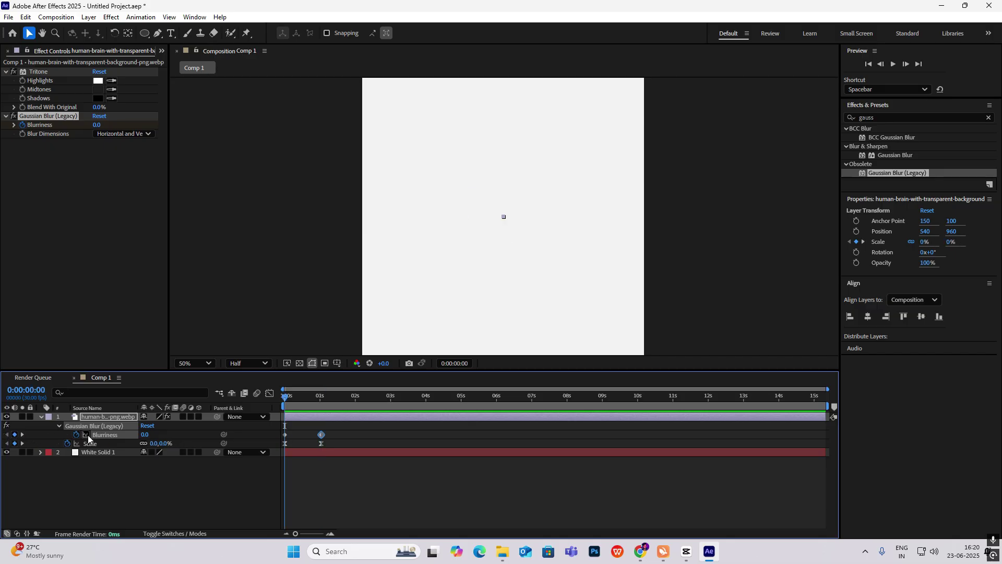
drag(145, 434, 192, 434)
mouse_move(286, 400)
mouse_down()
mouse_move(324, 401)
mouse_move(276, 403)
mouse_up()
drag(147, 434, 177, 434)
drag(347, 425, 274, 435)
Skew the Blurriness easing curve in the Graph Editor and preview the pop-in.
click(269, 393)
drag(339, 430, 305, 423)
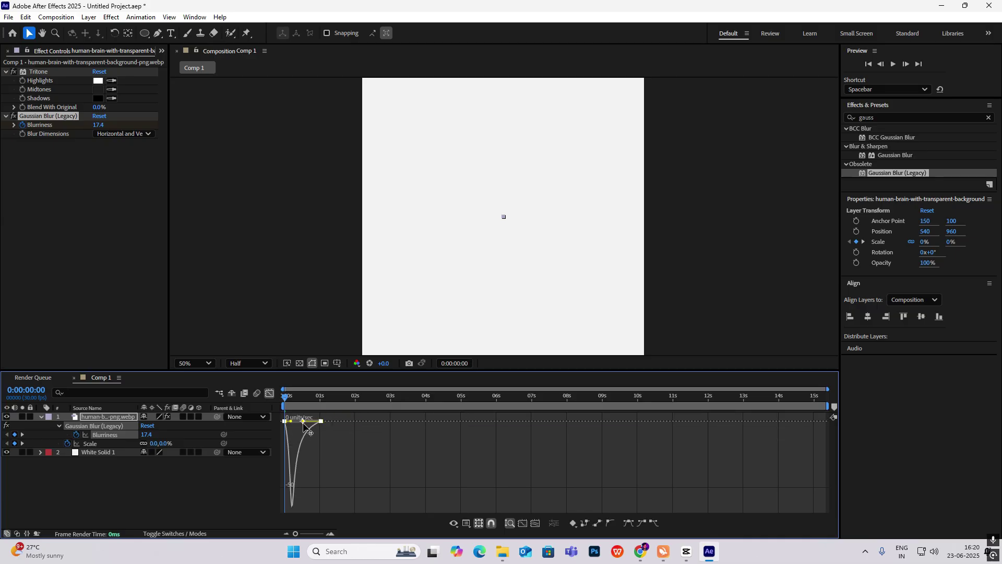
click(270, 393)
key(space)
Compare the pop-in against the CapCut reference clip, then return to After Effects.
click(687, 551)
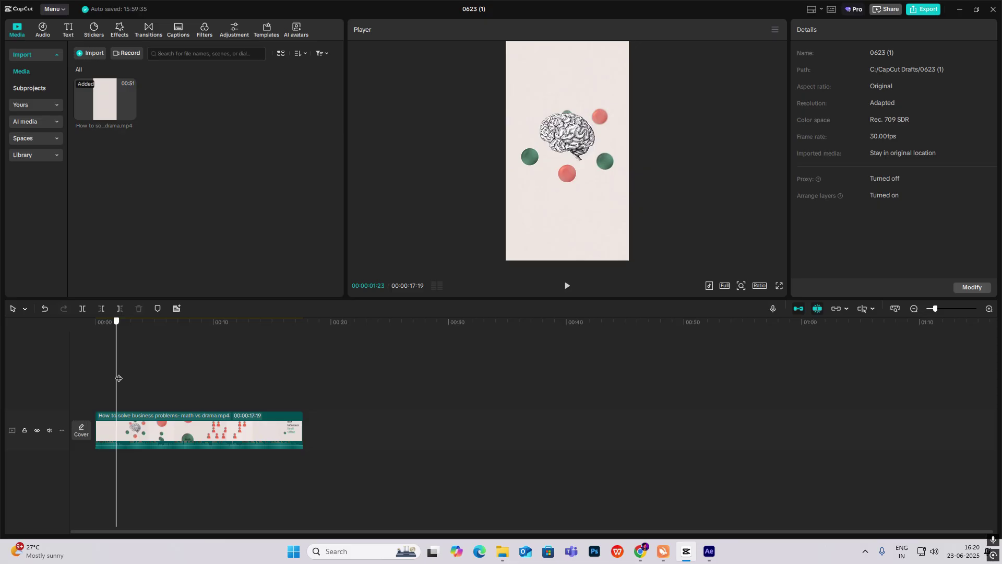
drag(117, 378, 122, 379)
click(709, 552)
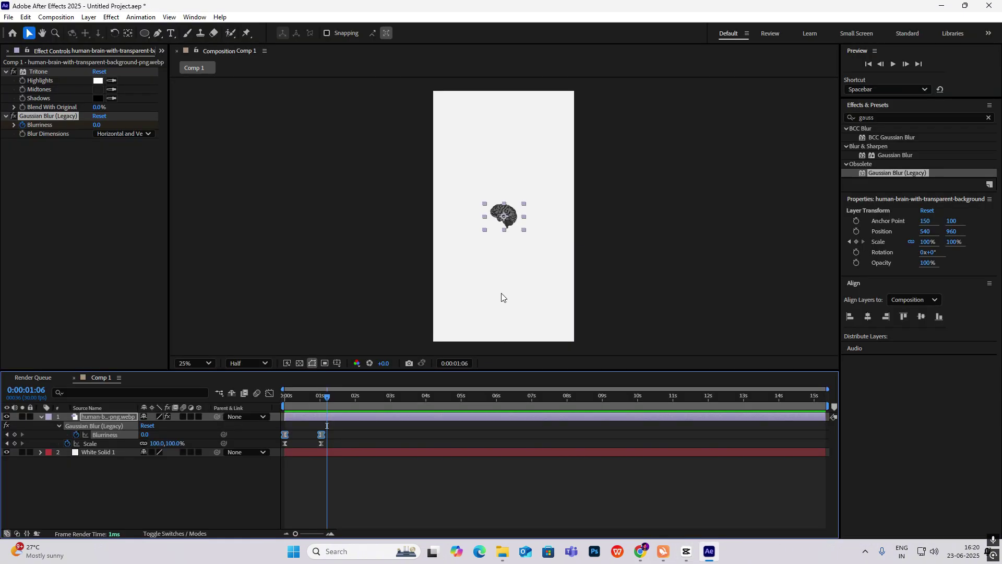
Scale the brain up to about 190% as an overshoot and preview it.
mouse_move(328, 400)
mouse_down()
mouse_move(277, 400)
mouse_move(324, 405)
mouse_up()
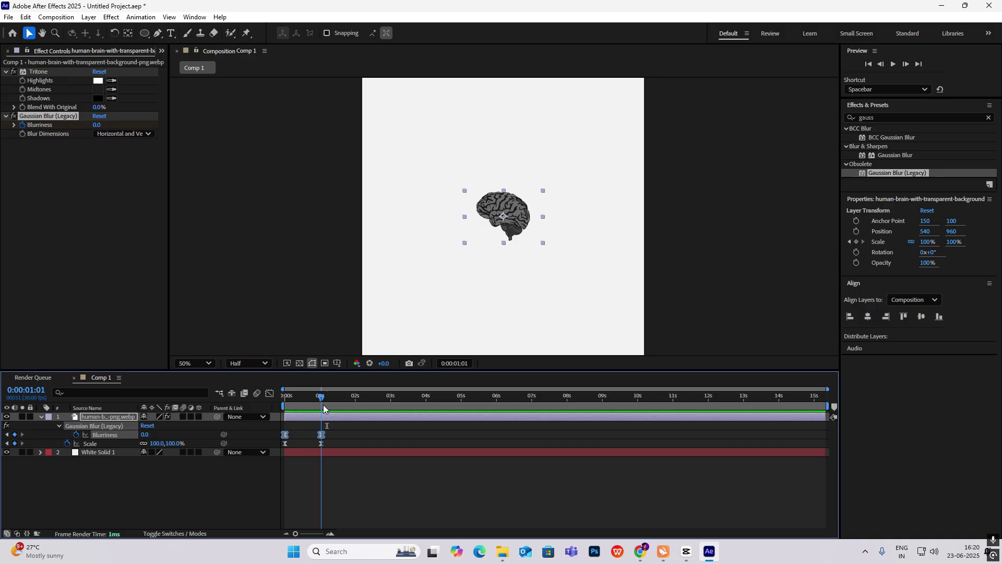
drag(178, 444, 229, 452)
key(space)
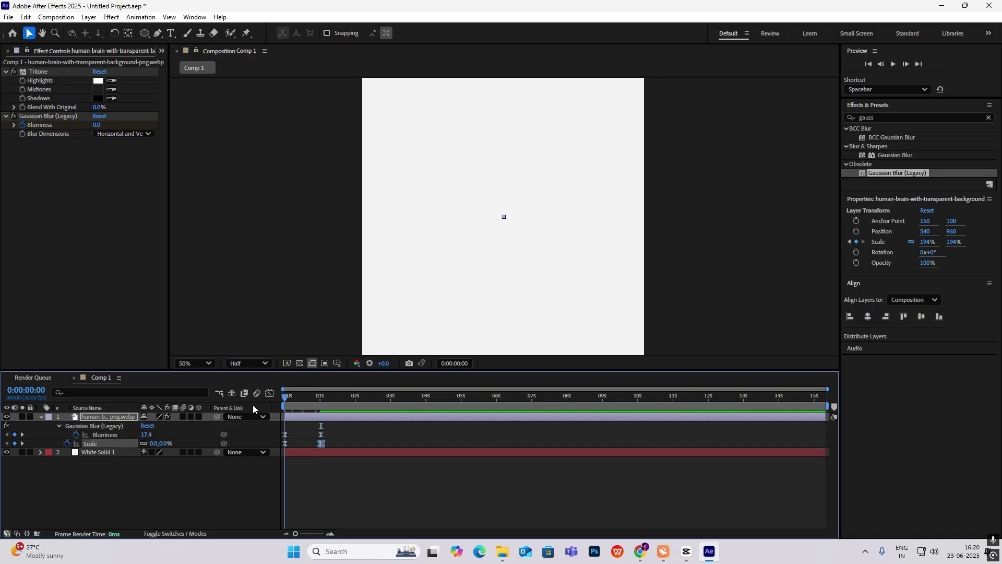
key(space)
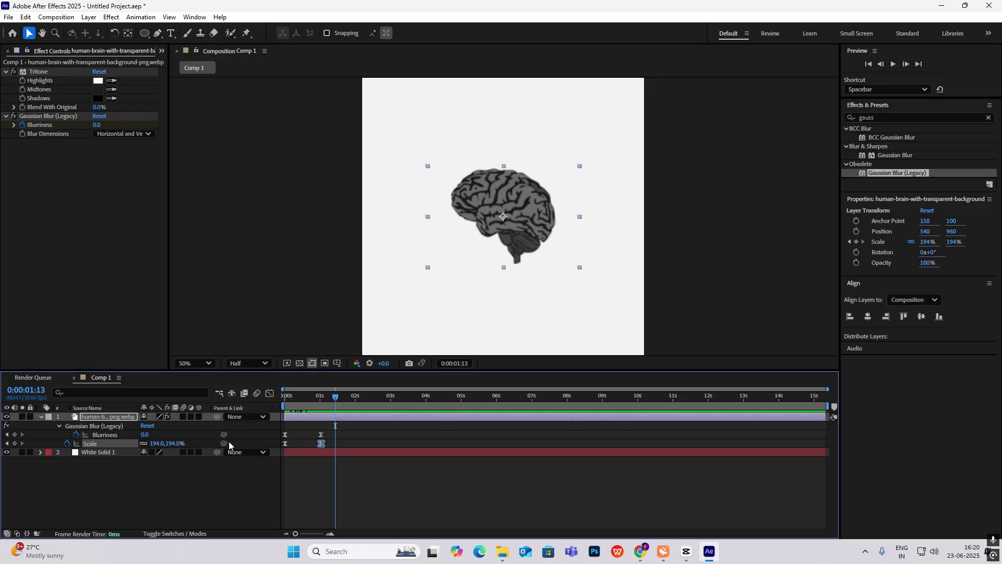
Add a Scale keyframe settling the brain back to 100%.
click(176, 444)
text(100)
click(314, 484)
click(336, 443)
click(338, 437)
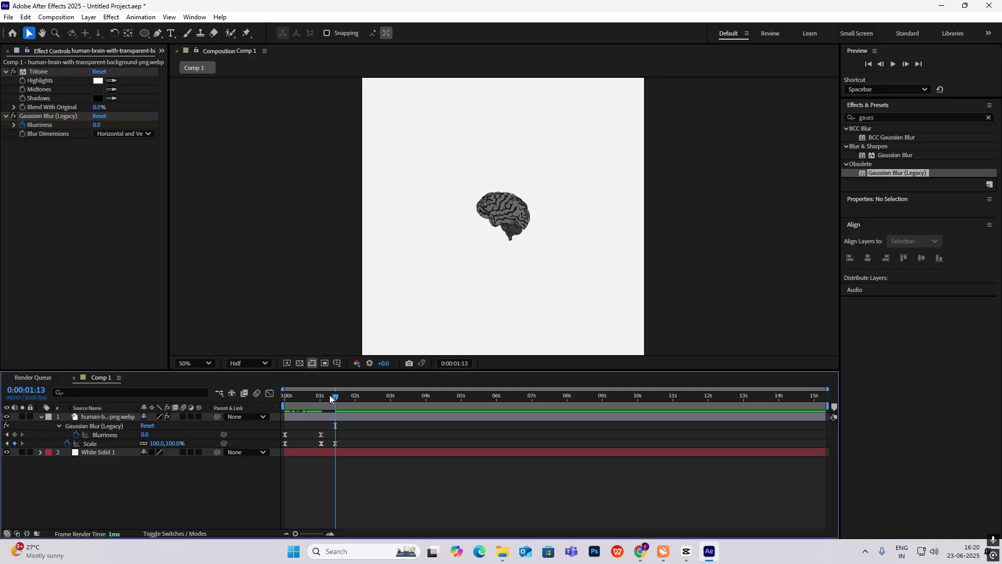
Retime the blur keyframe later and the overshoot Scale keyframe earlier, then preview.
drag(334, 398, 287, 399)
mouse_move(320, 434)
mouse_down()
mouse_move(336, 434)
mouse_move(314, 441)
mouse_up()
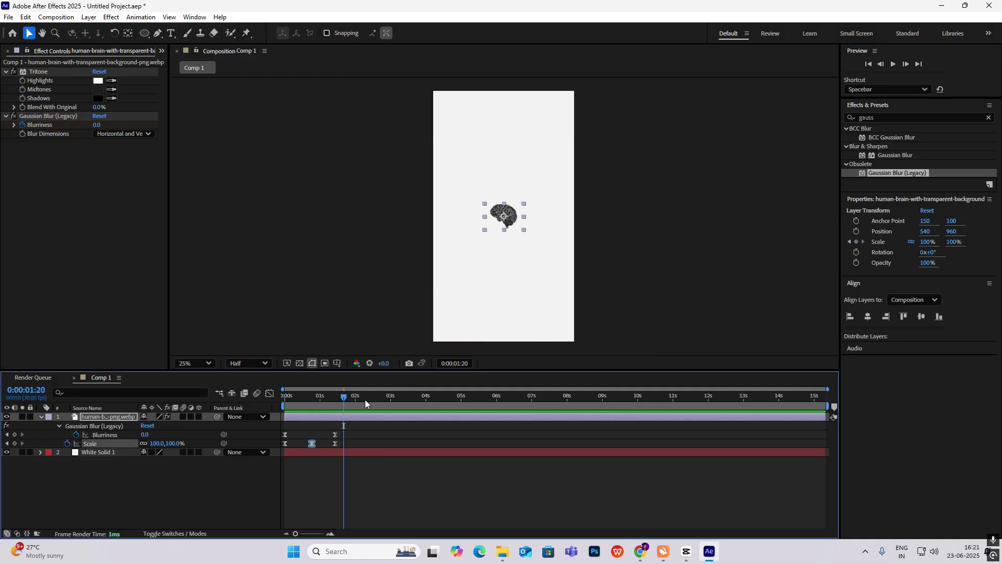
drag(343, 400, 232, 396)
key(space)
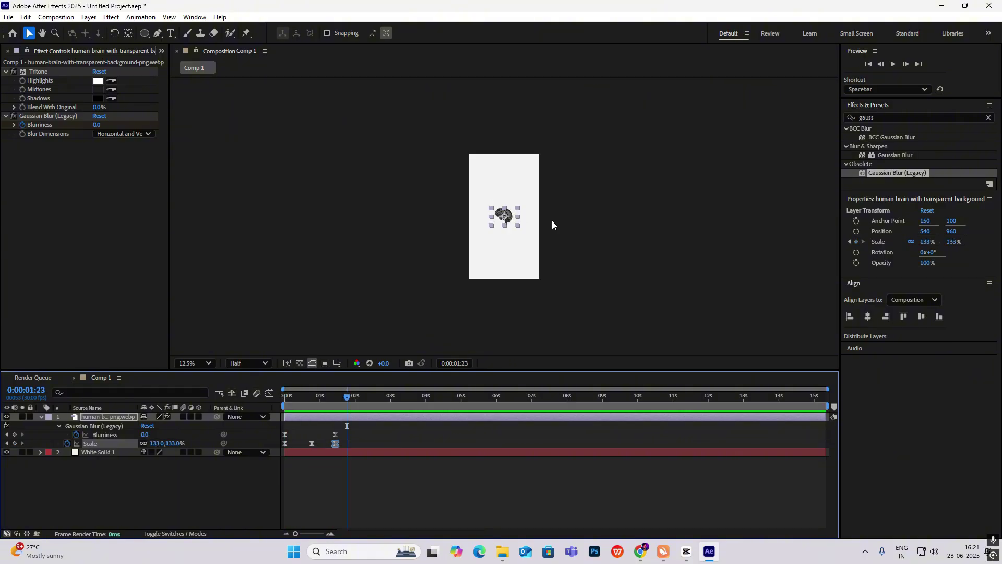
key(period)
click(586, 142)
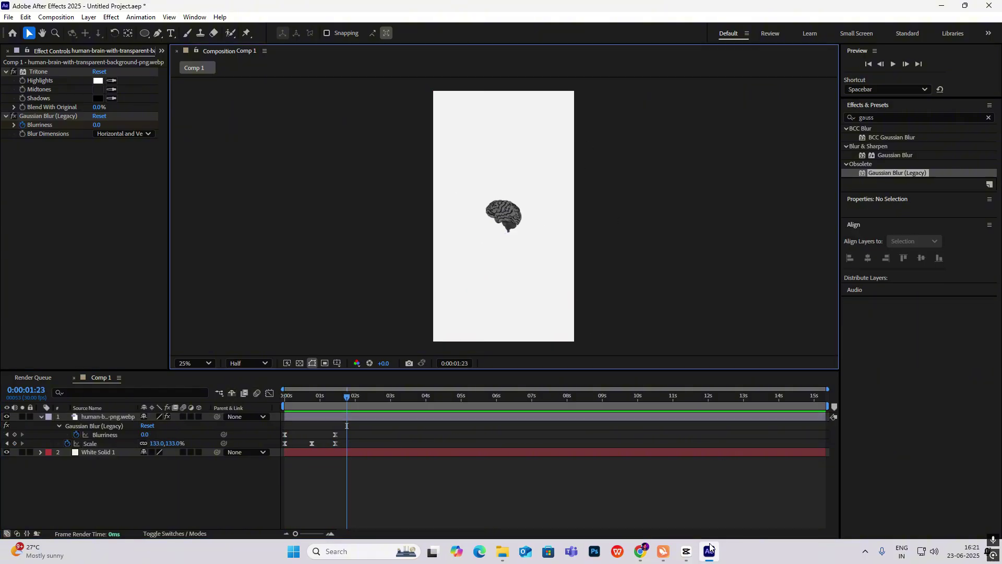
Check the pop-in timing against the CapCut reference clip.
click(684, 558)
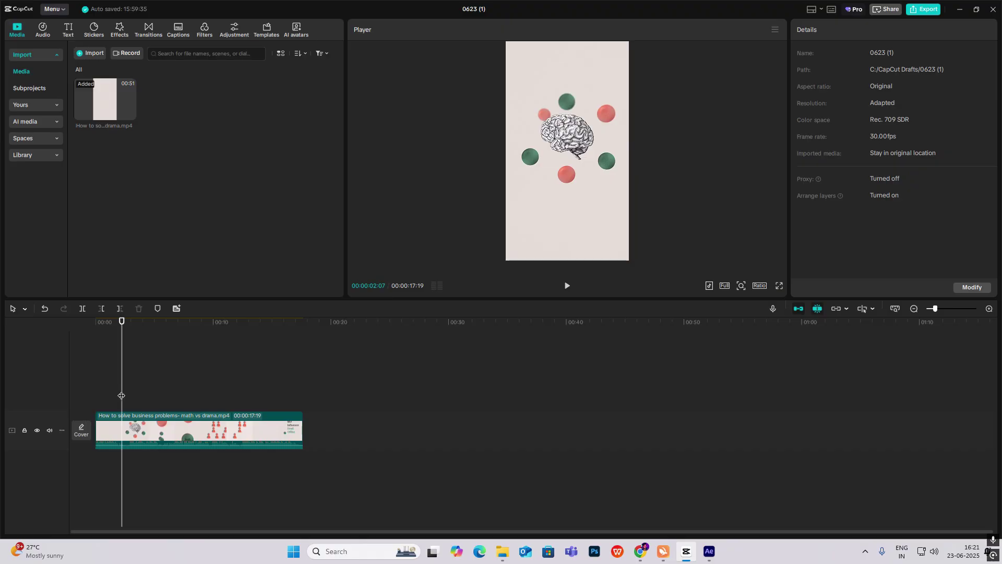
drag(122, 396, 106, 396)
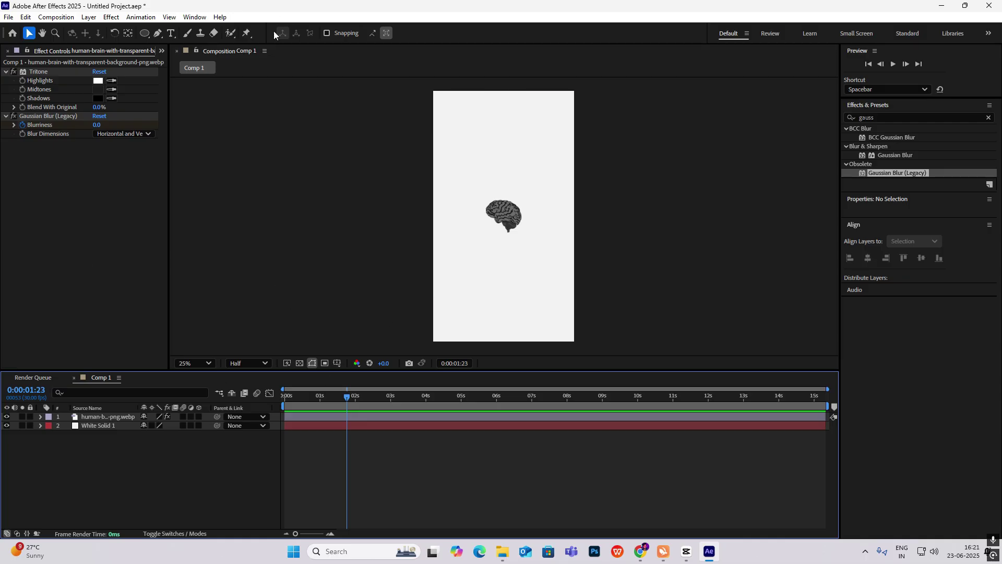
click(144, 34)
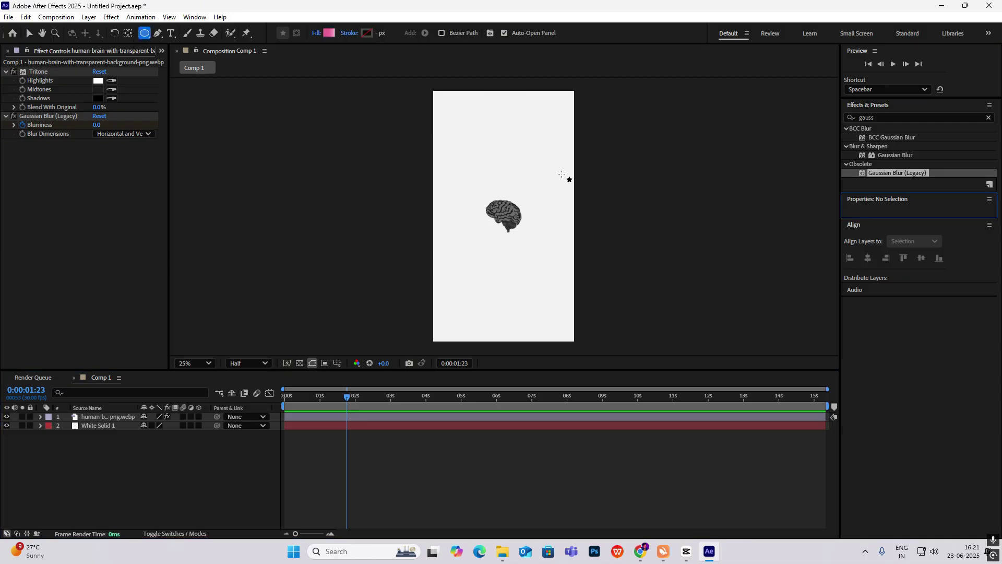
Draw a circle above the brain and set its fill to Linear Gradient.
drag(469, 148, 496, 174)
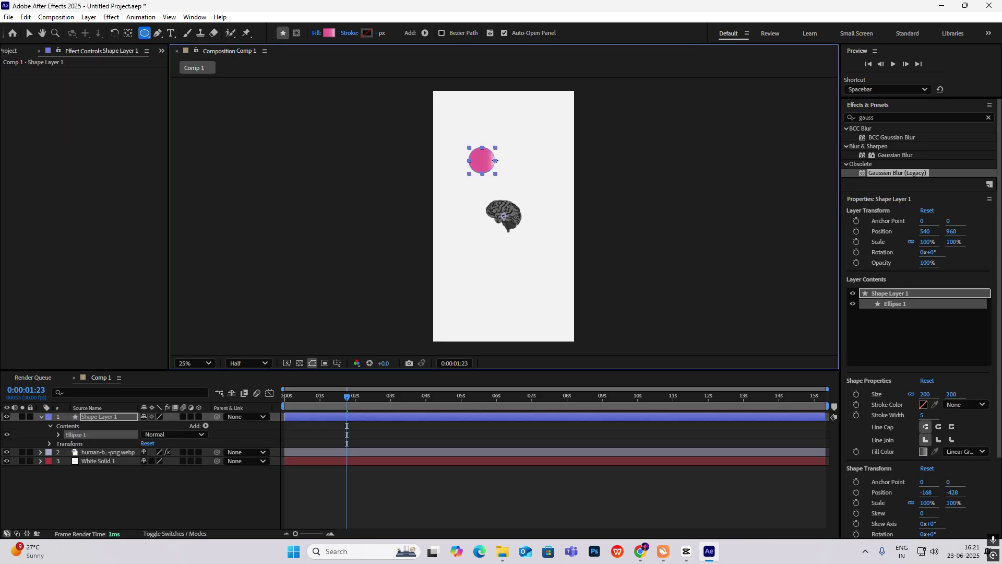
click(41, 417)
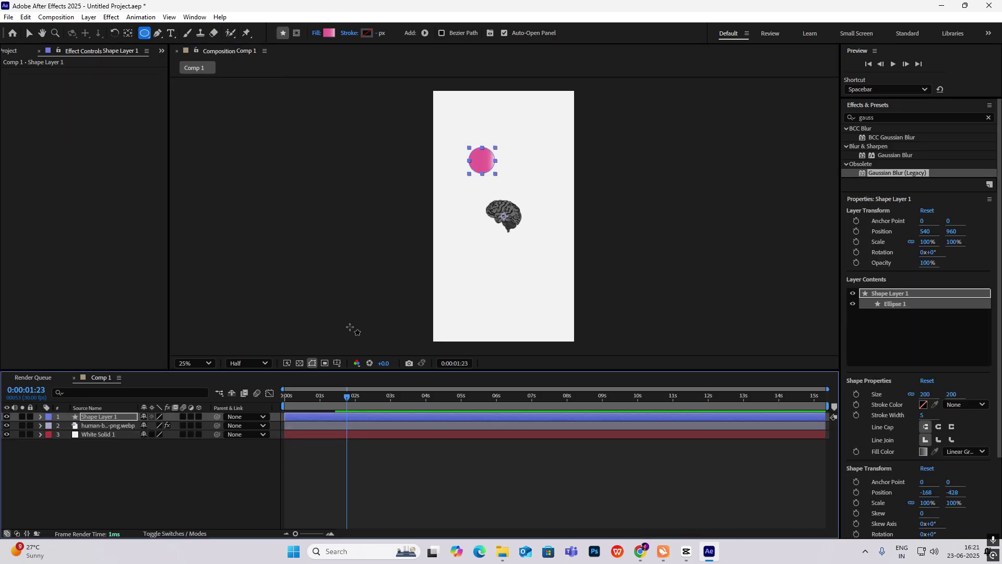
click(316, 32)
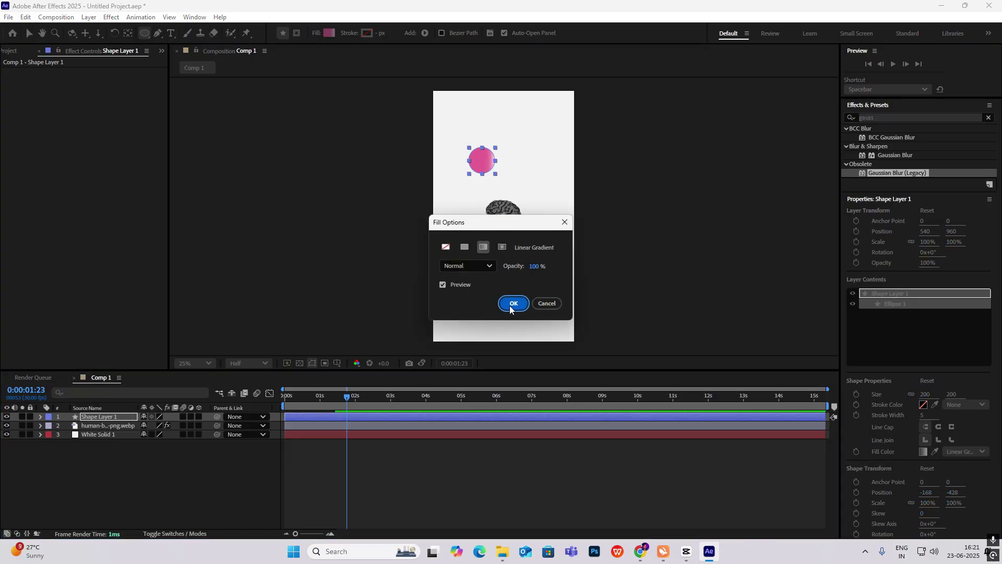
key(Return)
Edit the gradient stops so the circle fades from pink to white.
click(329, 33)
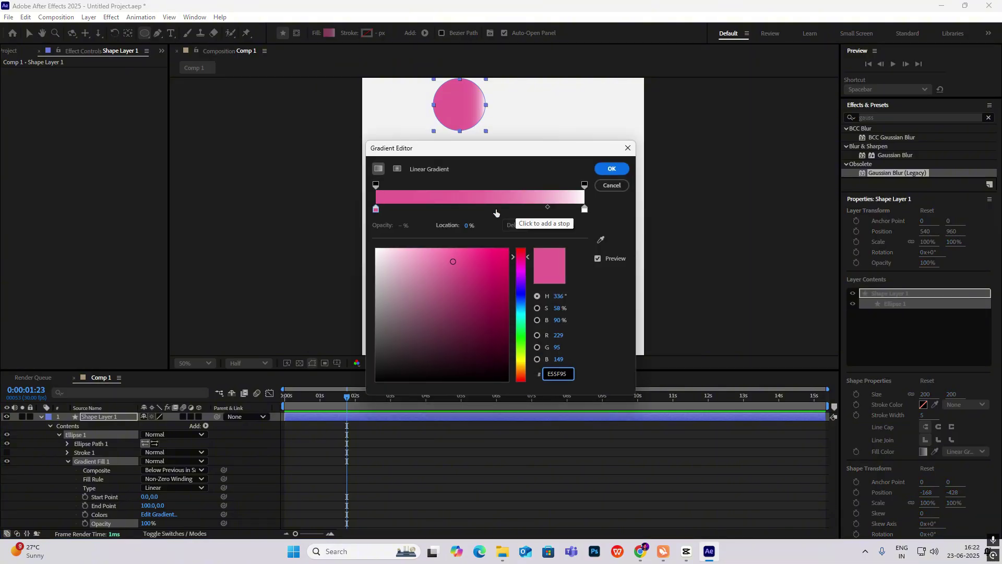
drag(376, 210, 350, 209)
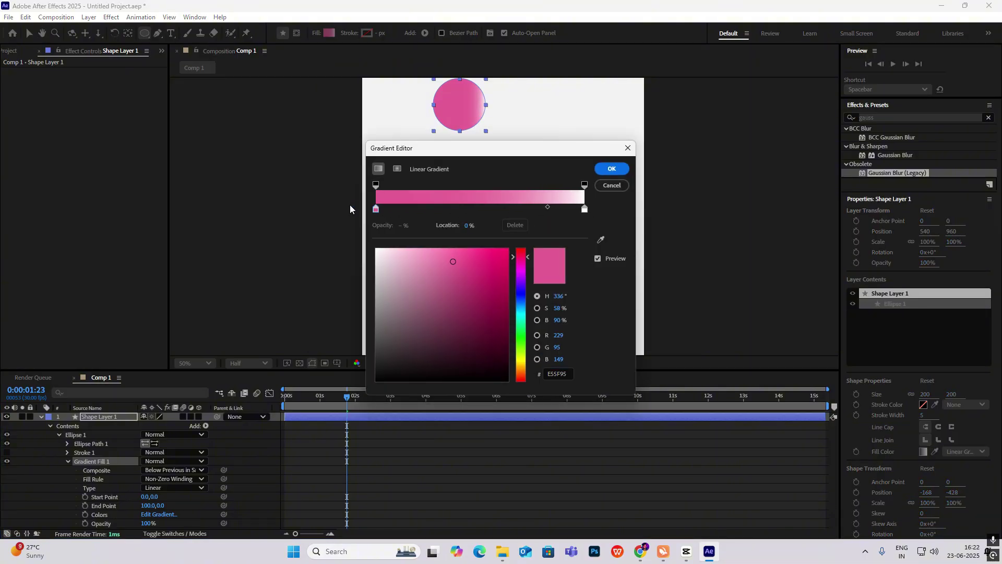
mouse_move(547, 208)
mouse_down()
mouse_move(473, 206)
mouse_move(554, 211)
mouse_move(531, 211)
mouse_up()
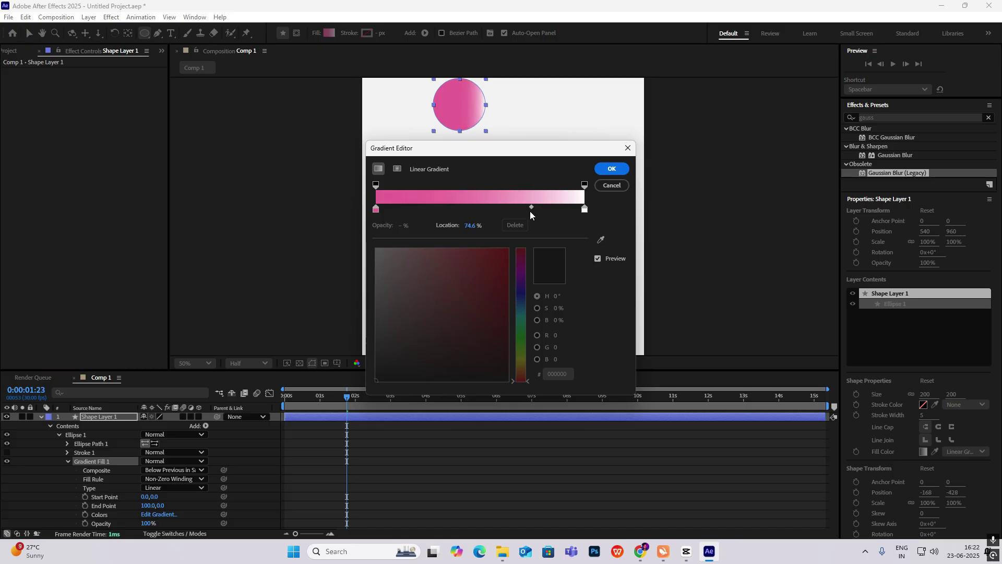
click(612, 168)
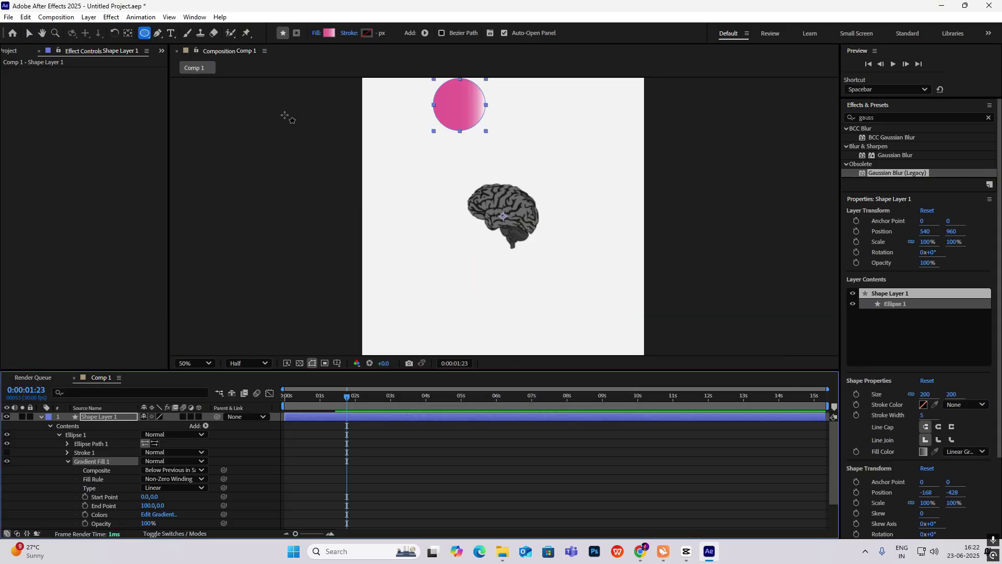
click(28, 32)
Run the pink gradient diagonally from the circle's upper left to below its lower right.
drag(460, 105, 422, 74)
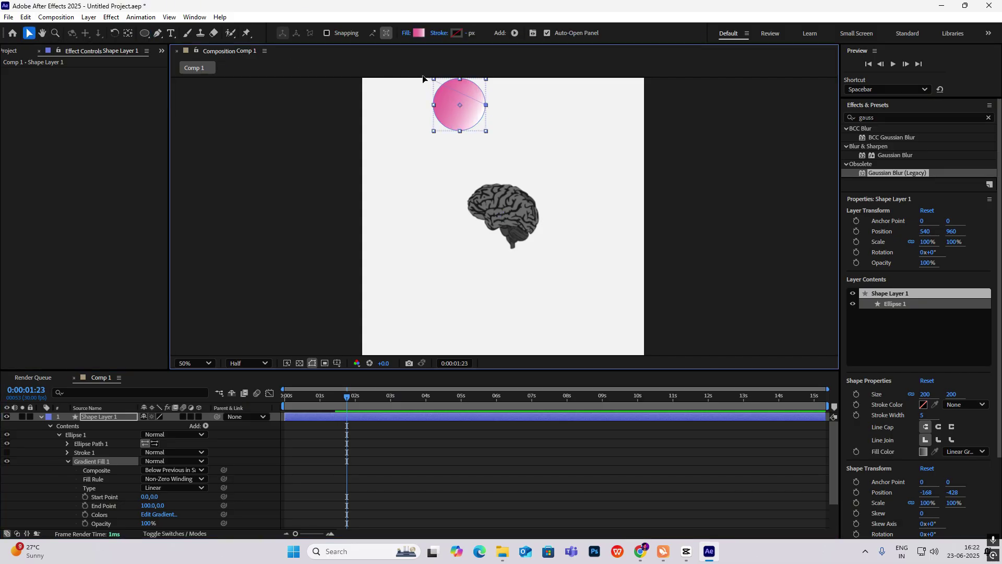
drag(486, 105, 485, 134)
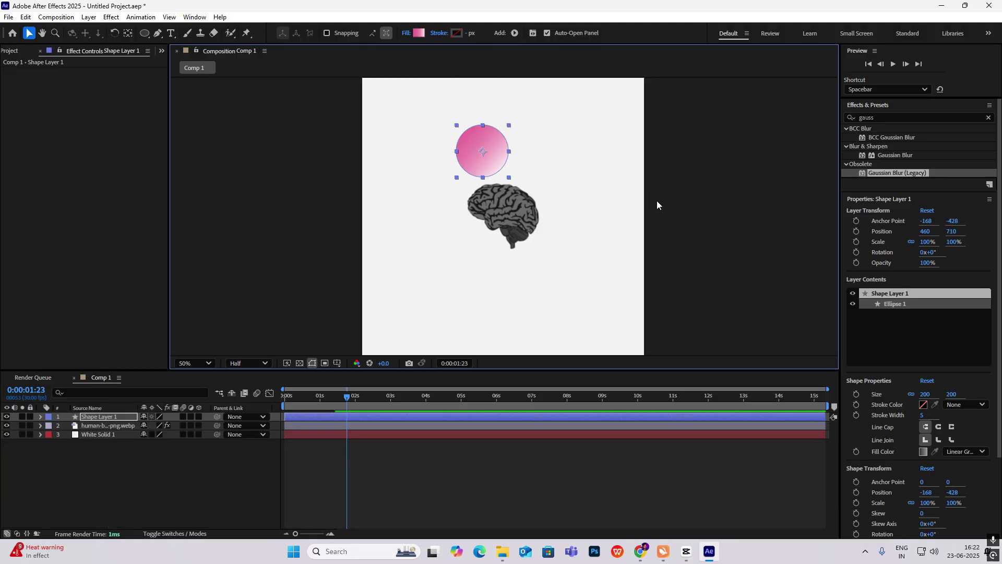
click(171, 501)
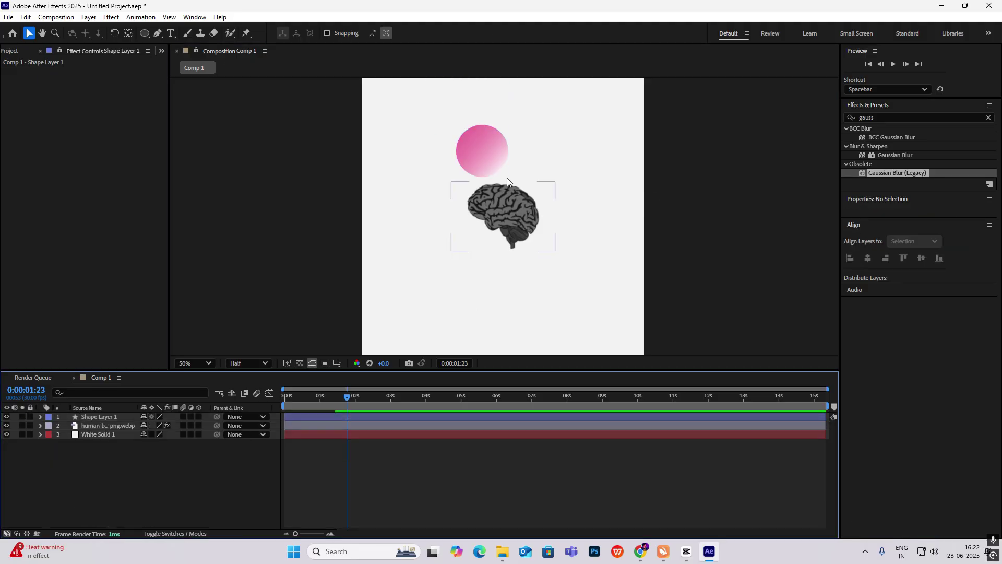
click(485, 155)
Apply the Noise effect to the pink circle at 6% for grain.
click(883, 118)
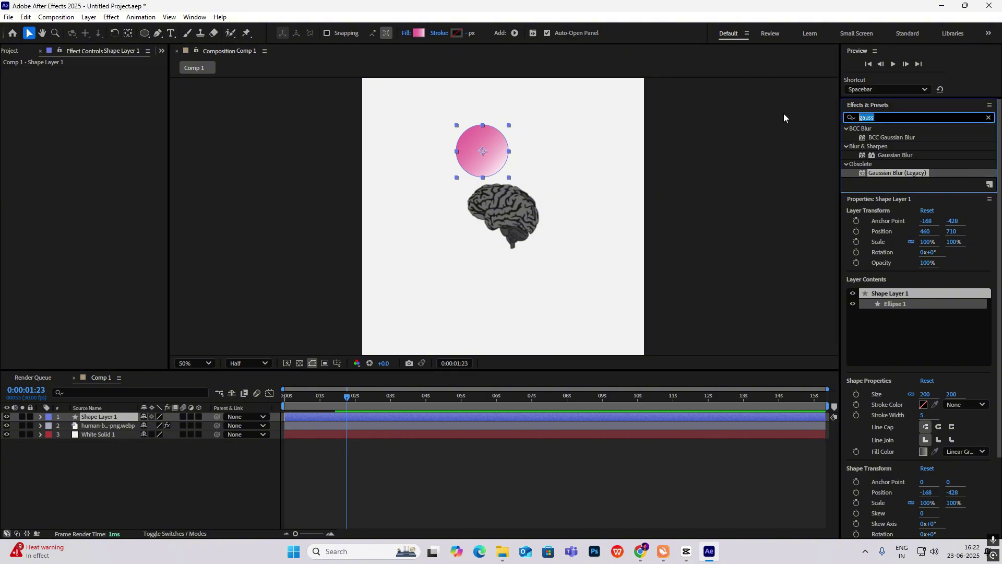
text(noise)
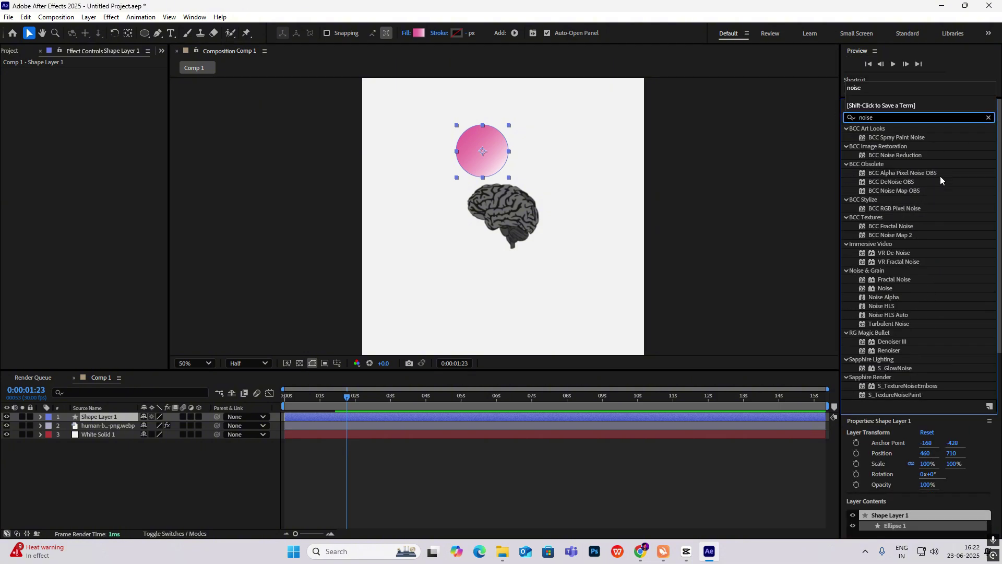
key(Return)
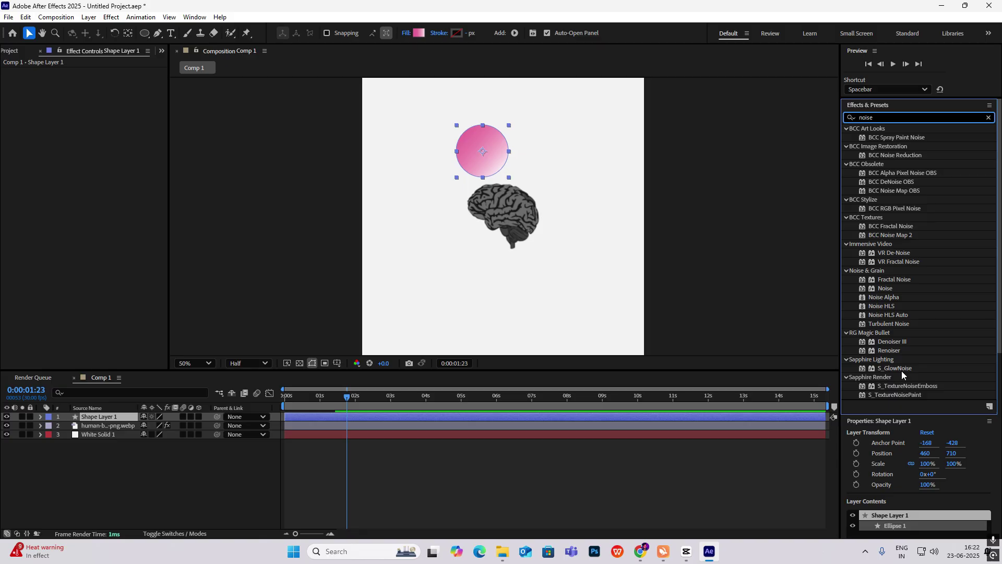
drag(888, 290, 504, 181)
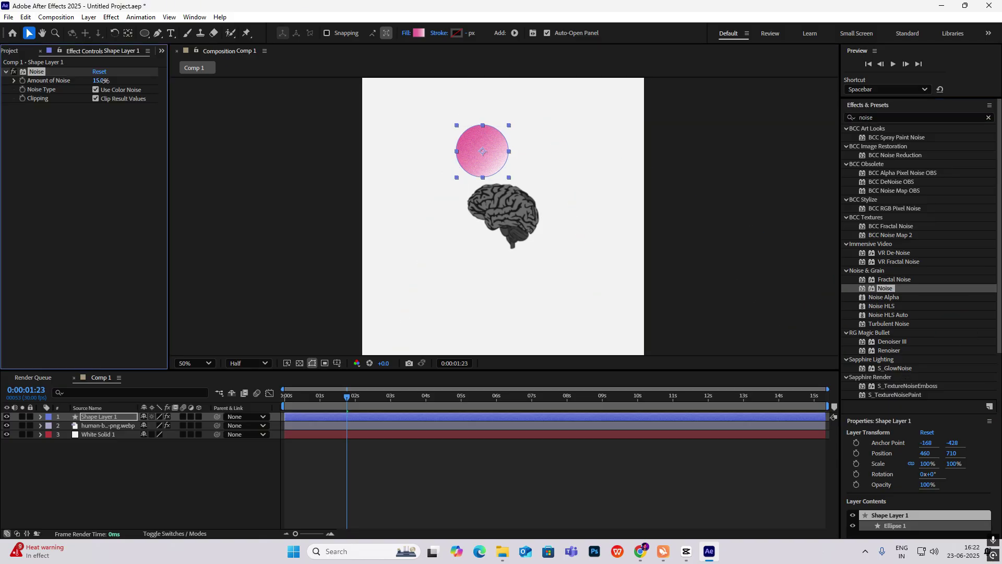
key(period)
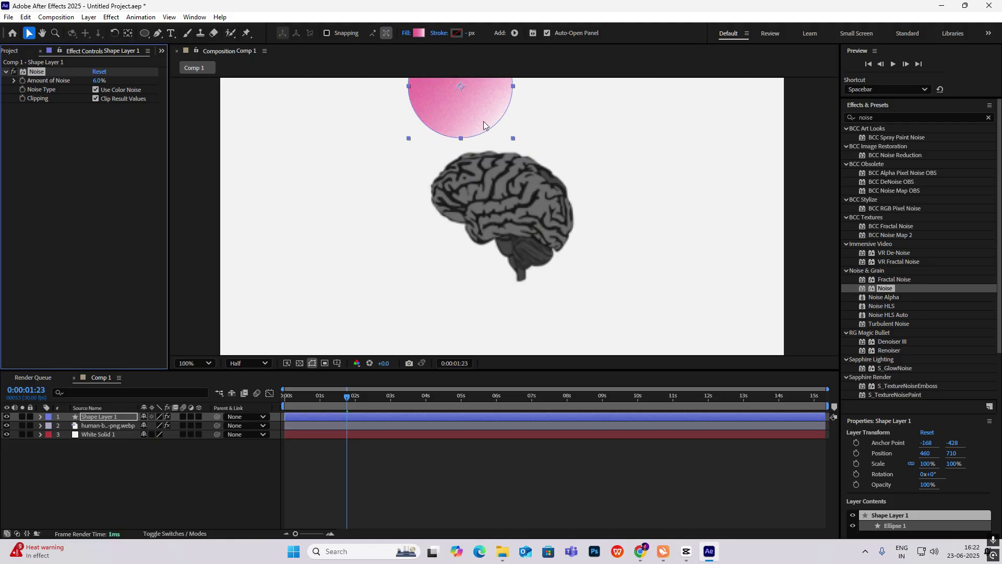
scroll(474, 125, down, 1)
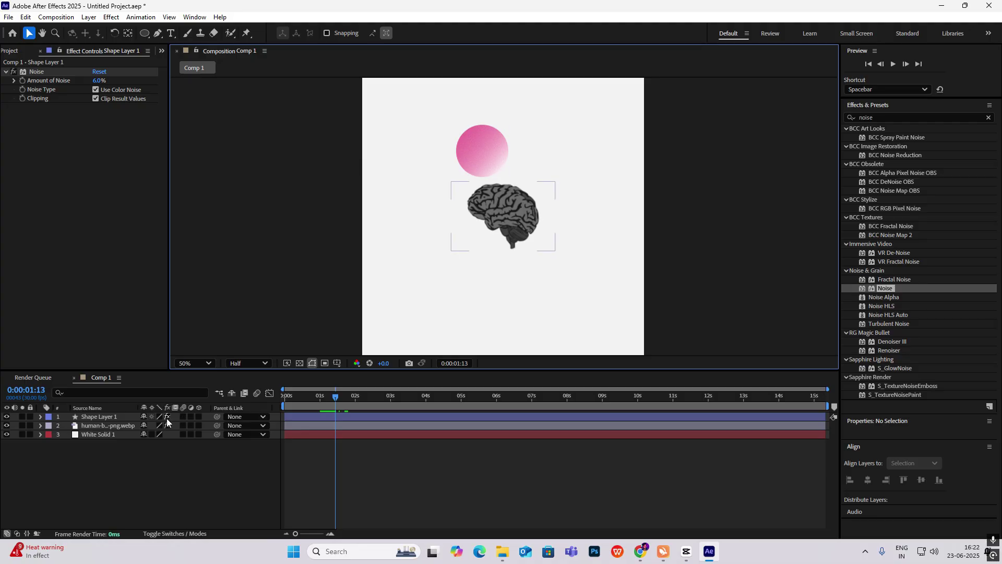
Add a Bevel and Emboss layer style to Shape Layer 1 with Soften 16.
right_click(110, 416)
mouse_move(156, 218)
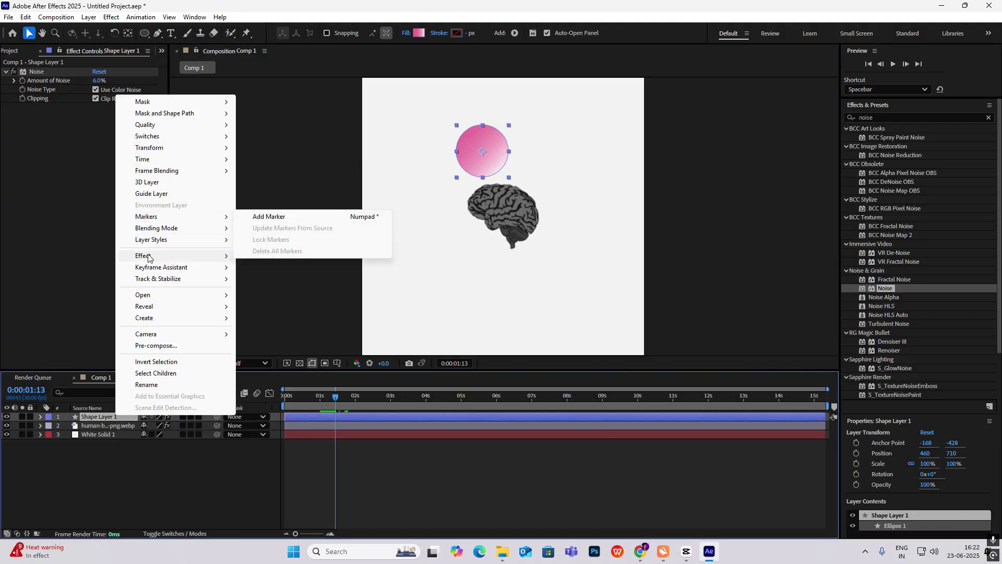
mouse_move(156, 239)
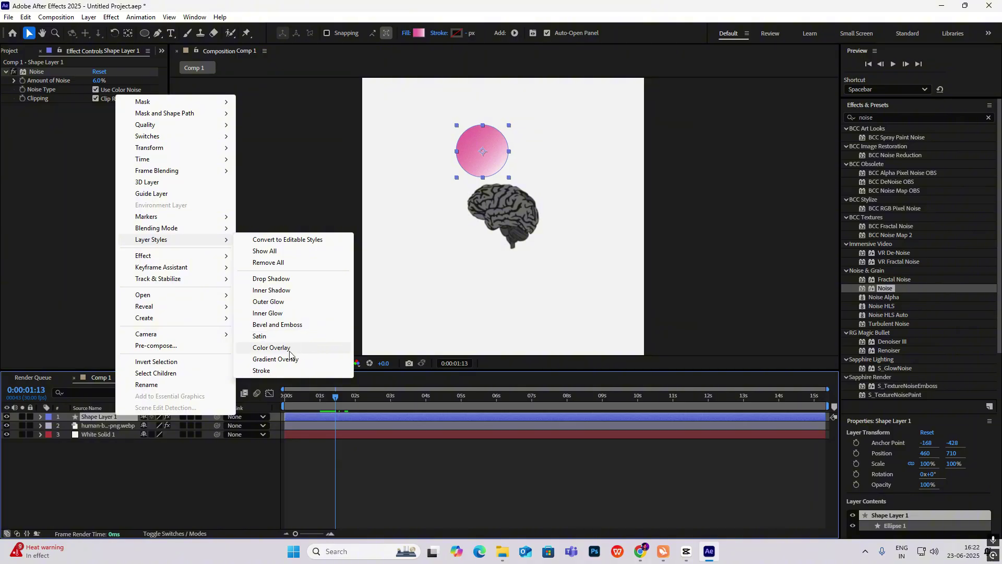
click(269, 324)
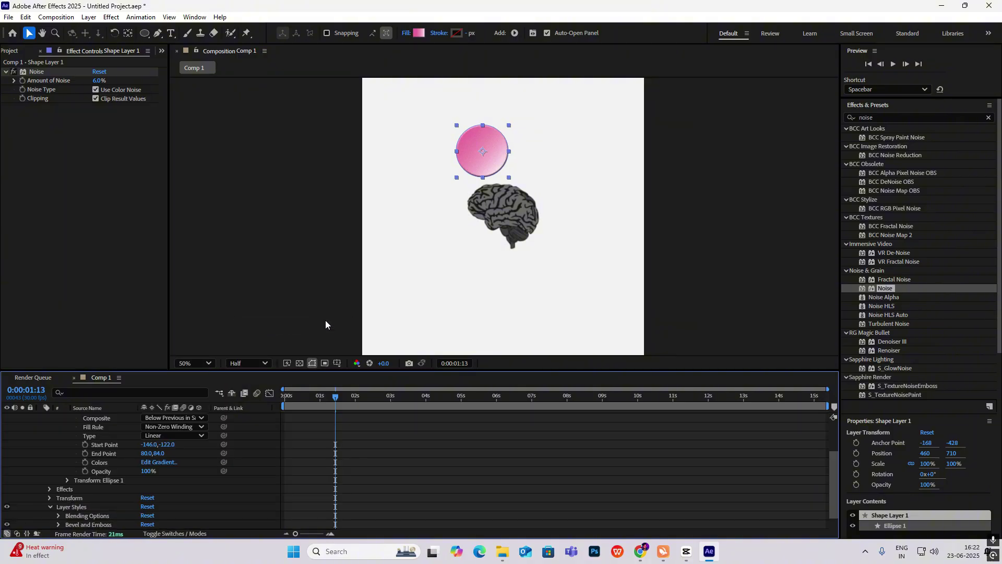
scroll(185, 445, down, 1)
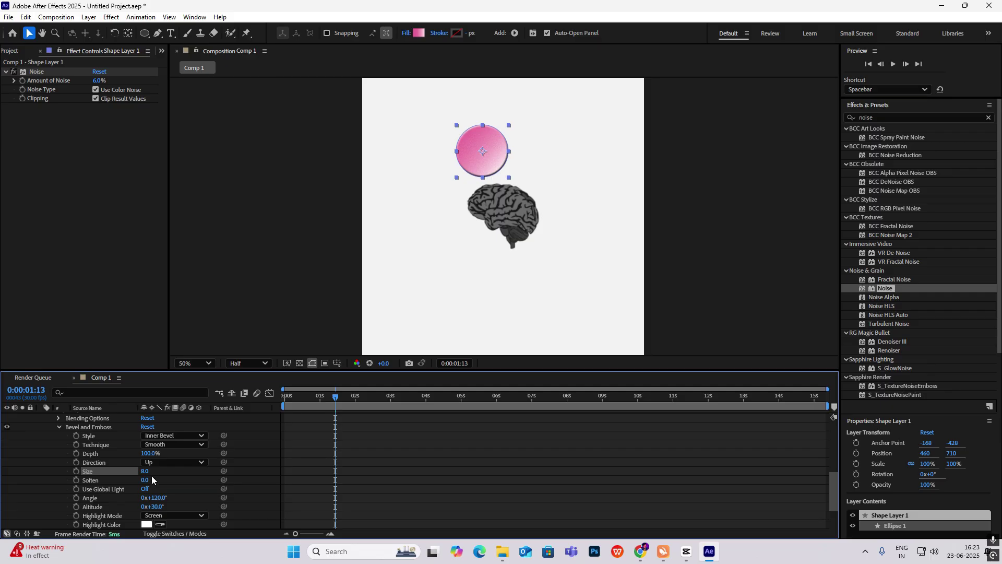
drag(146, 480, 249, 479)
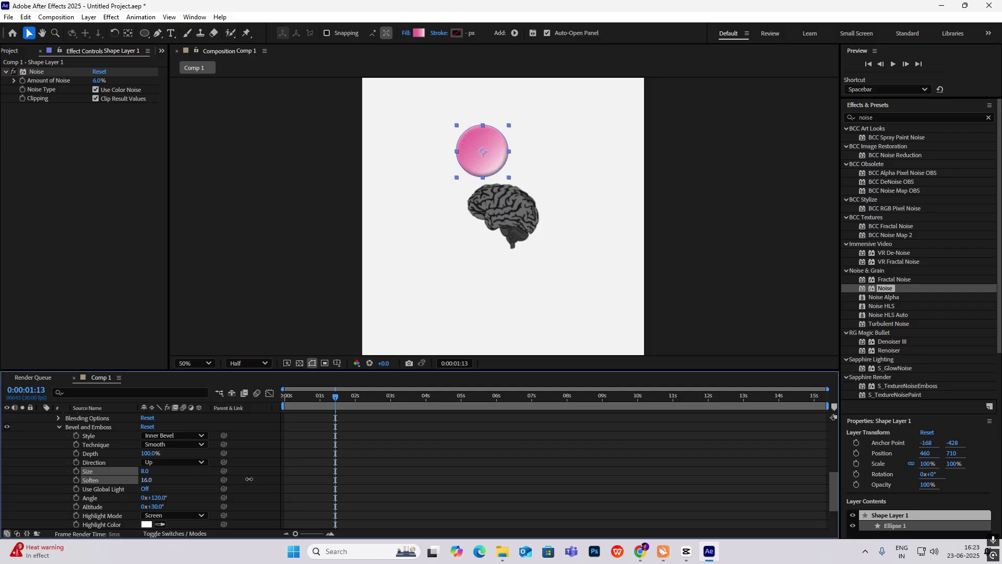
click(703, 233)
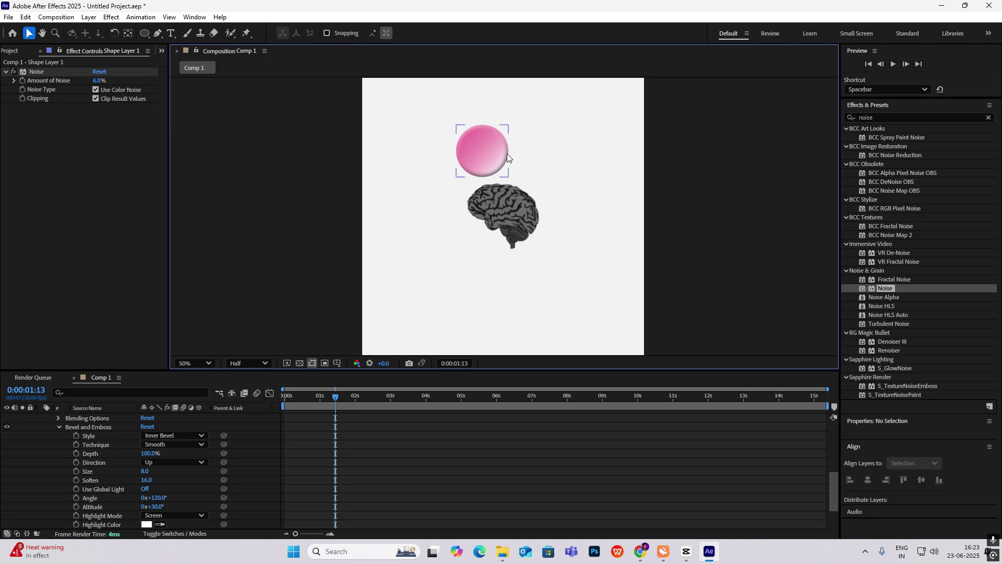
click(503, 139)
key(u)
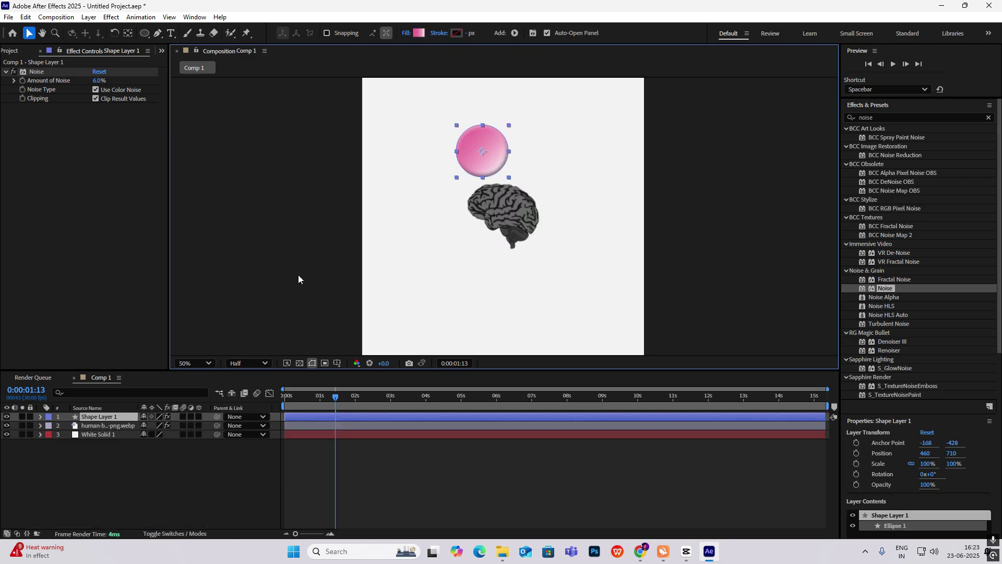
click(144, 33)
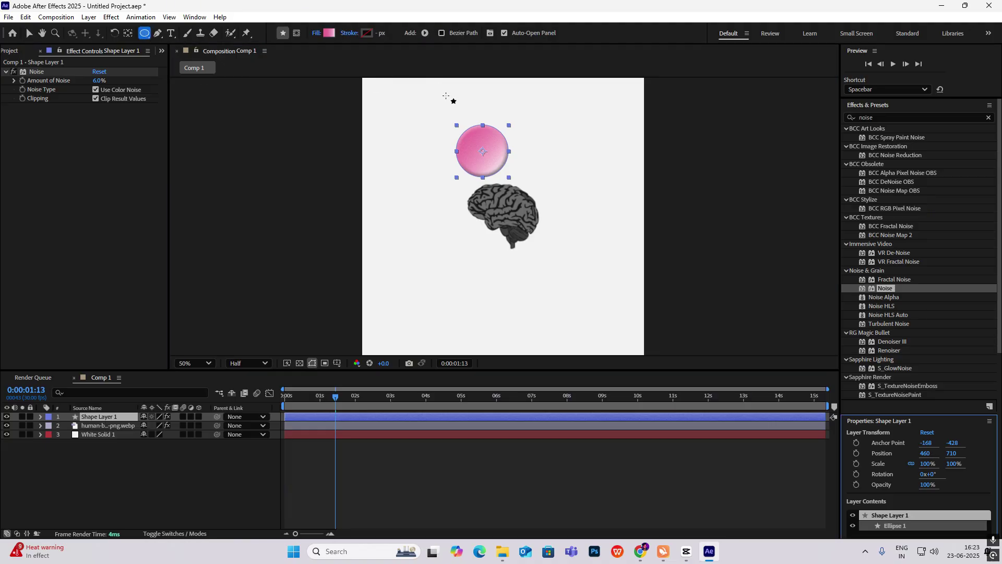
Draw a small circle beside the bubble with a solid hot pink fill.
drag(466, 132, 492, 154)
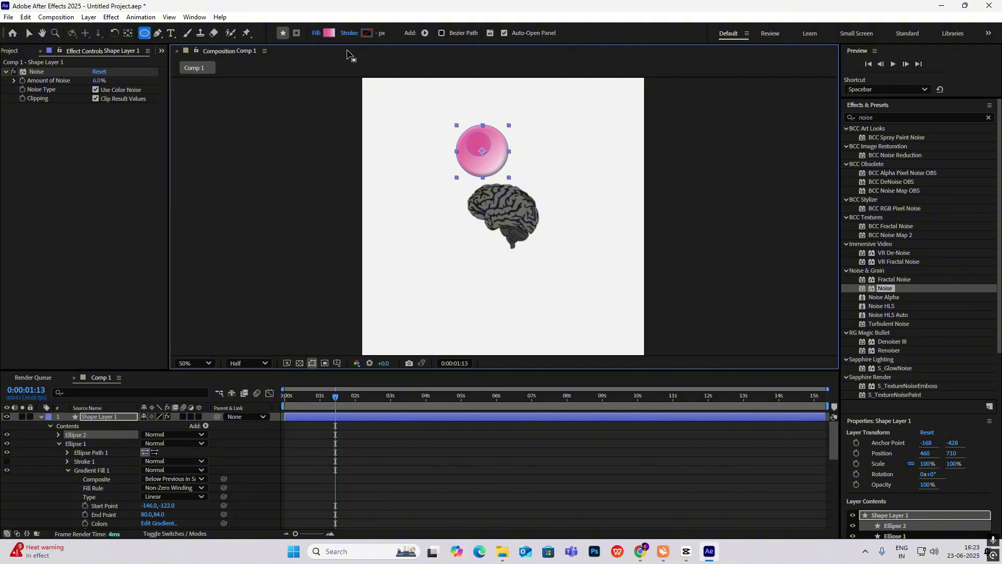
click(104, 417)
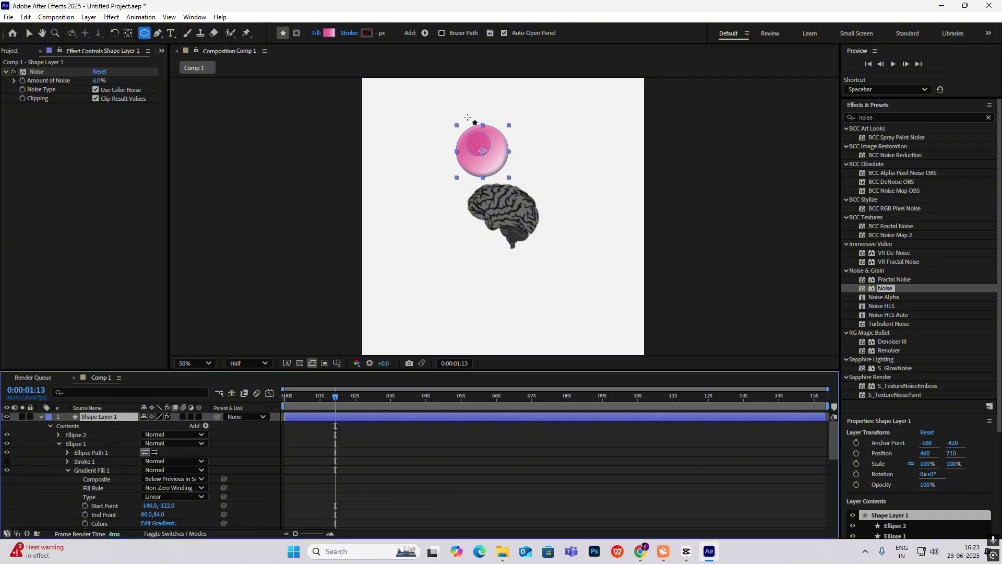
click(316, 33)
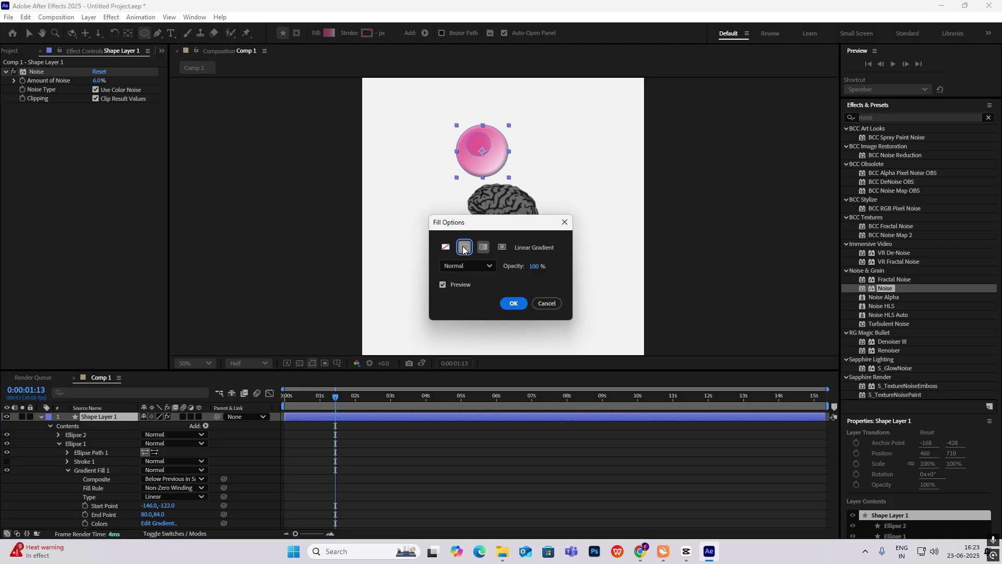
click(464, 248)
click(513, 302)
click(329, 33)
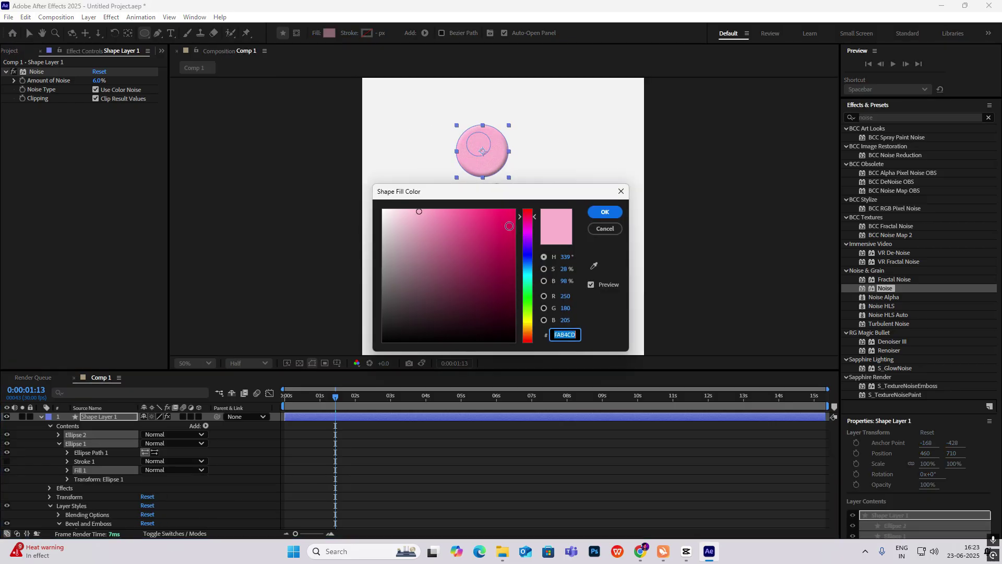
click(509, 226)
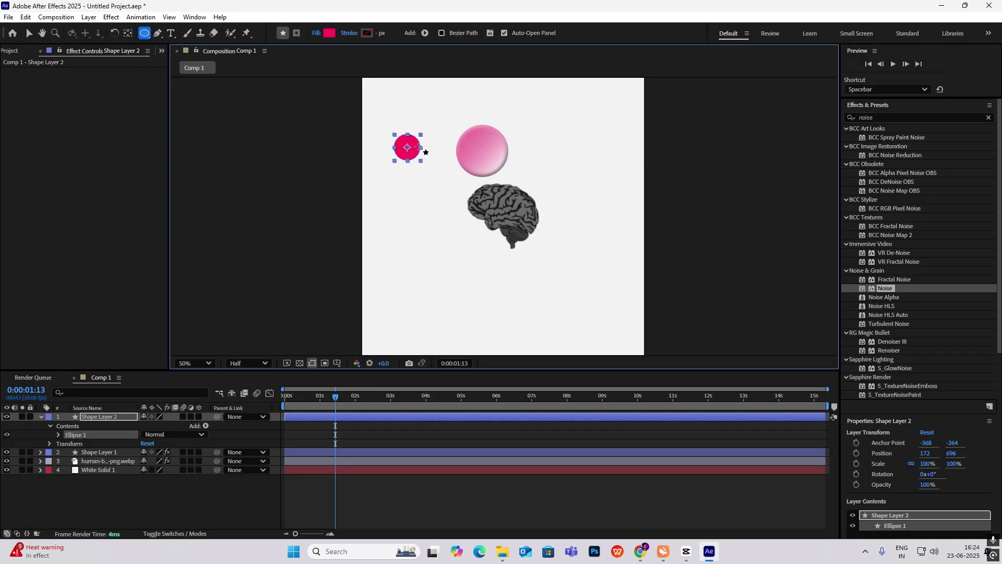
Apply Gaussian Blur (Legacy) to the small pink circle, Shape Layer 2.
click(898, 120)
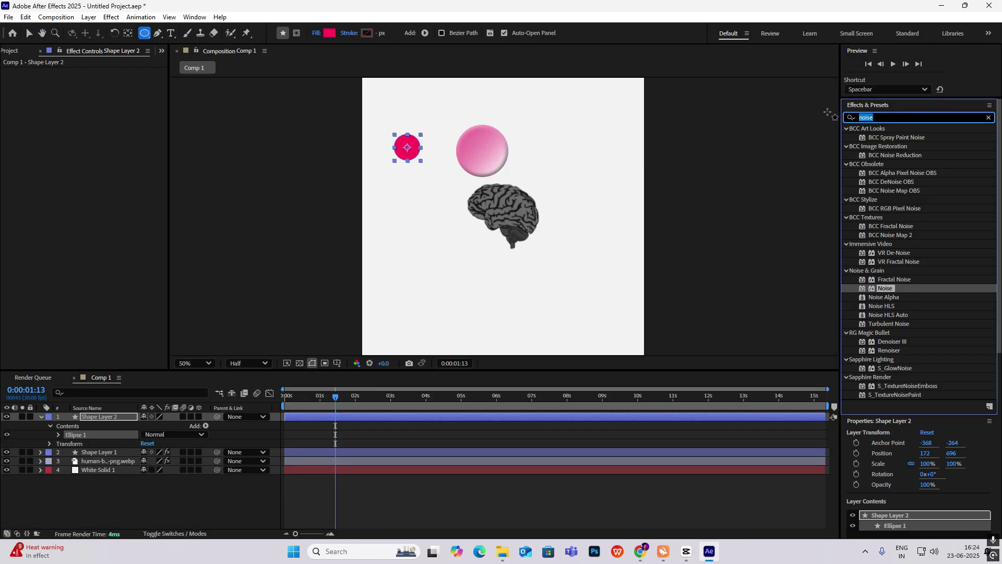
text(ga)
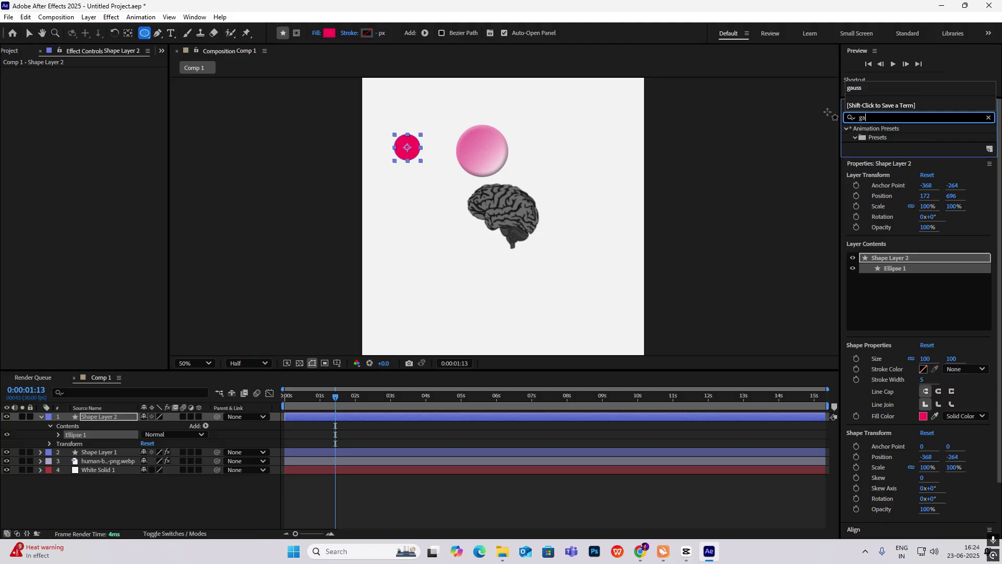
text(uss)
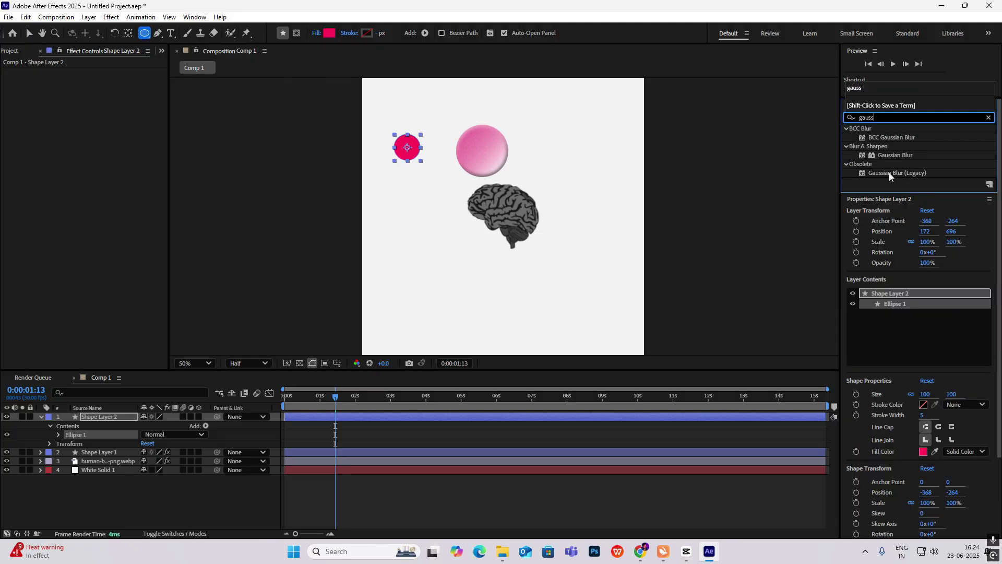
drag(890, 176, 406, 147)
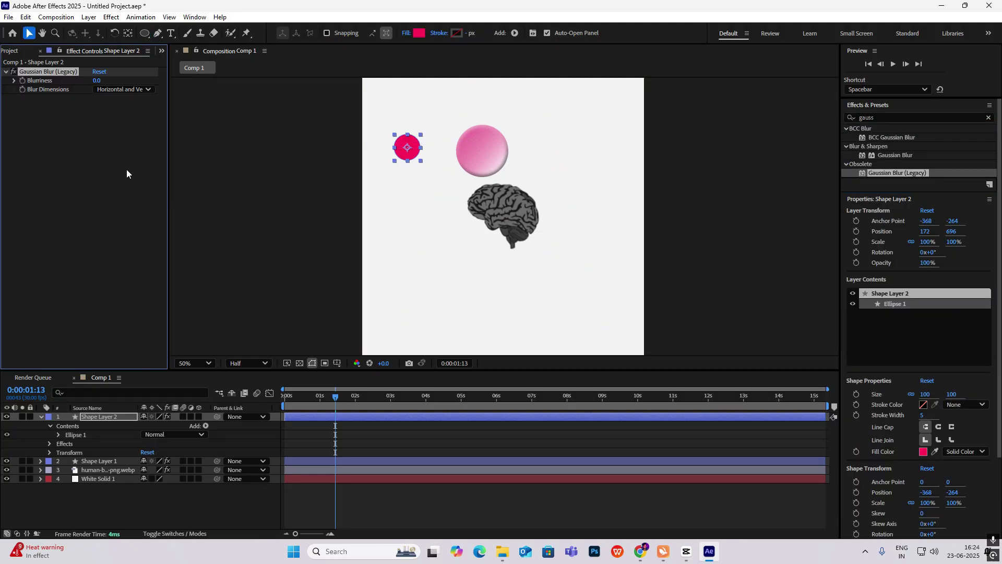
Heavily blur the small circle, matte it to Shape Layer 1, place it on the bubble, and set Overlay.
drag(97, 81, 381, 94)
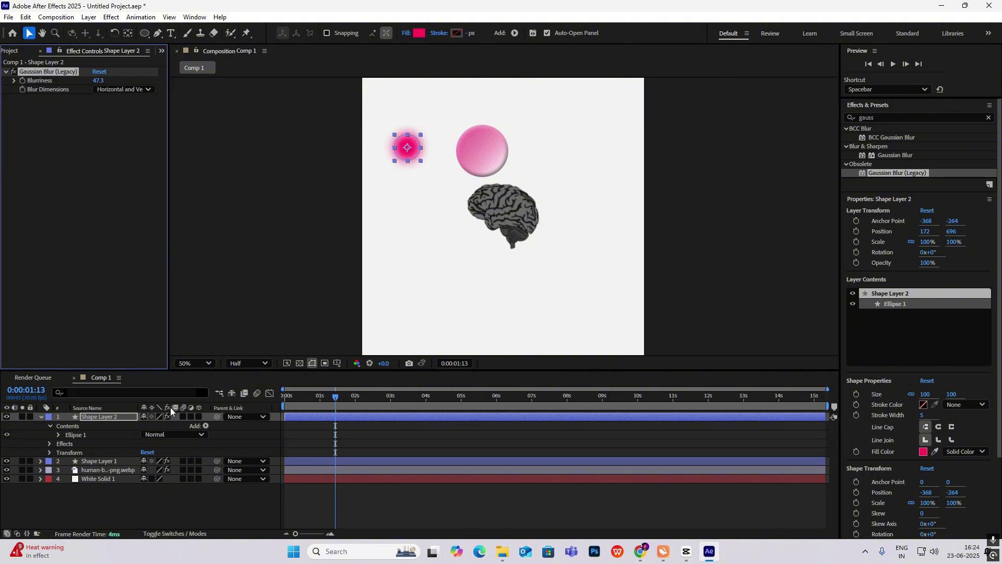
key(ctrl+grave)
key(F4)
drag(191, 417, 112, 427)
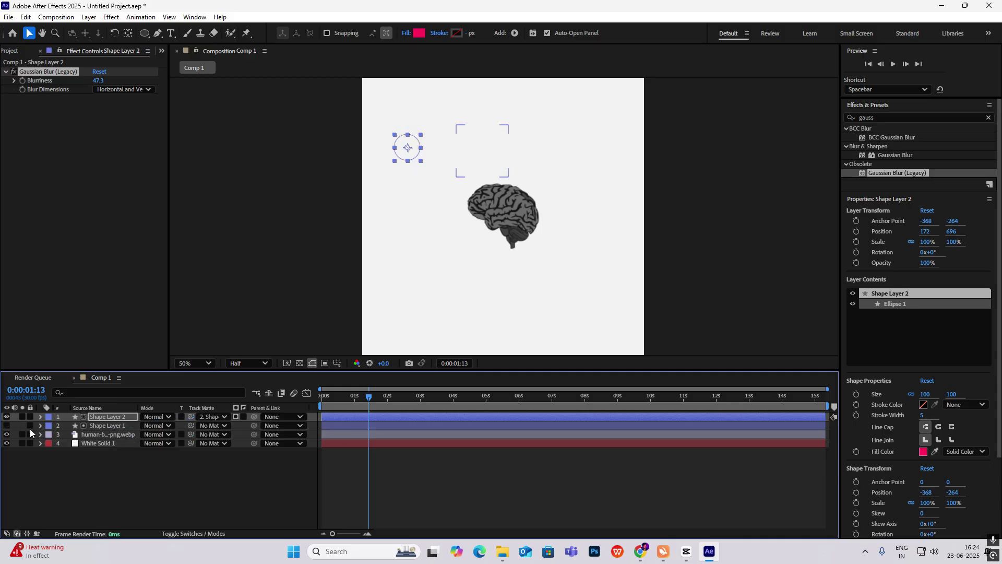
click(7, 425)
drag(406, 147, 458, 129)
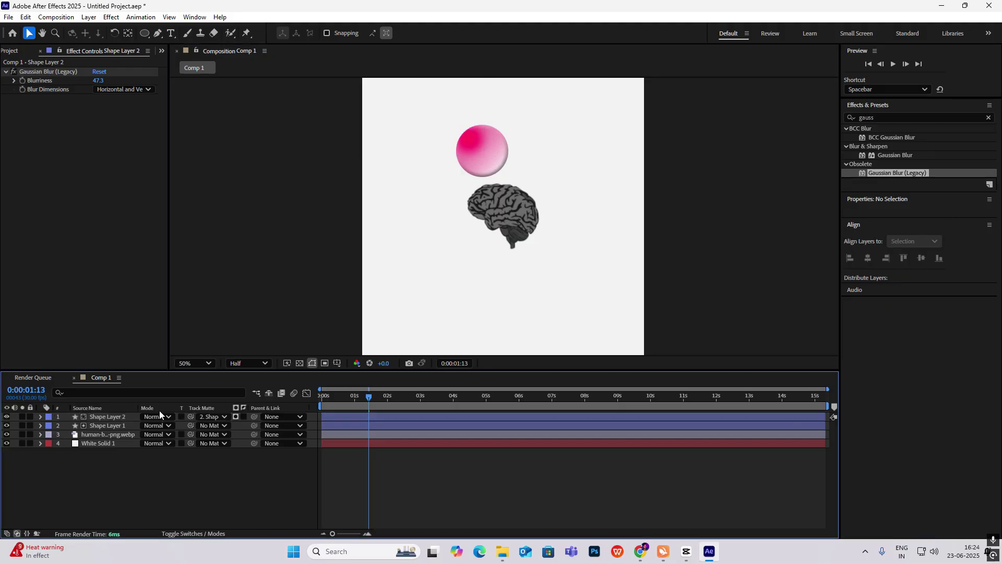
click(159, 416)
click(208, 271)
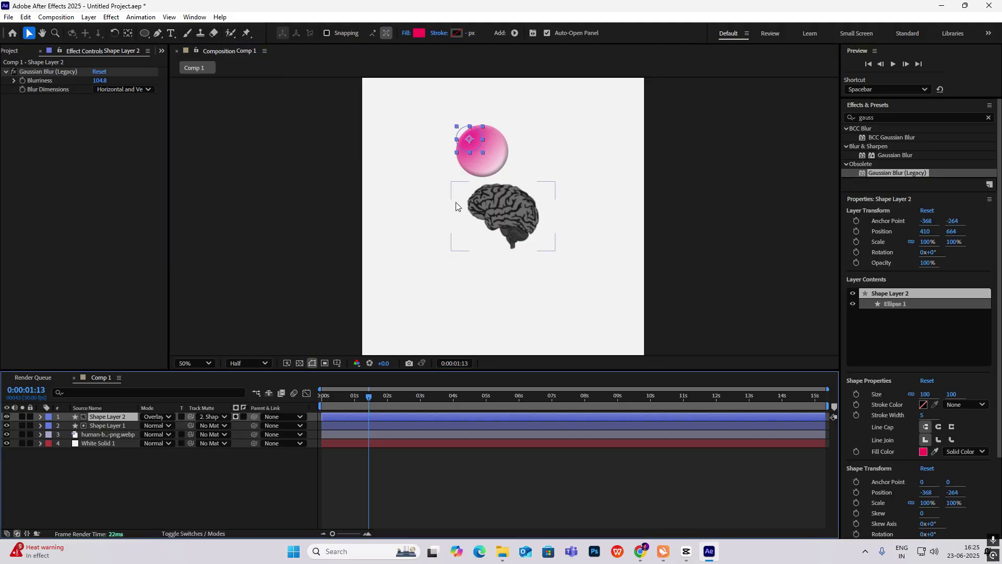
click(745, 208)
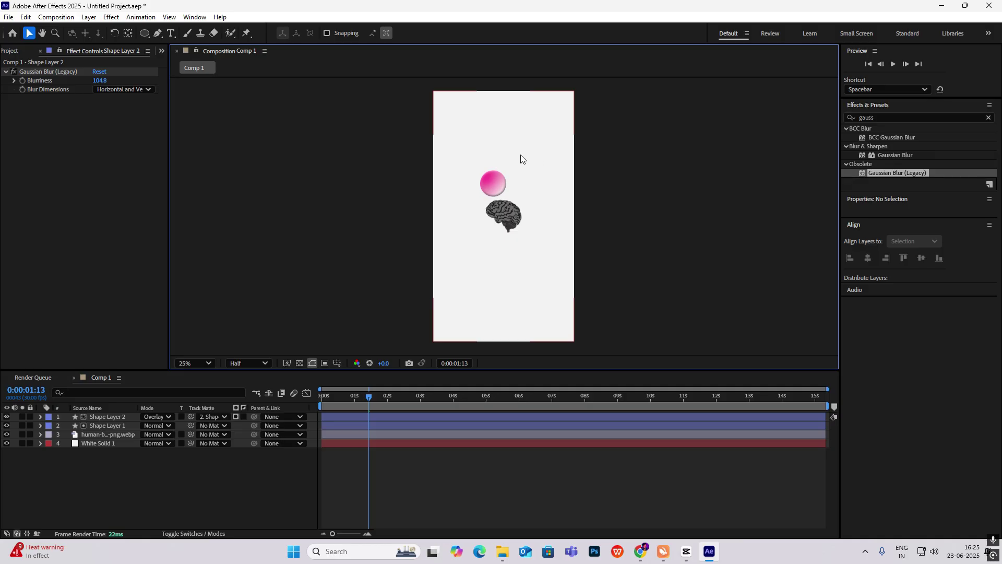
Increase the highlight's blur, then duplicate it to the bubble's lower right in Color Dodge mode.
click(474, 142)
drag(100, 80, 298, 110)
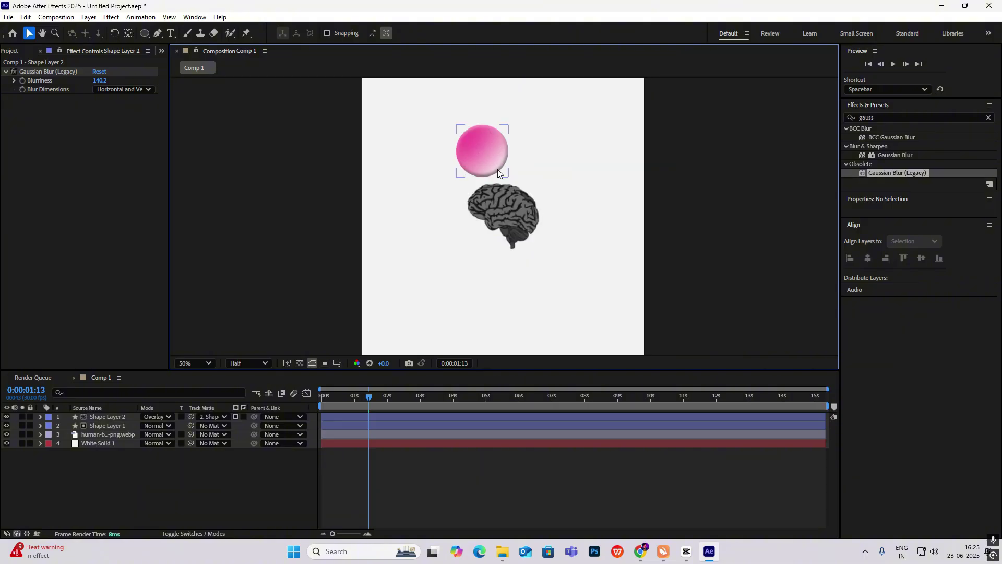
click(107, 417)
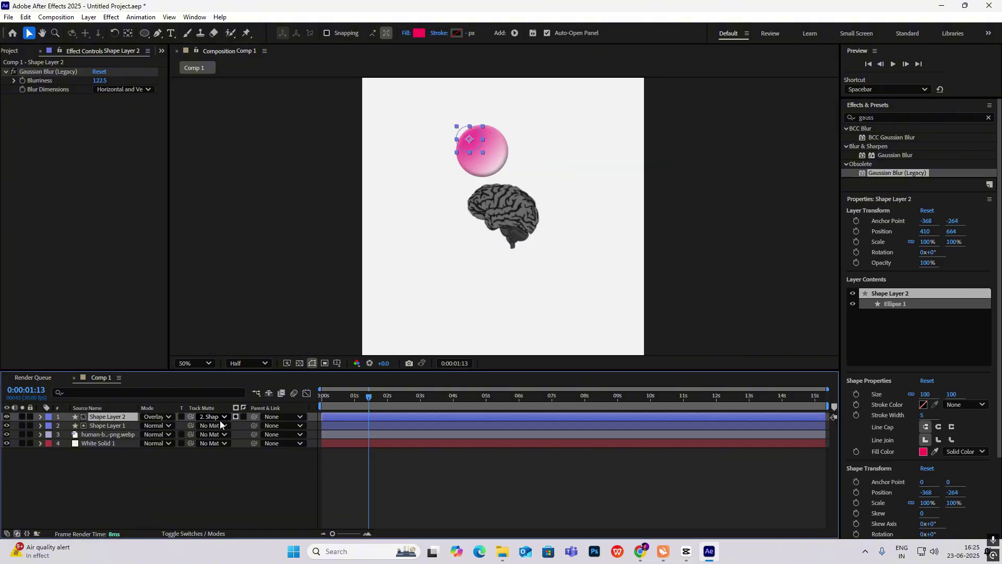
key(ctrl+d)
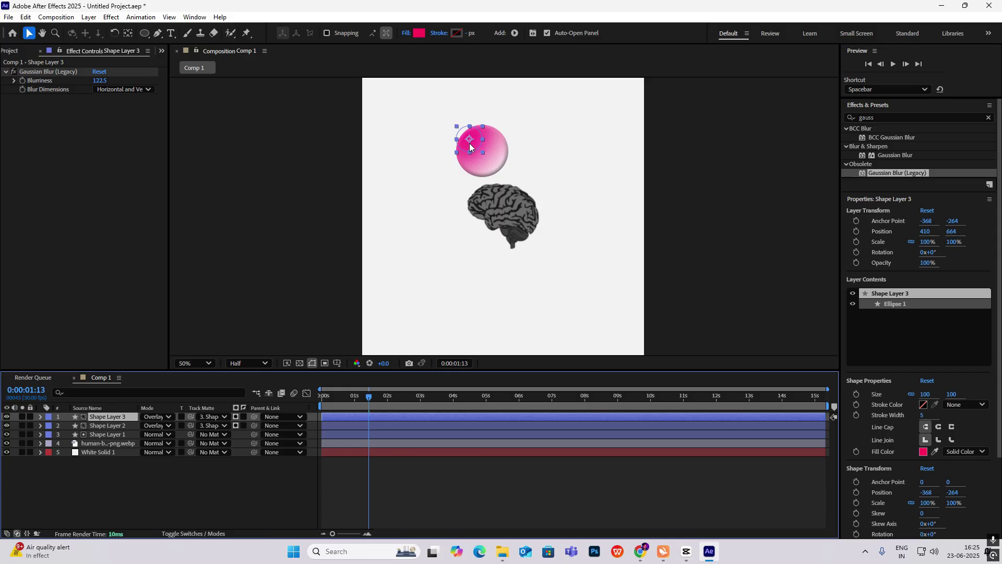
drag(472, 151, 500, 167)
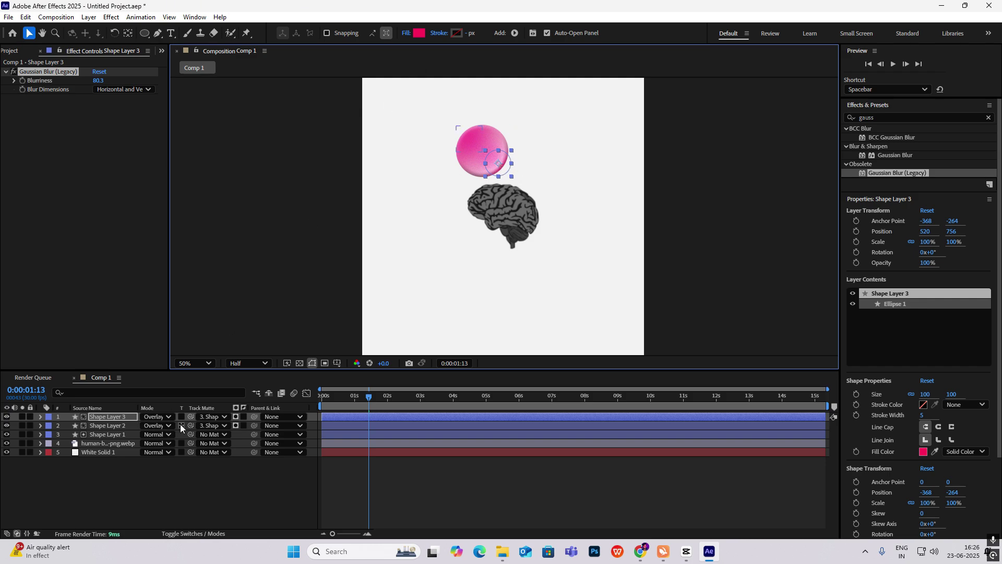
click(155, 417)
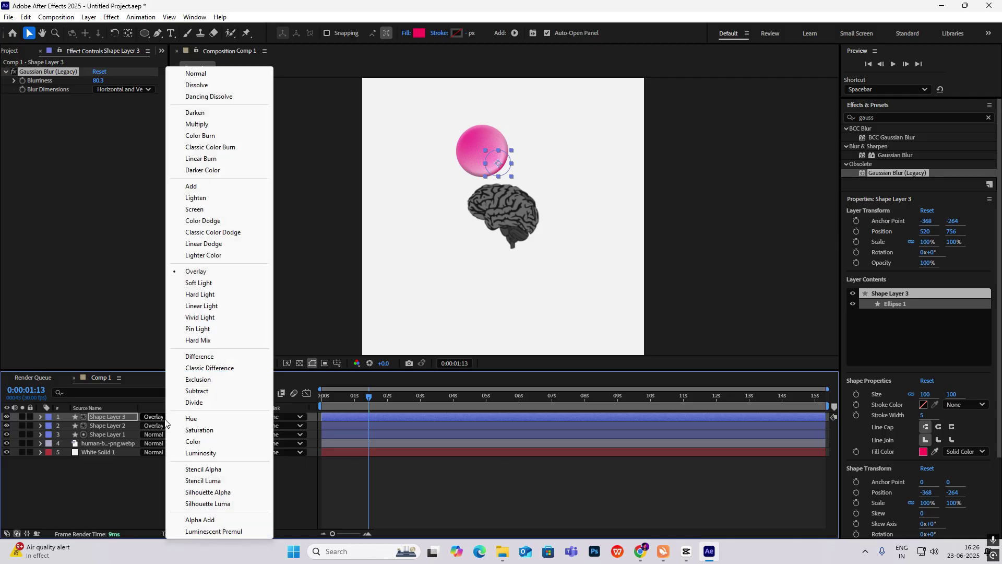
click(205, 220)
drag(497, 162, 494, 159)
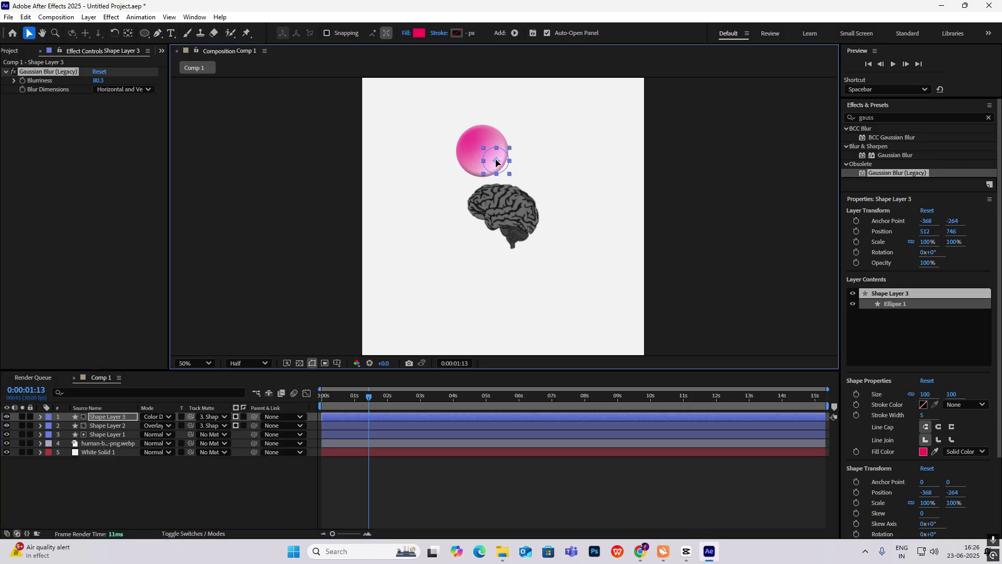
Zoom the viewer out to see the whole composition, then back in to 50%.
click(483, 164)
scroll(483, 164, up, 2)
scroll(484, 164, down, 1)
key(comma)
key(comma)
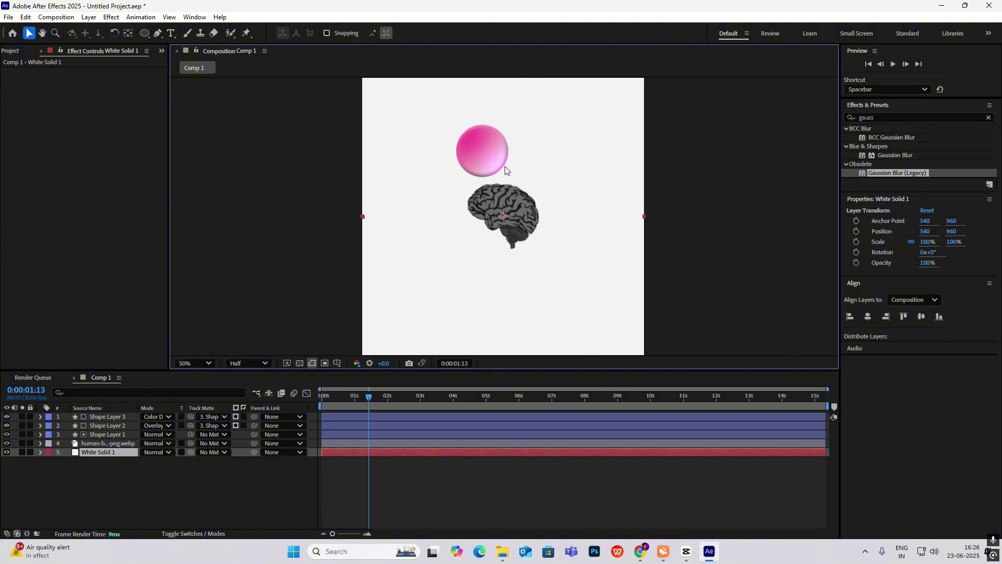
key(comma)
key(period)
key(comma)
click(663, 191)
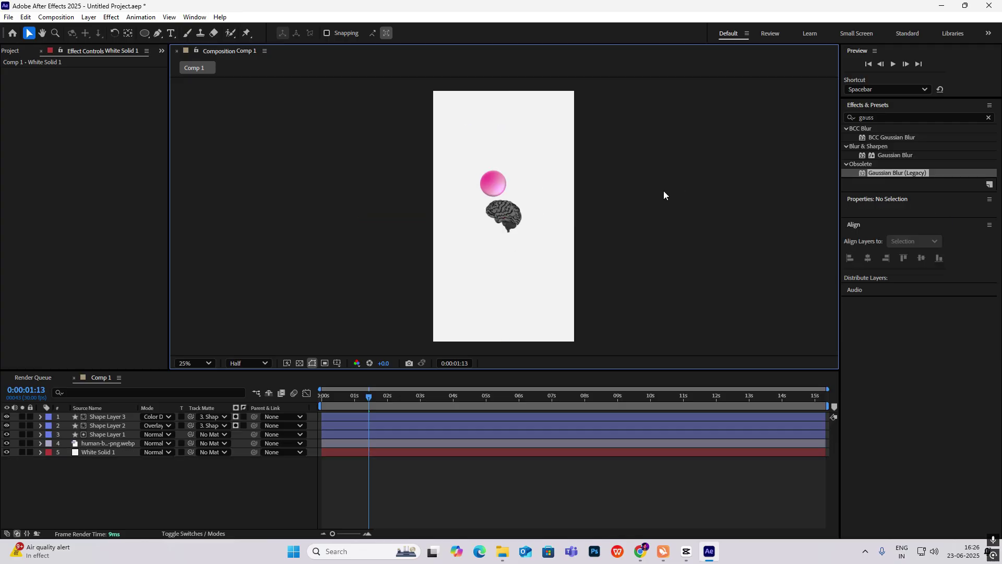
key(period)
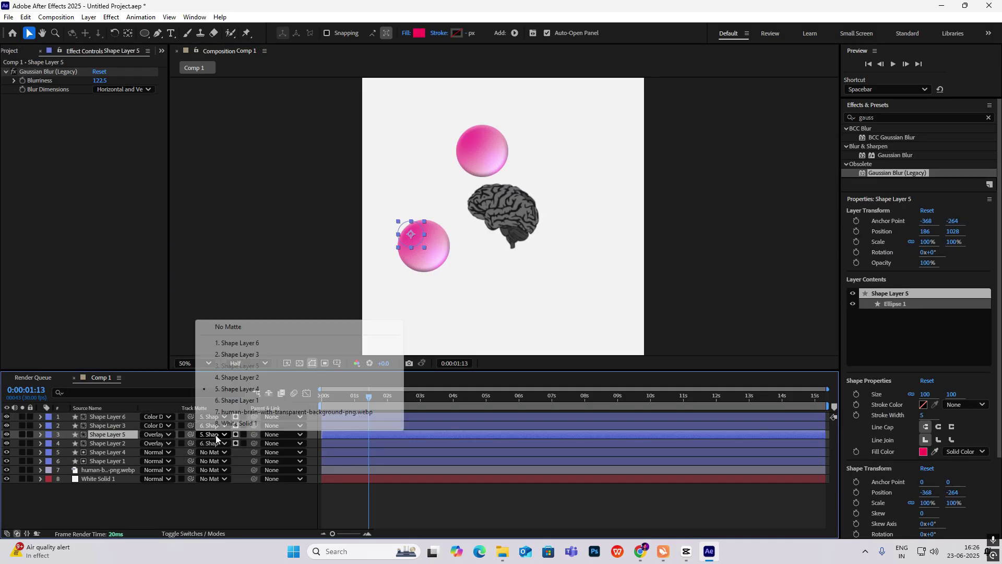
Select the small yellow highlight circle on the green bubble.
click(107, 452)
click(419, 34)
click(123, 435)
click(418, 33)
click(121, 417)
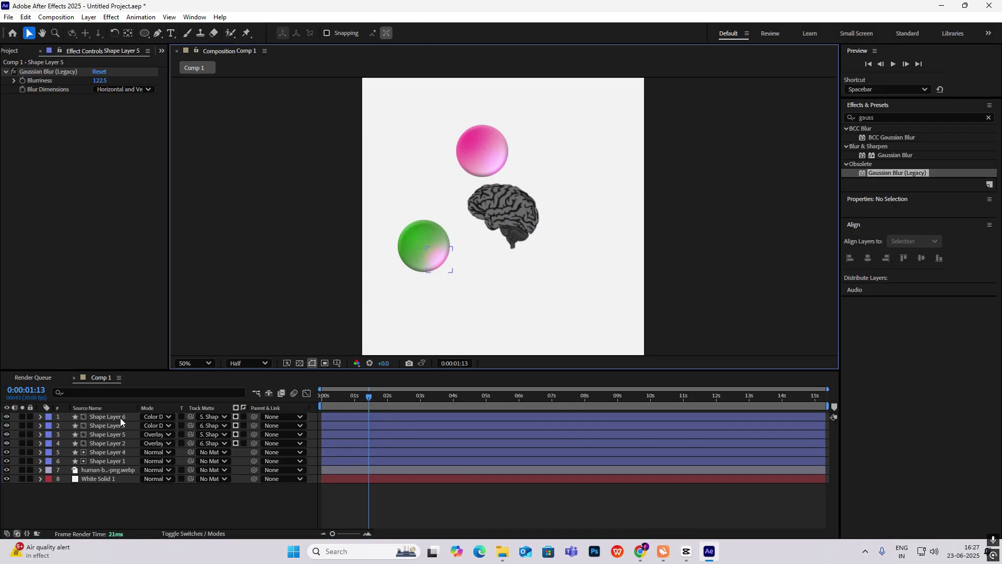
click(418, 245)
click(474, 271)
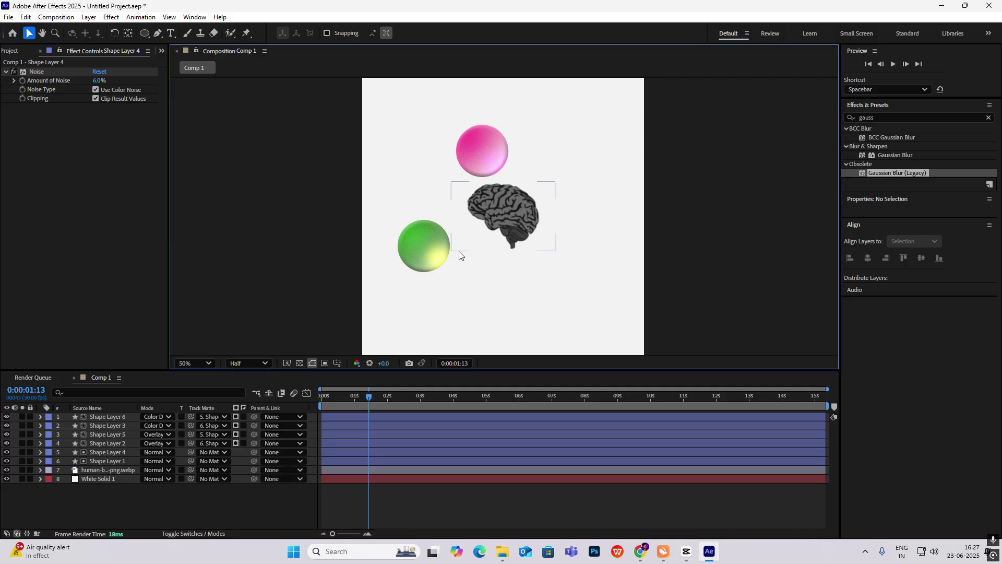
click(430, 259)
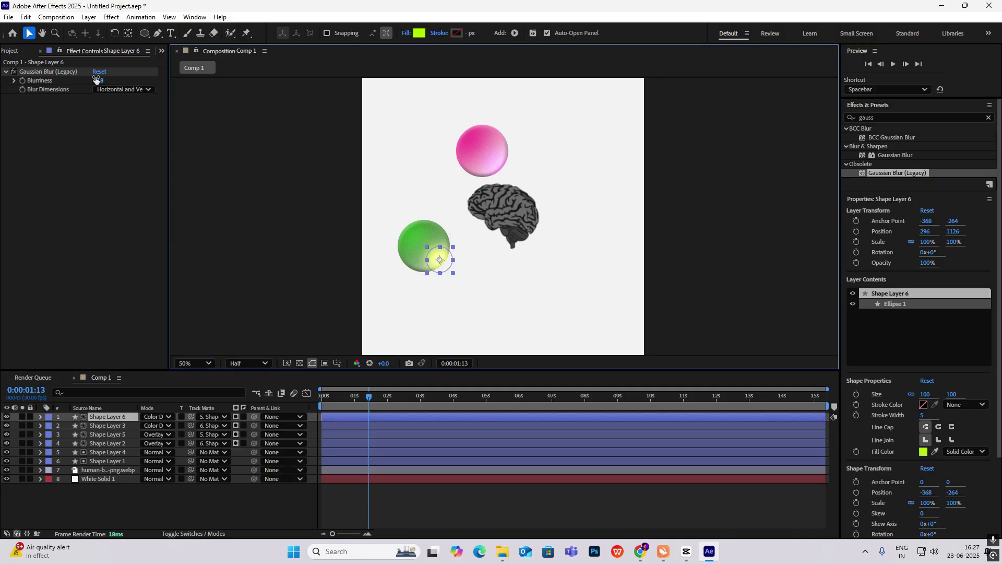
Raise the highlight's Gaussian Blur Blurriness to about 116.9 and check the result.
drag(137, 87, 439, 98)
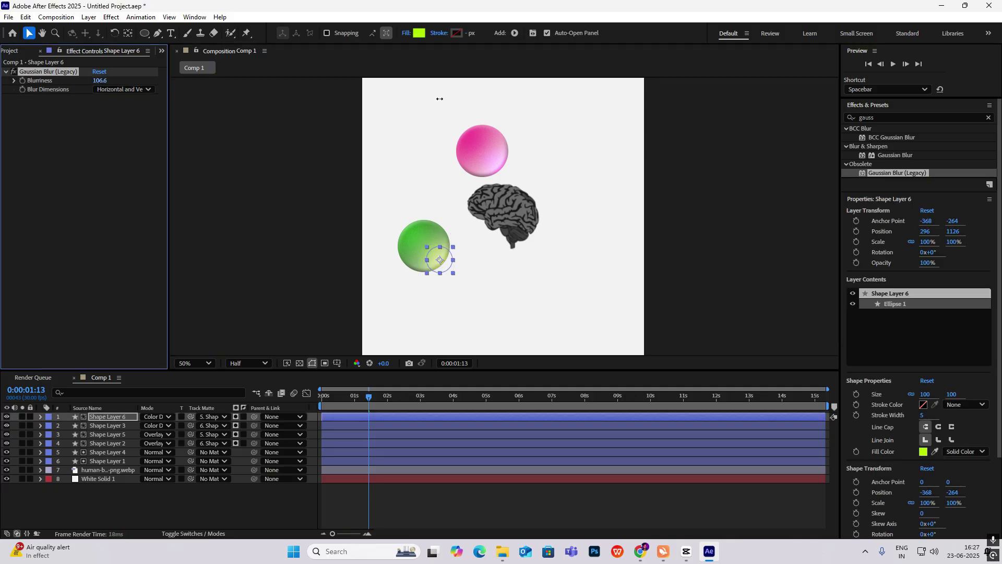
click(673, 215)
scroll(490, 282, down, 2)
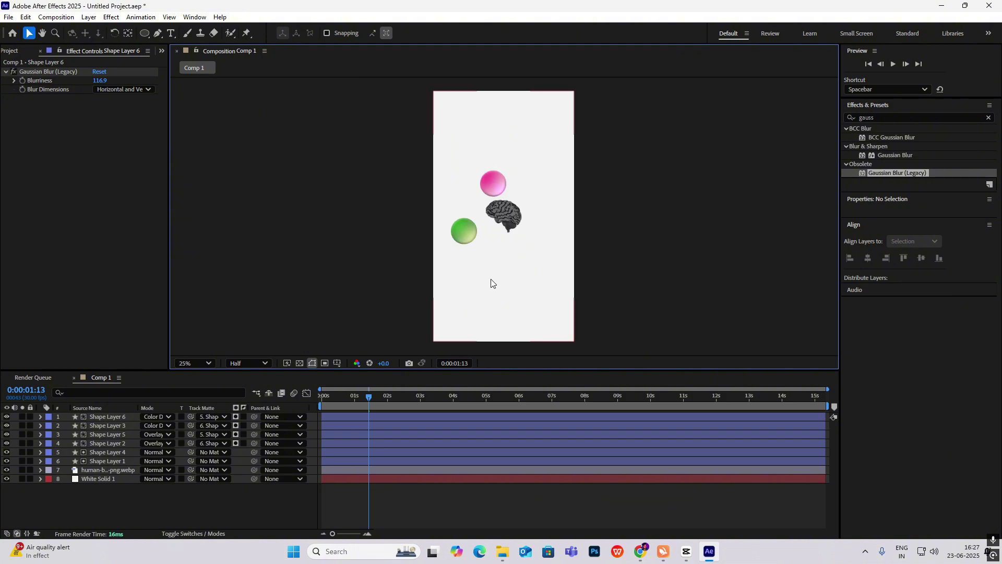
scroll(492, 284, up, 2)
scroll(428, 252, down, 2)
scroll(475, 232, up, 2)
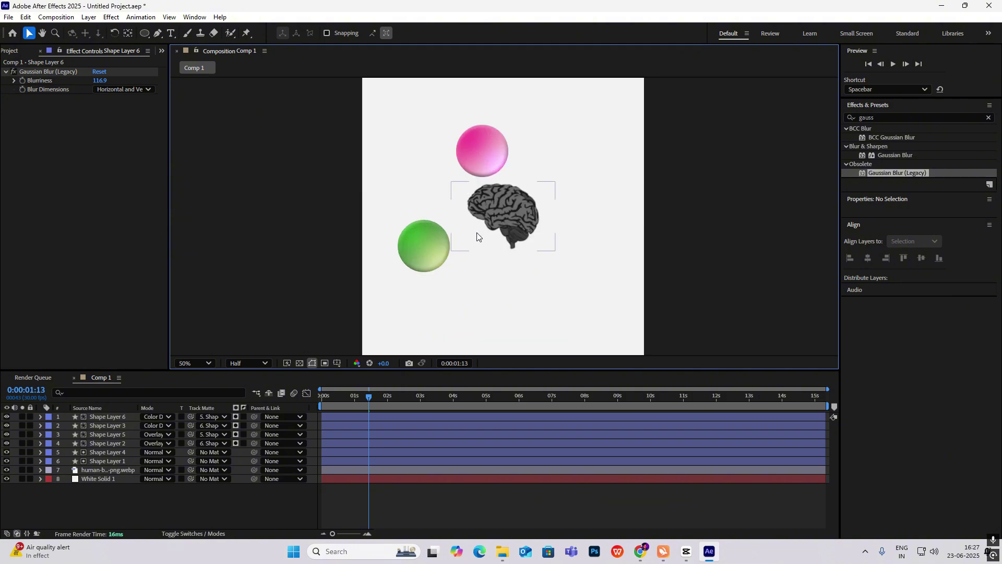
click(424, 247)
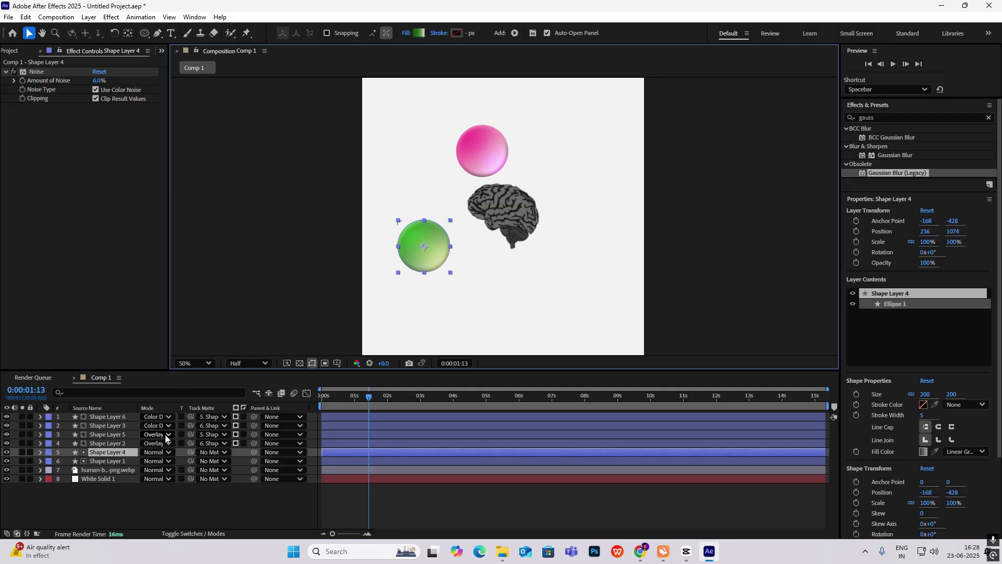
Precompose Shape Layers 1–3 into a precomp named 'pink circle'.
click(126, 461)
ctrl+click(126, 443)
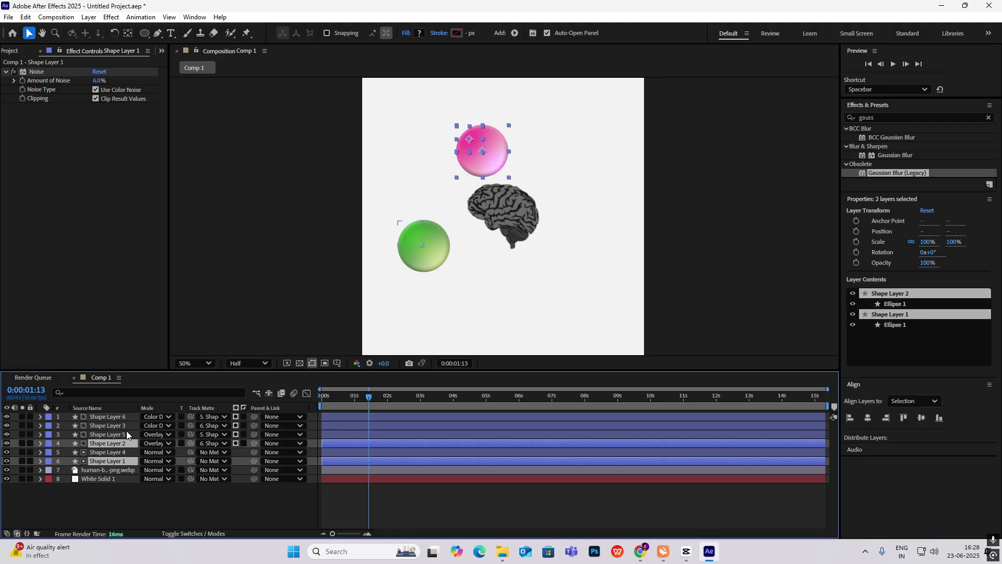
ctrl+click(127, 426)
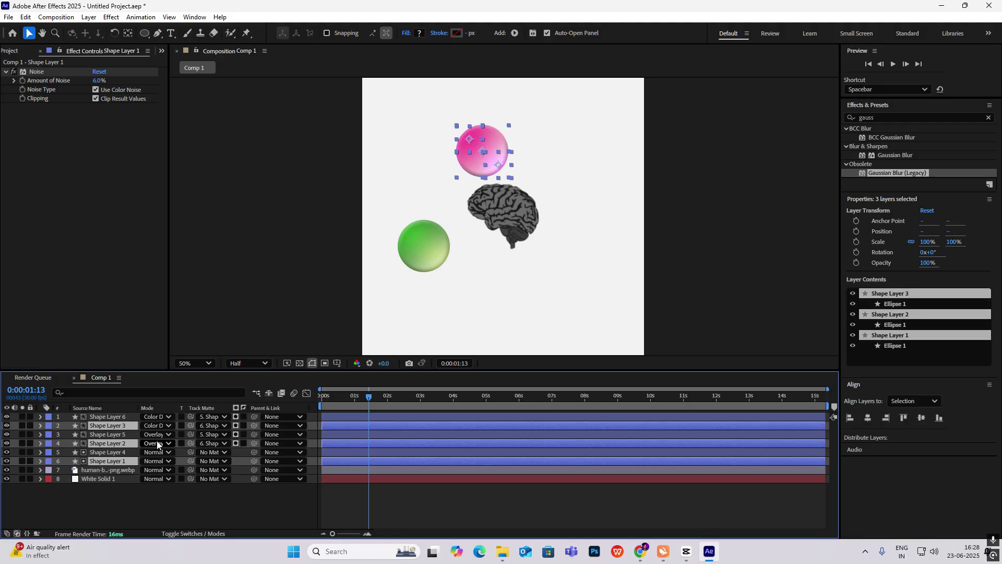
key(ctrl+shift+c)
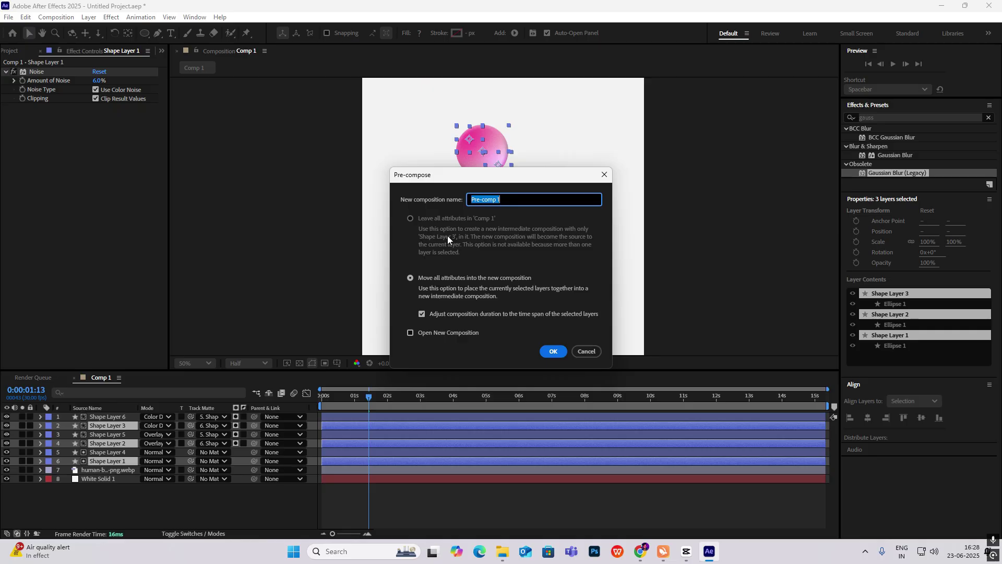
text(pink circle)
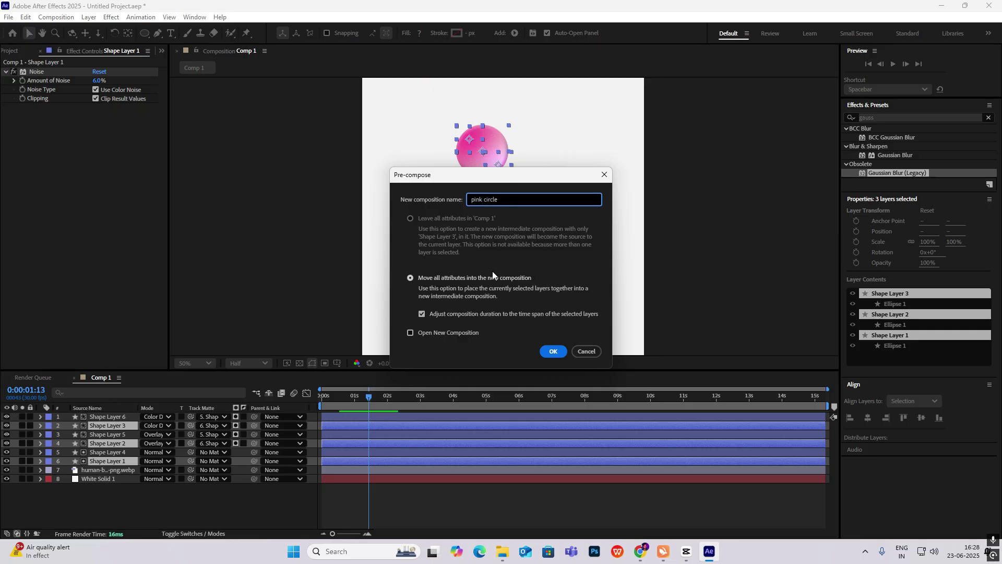
click(553, 352)
Precompose Shape Layers 4–6 into a precomp named 'green circle'.
click(115, 416)
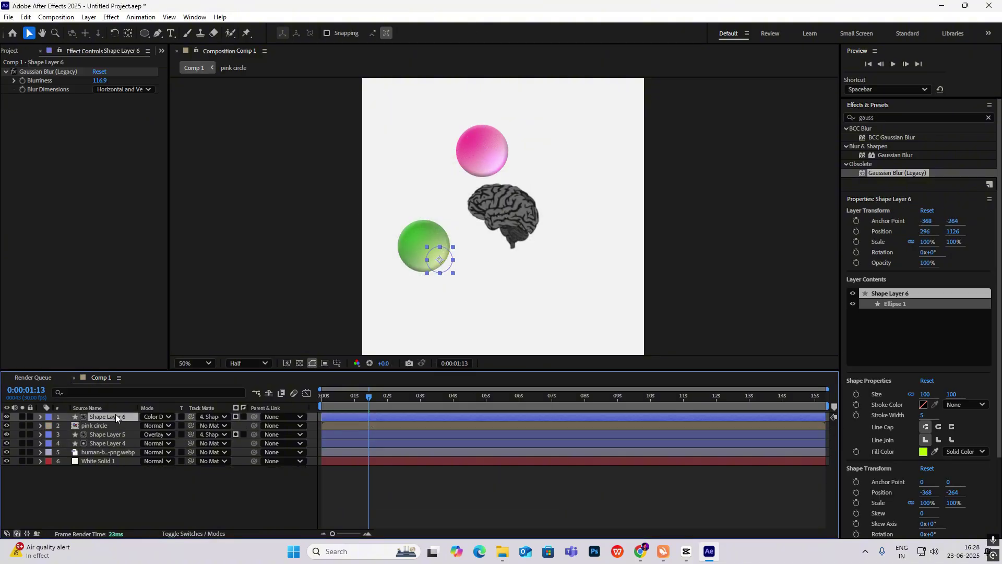
ctrl+click(111, 443)
ctrl+click(110, 434)
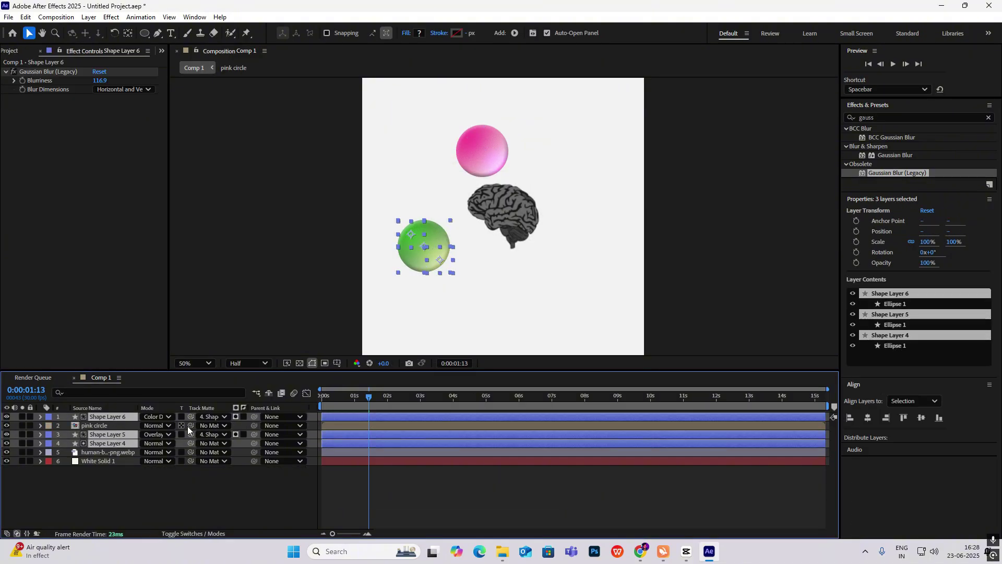
key(ctrl+shift+c)
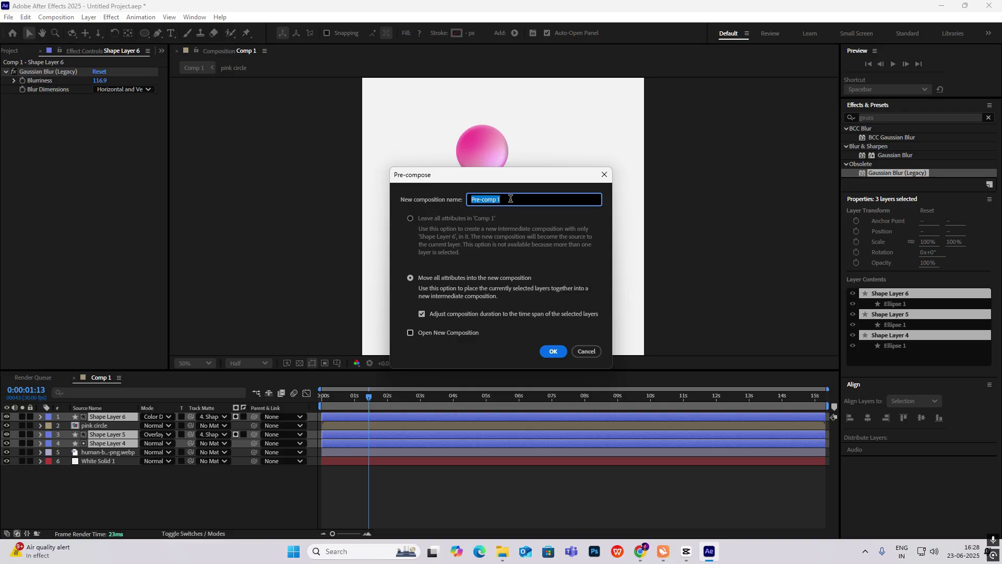
text(green circle)
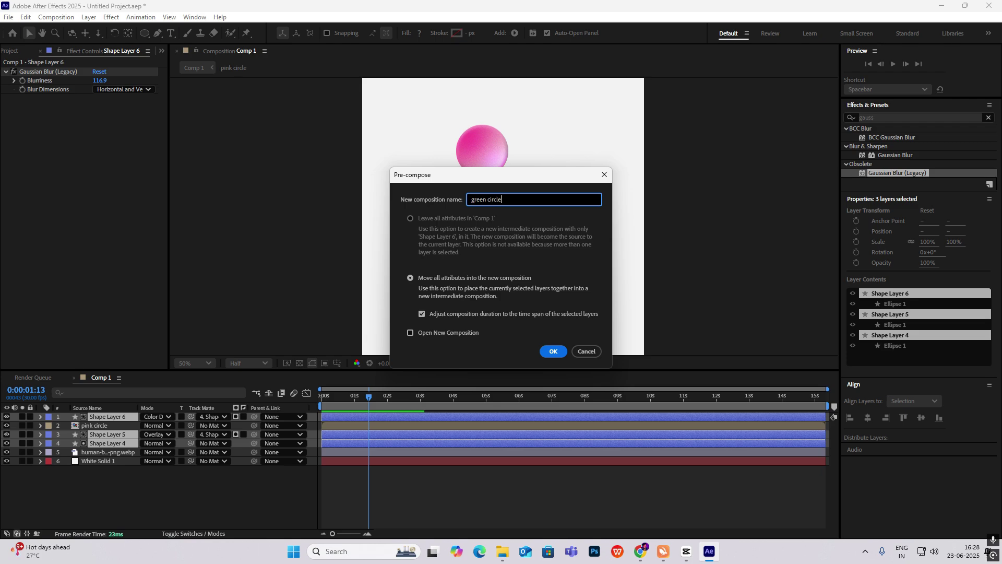
click(550, 350)
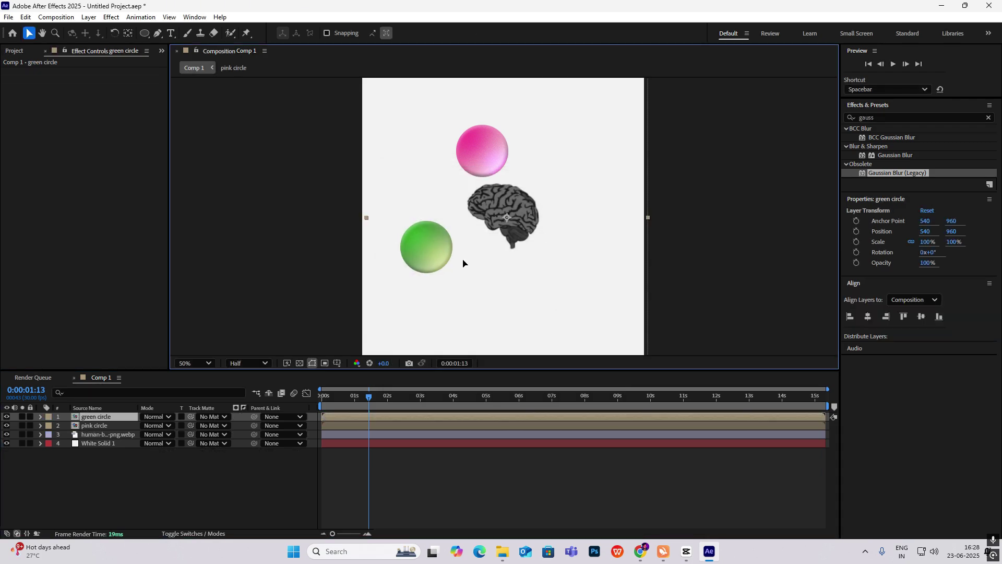
Move the green circle below the brain, centre its anchor point, and show pink circle's Position.
drag(429, 255, 498, 299)
key(comma)
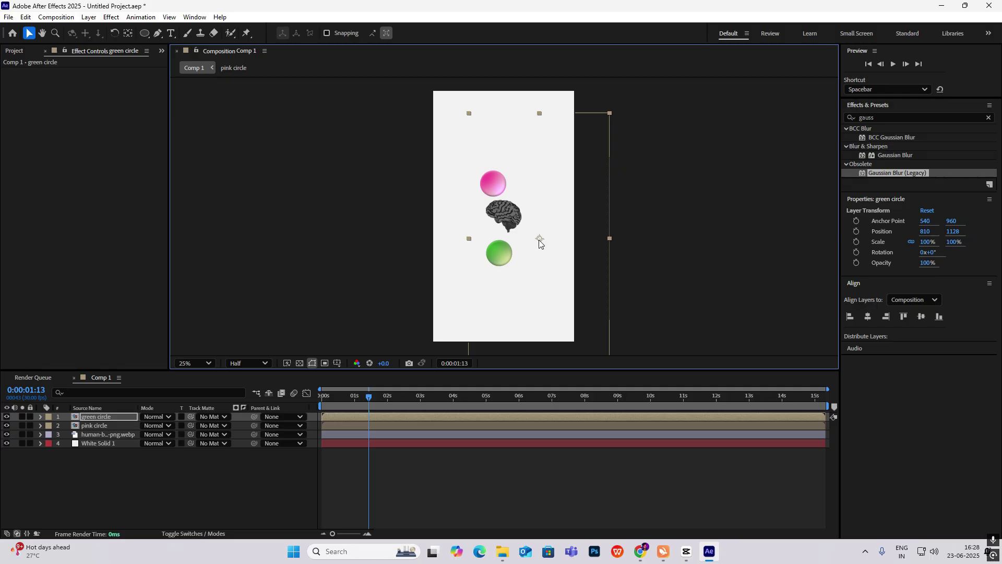
key(y)
drag(539, 239, 500, 254)
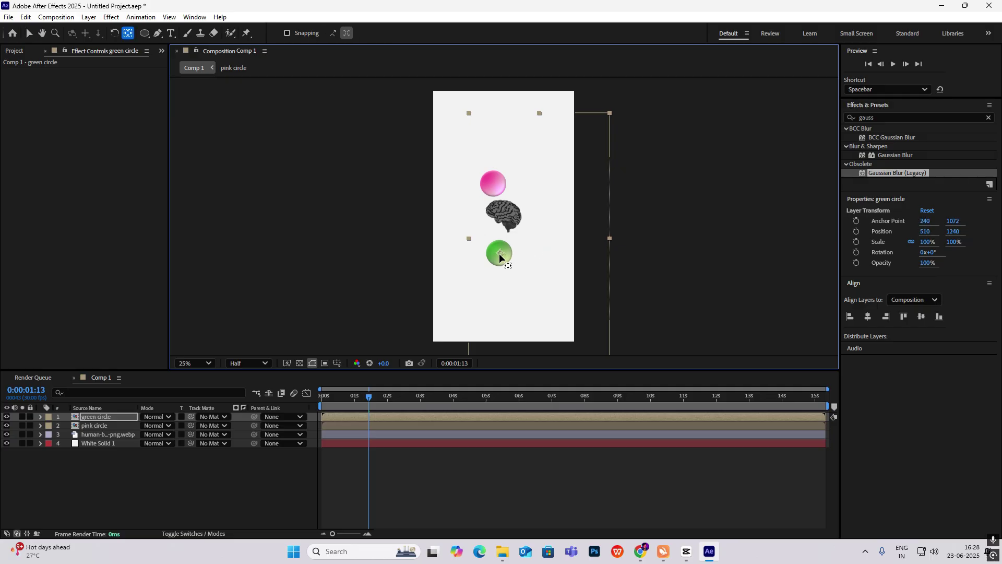
key(v)
click(619, 229)
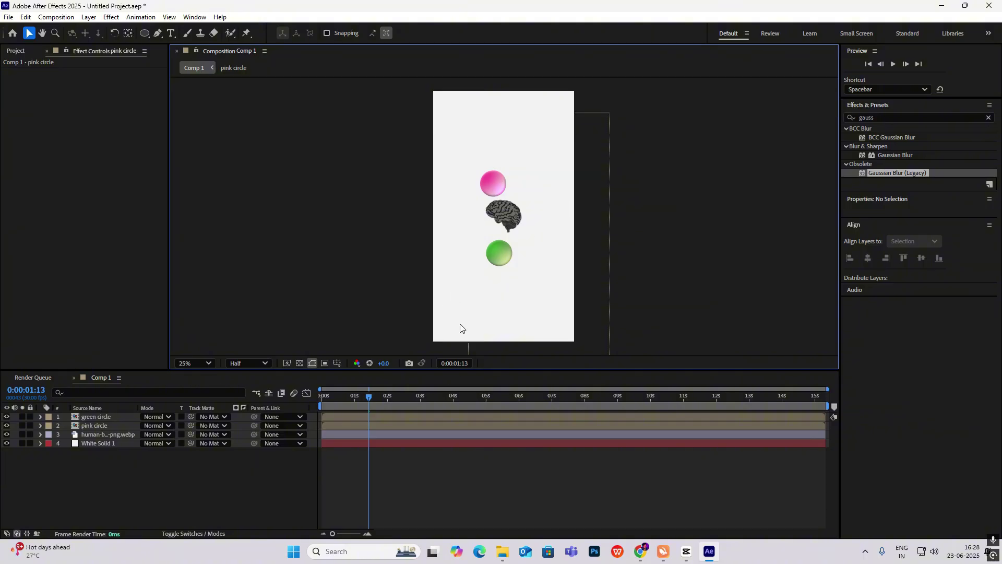
click(106, 426)
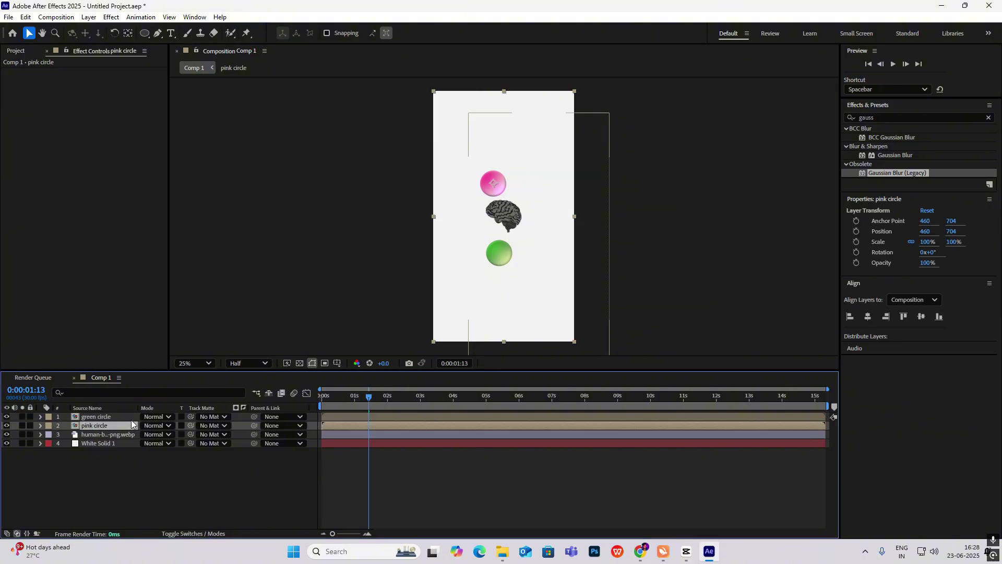
key(p)
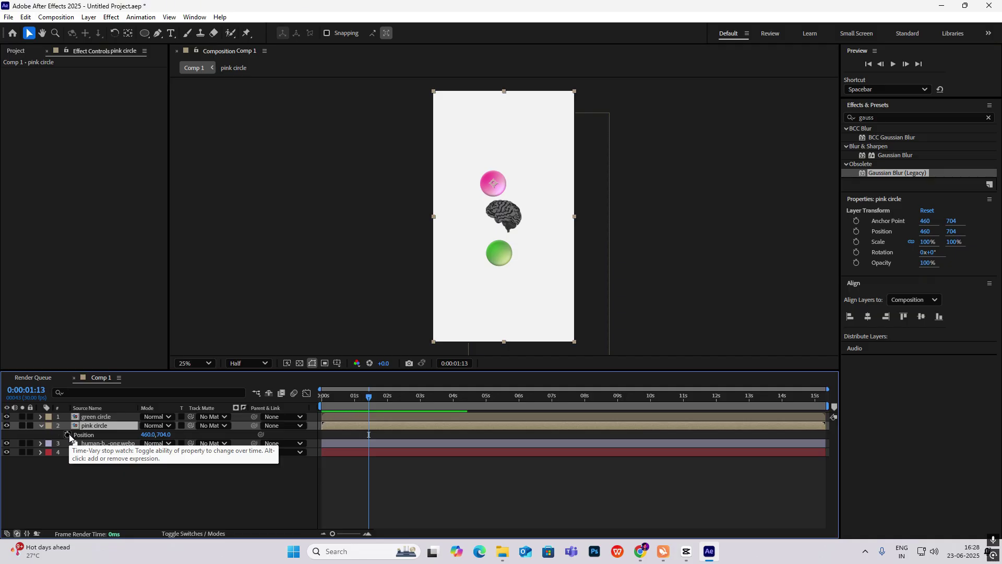
Add a wiggle Position expression to the pink circle and preview it jittering.
alt+click(68, 435)
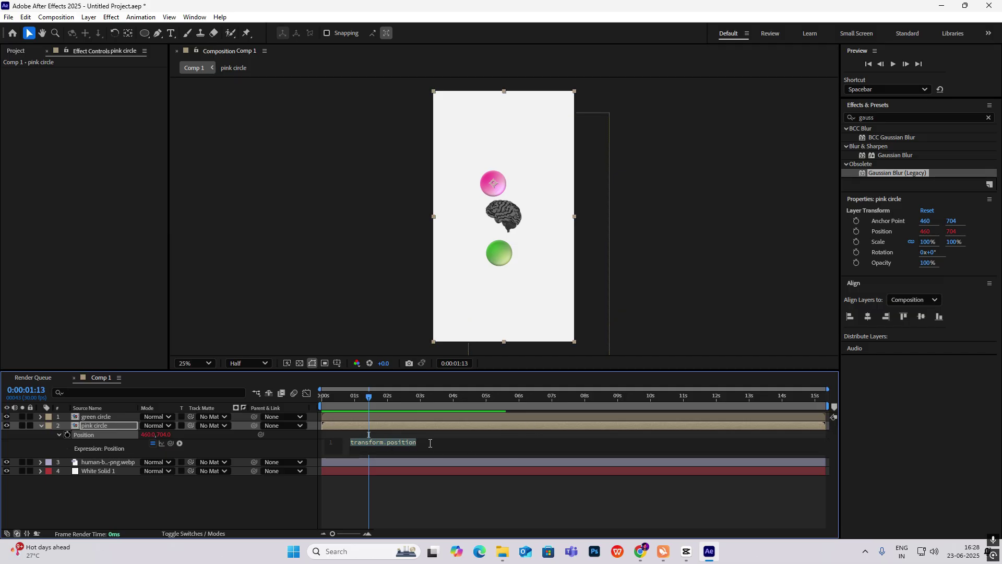
text(wiig)
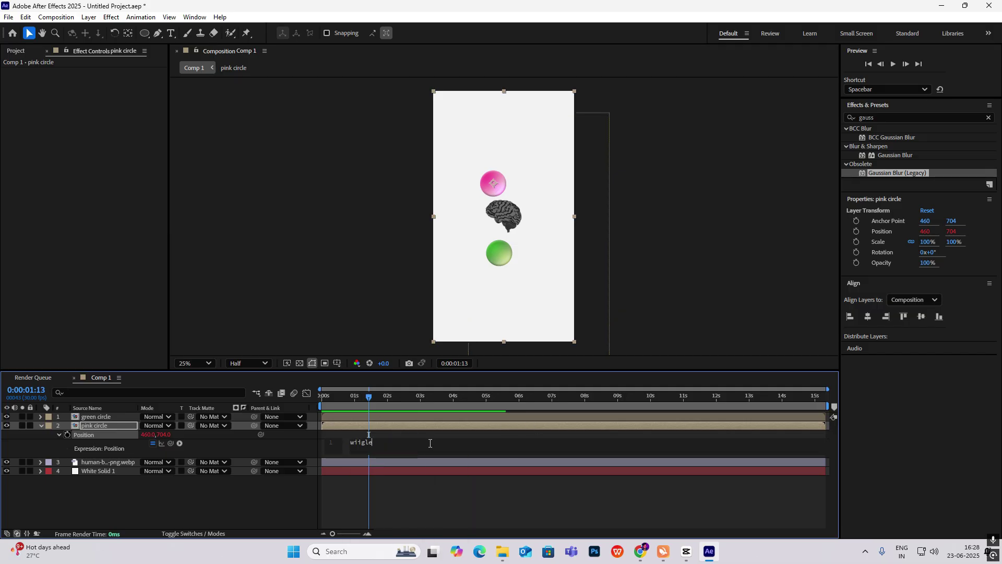
key(BackSpace)
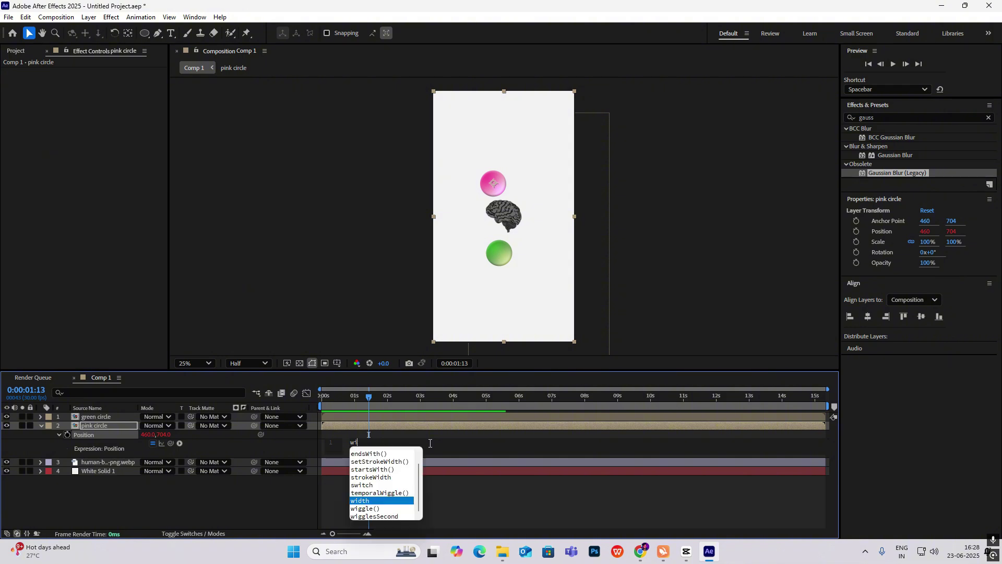
text(ggle)
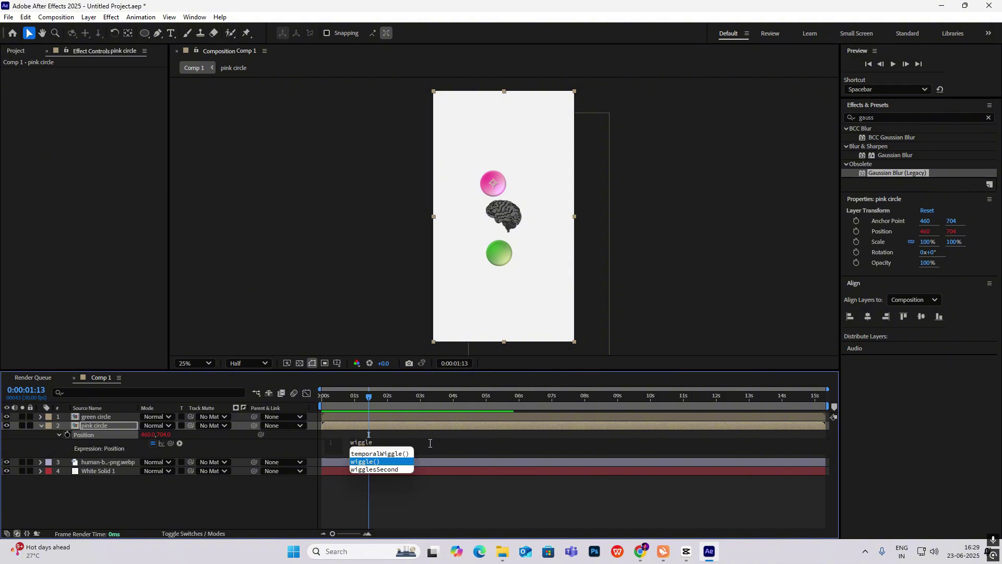
key(Return)
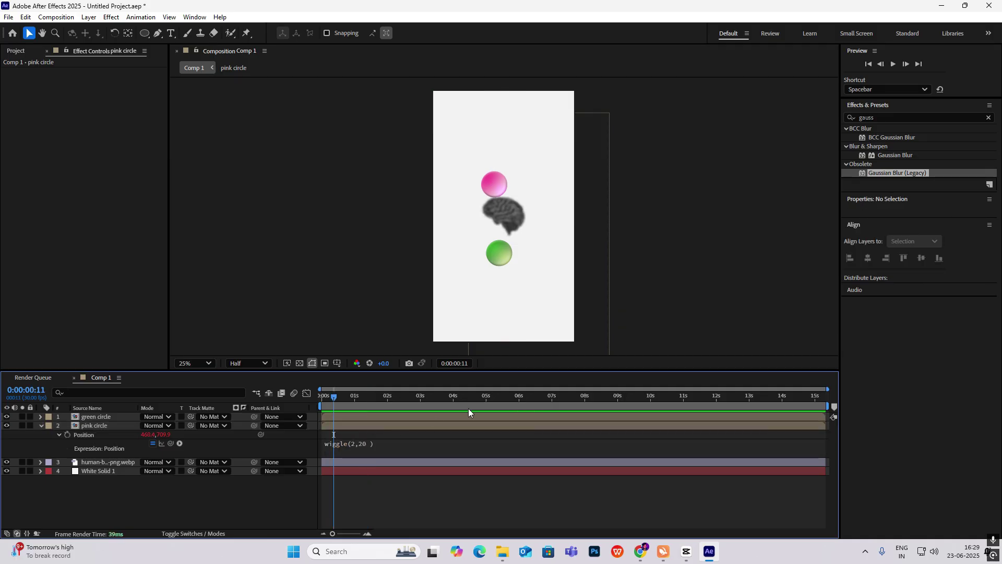
drag(334, 398, 365, 397)
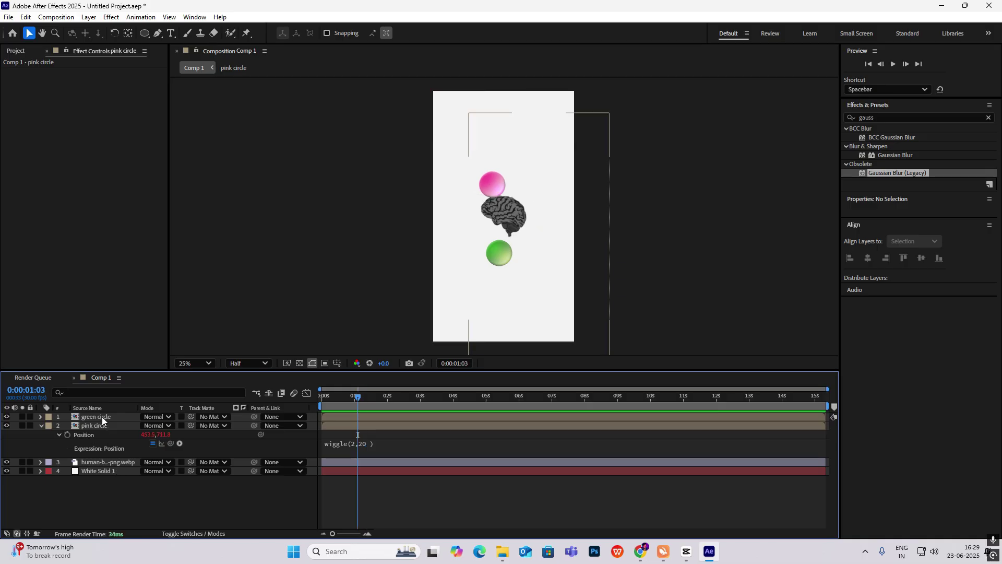
Open a Position expression on the green circle layer.
click(102, 416)
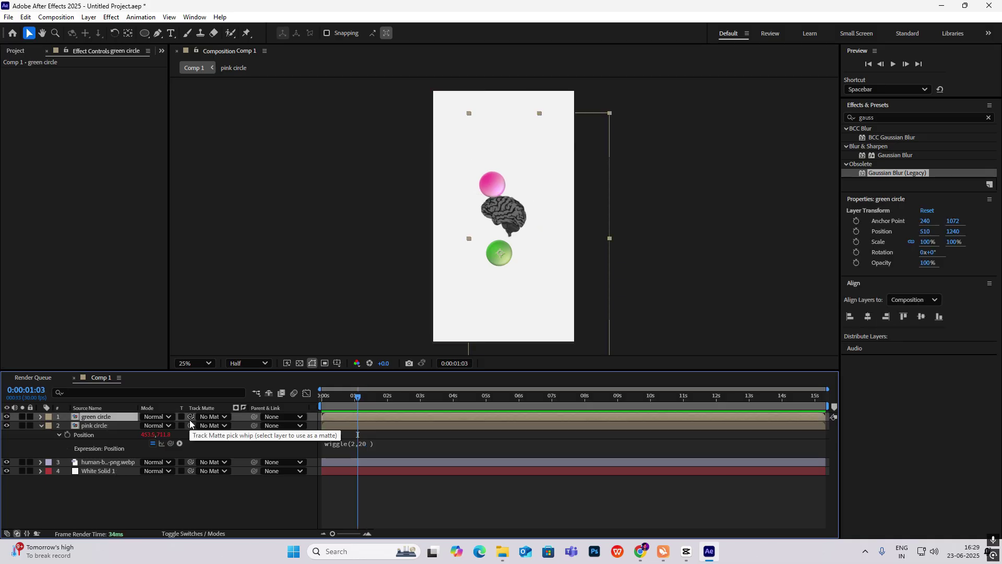
key(p)
alt+click(67, 426)
click(365, 452)
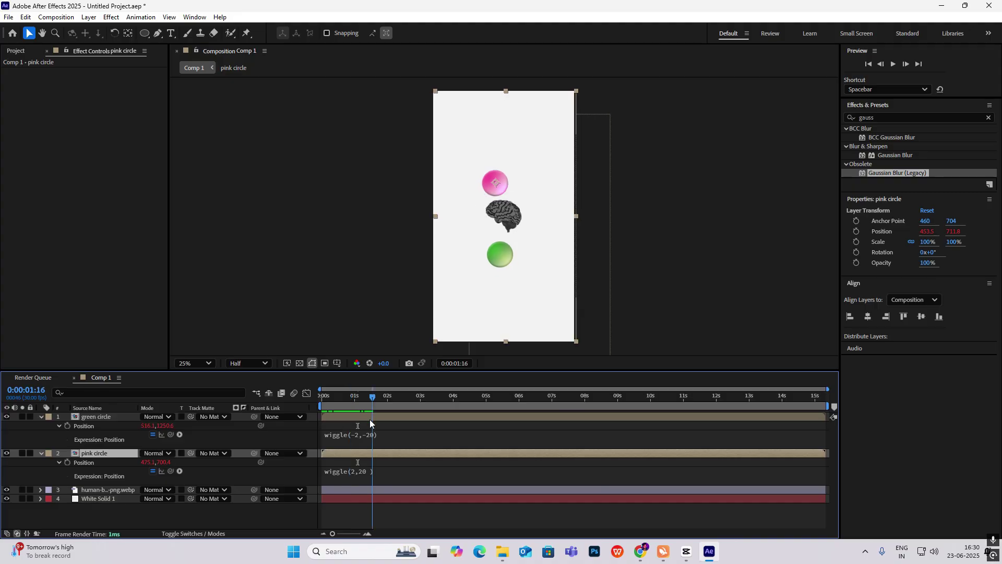
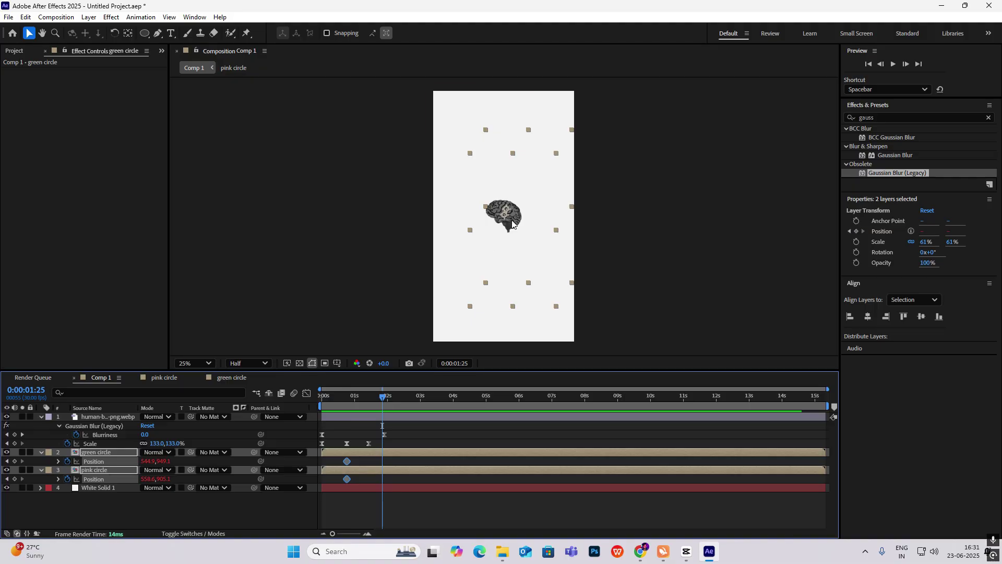
Drag the green and pink circles to their new positions at 1:25.
drag(512, 224, 483, 185)
click(383, 461)
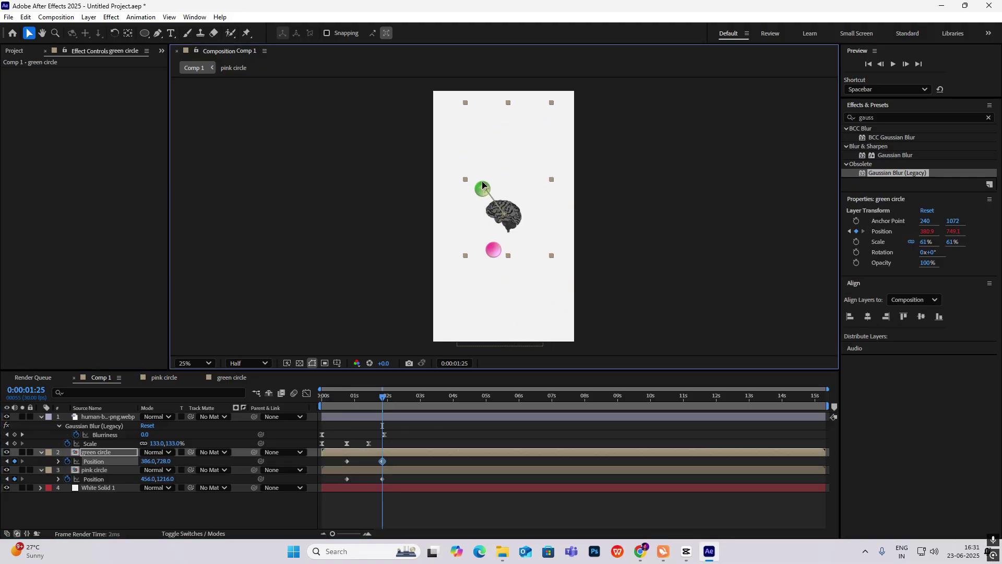
mouse_move(383, 398)
mouse_down()
mouse_move(347, 410)
mouse_move(383, 425)
mouse_up()
Sharpen the easing on both circles' Position keyframes in the Graph Editor.
drag(397, 460, 351, 487)
click(307, 393)
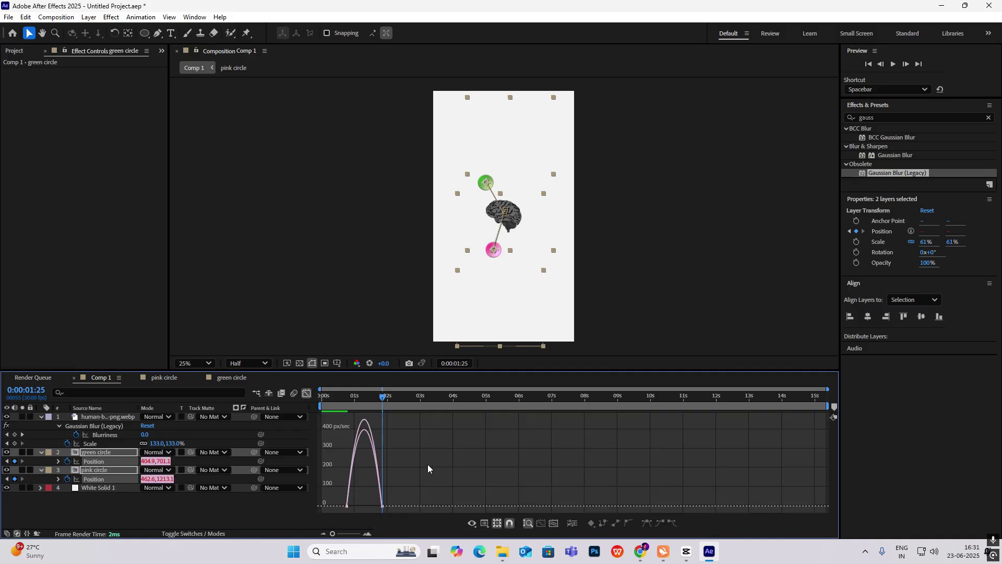
drag(428, 468, 355, 502)
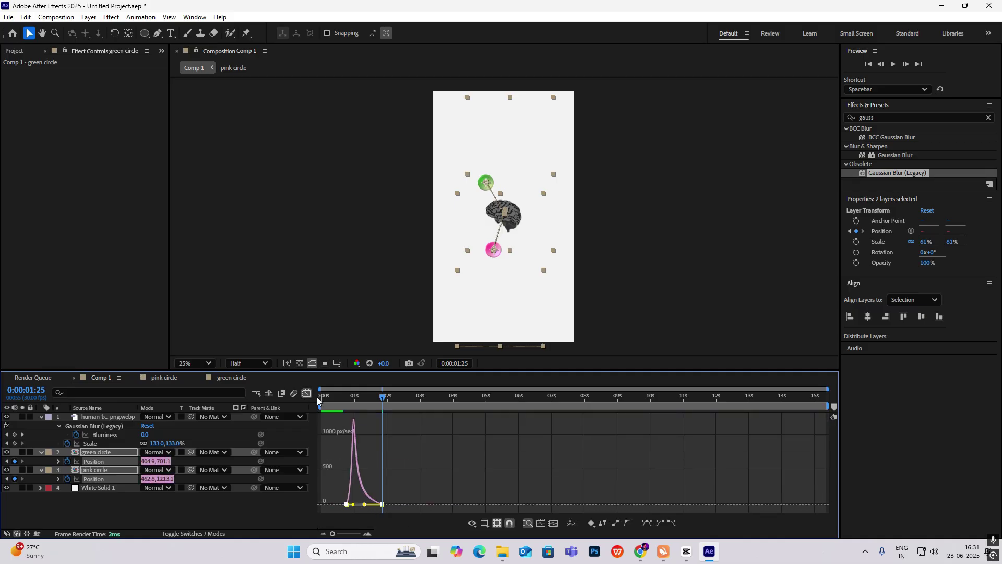
click(307, 393)
click(347, 411)
Preview the circles' new motion and scrub to check its timing.
drag(348, 410, 338, 409)
key(space)
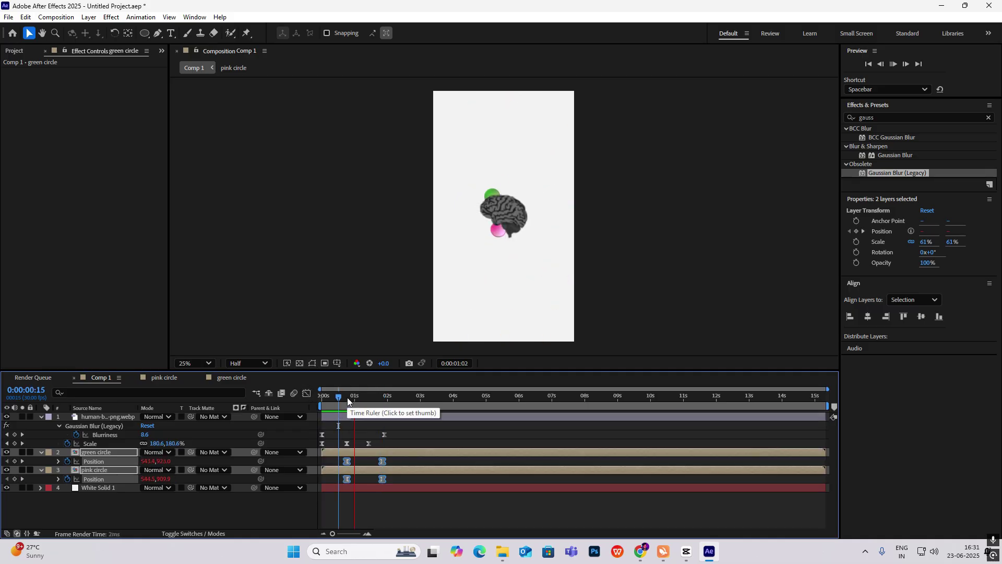
drag(440, 400, 247, 398)
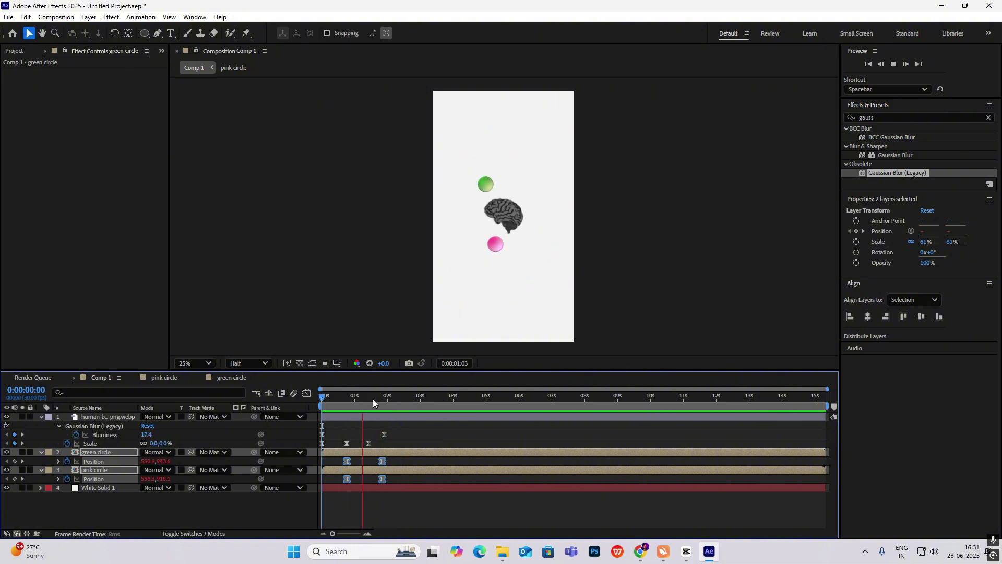
key(k)
drag(321, 452, 342, 452)
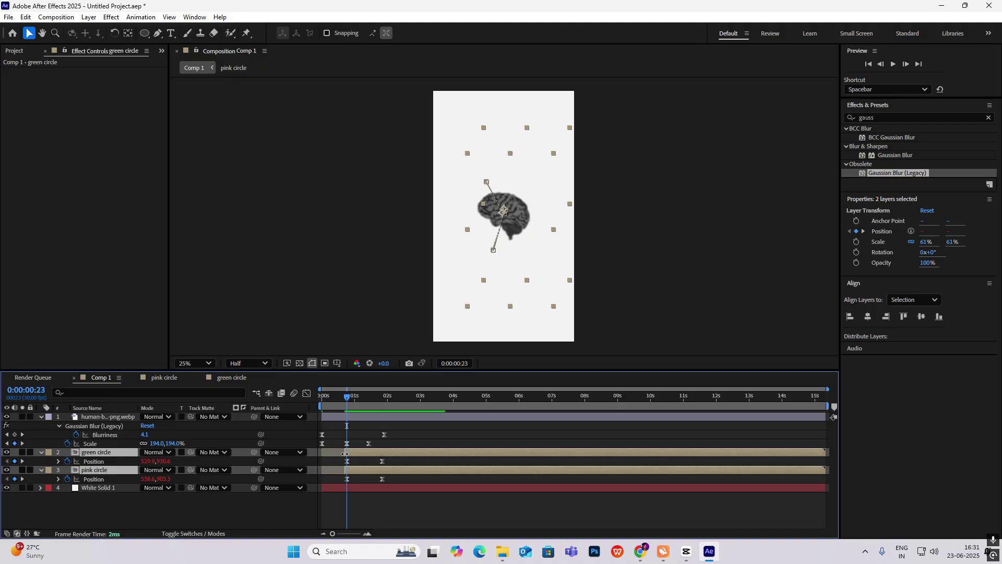
key(space)
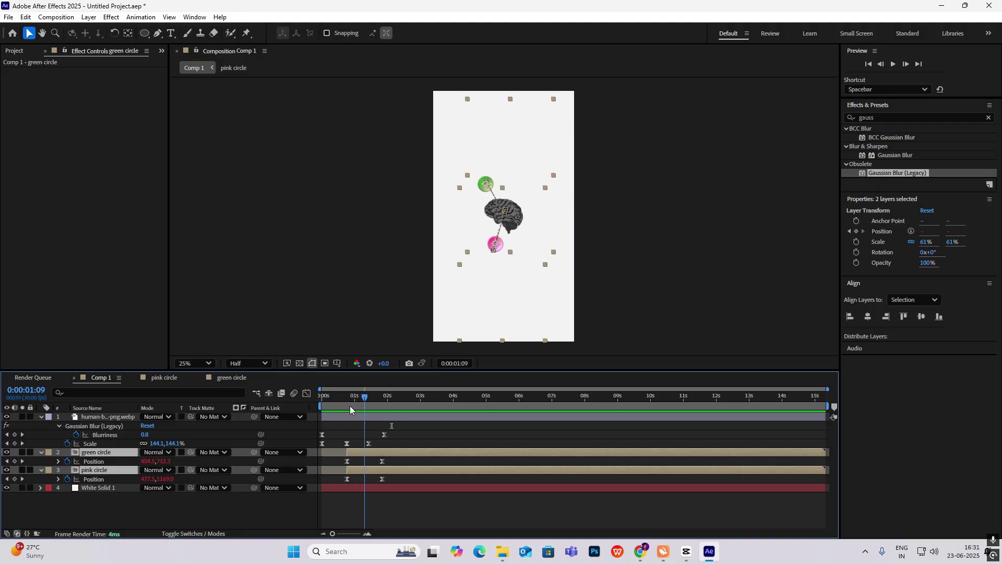
mouse_move(322, 399)
mouse_down()
mouse_move(392, 416)
mouse_move(311, 406)
mouse_up()
click(453, 434)
Duplicate the green circle layer and rename the copy 'green circle 2'.
click(41, 416)
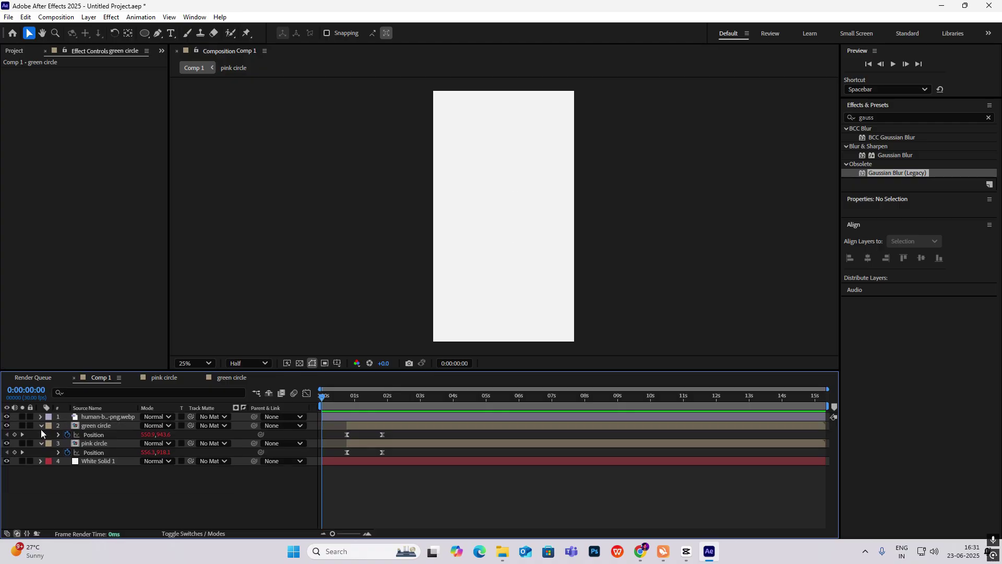
click(41, 425)
click(41, 434)
click(95, 435)
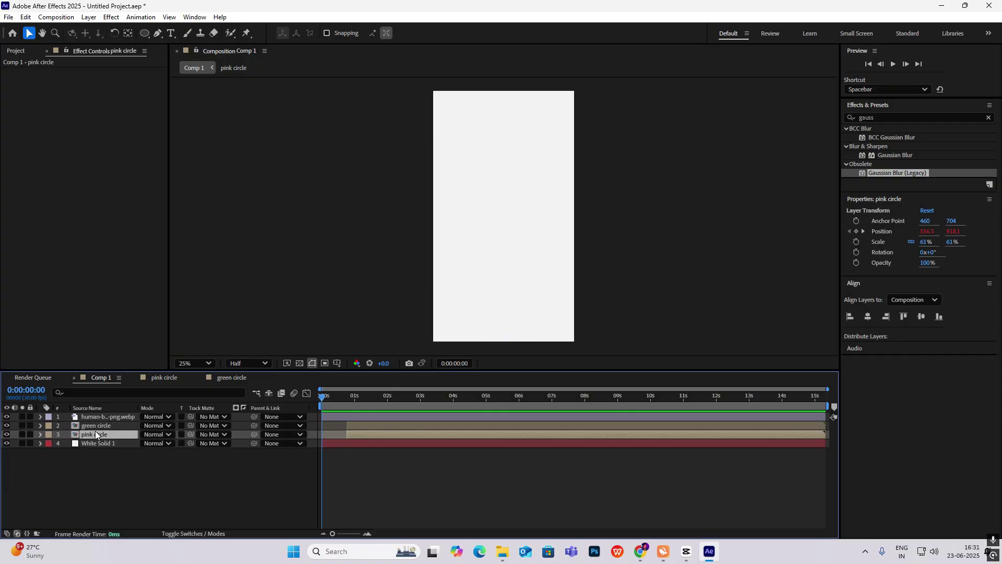
click(105, 426)
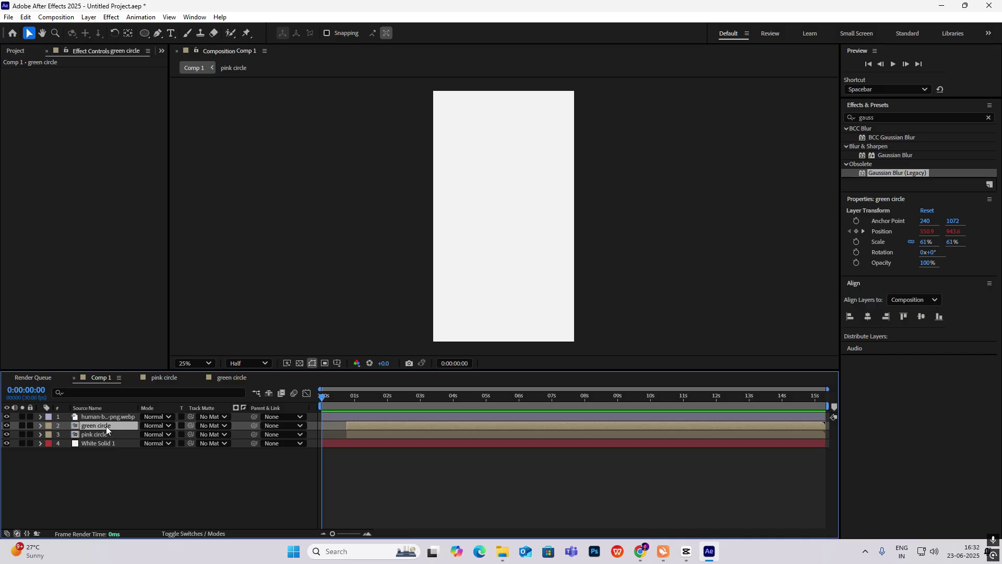
key(ctrl+d)
drag(327, 398, 344, 397)
key(Return)
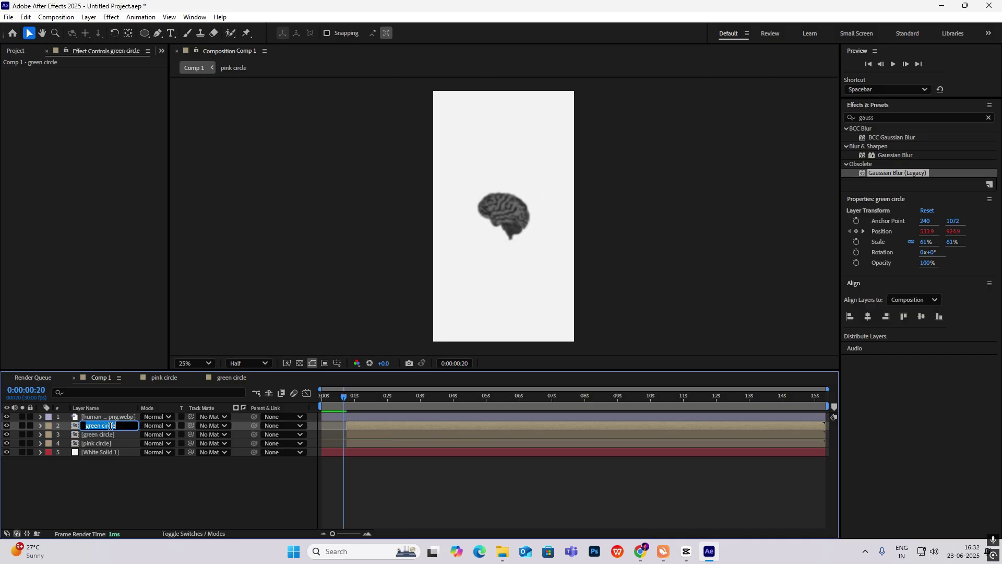
click(121, 427)
text(2)
click(148, 480)
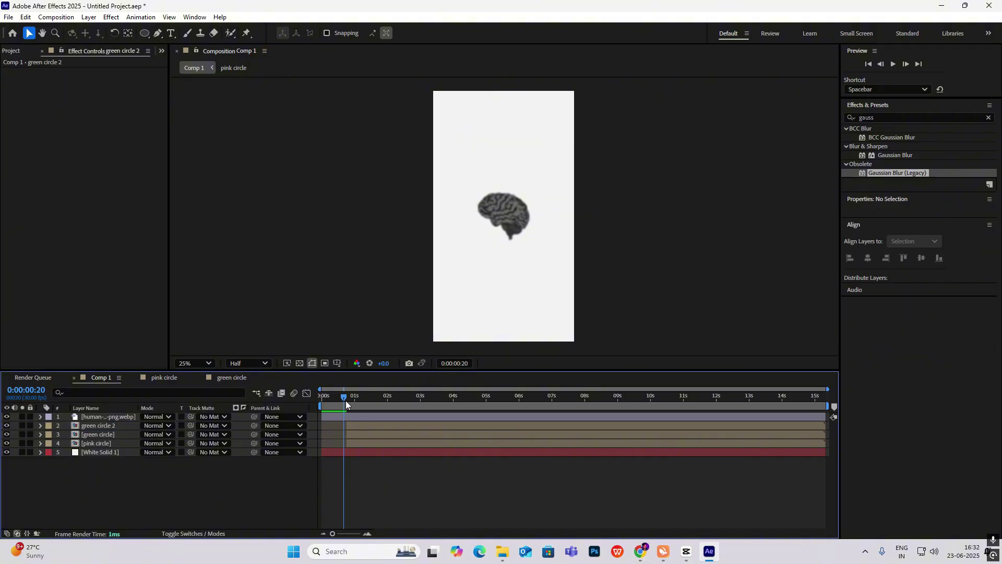
At 1:25, move green circle 2 up and to the right of the brain.
click(345, 400)
click(366, 424)
key(p)
click(354, 404)
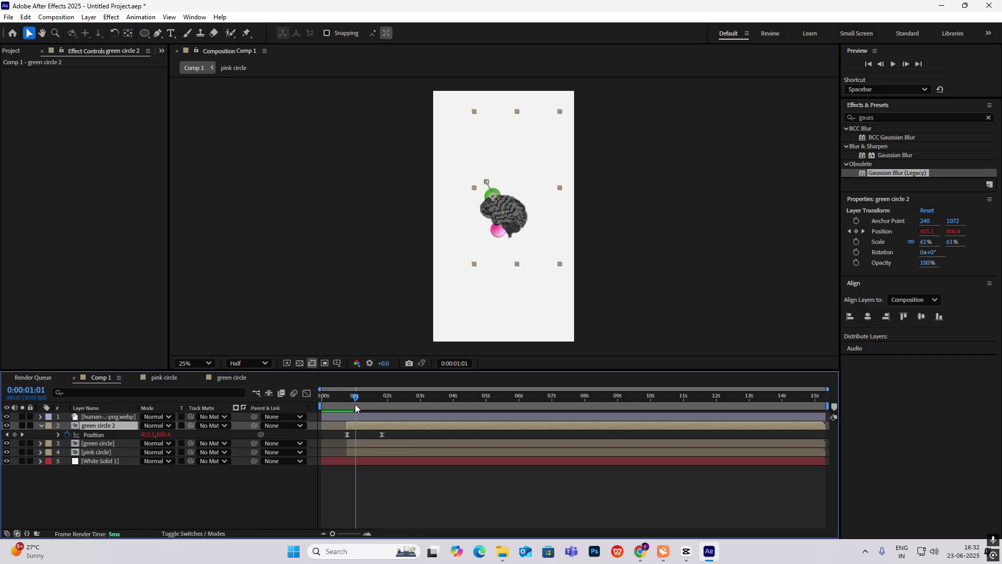
drag(355, 404, 380, 401)
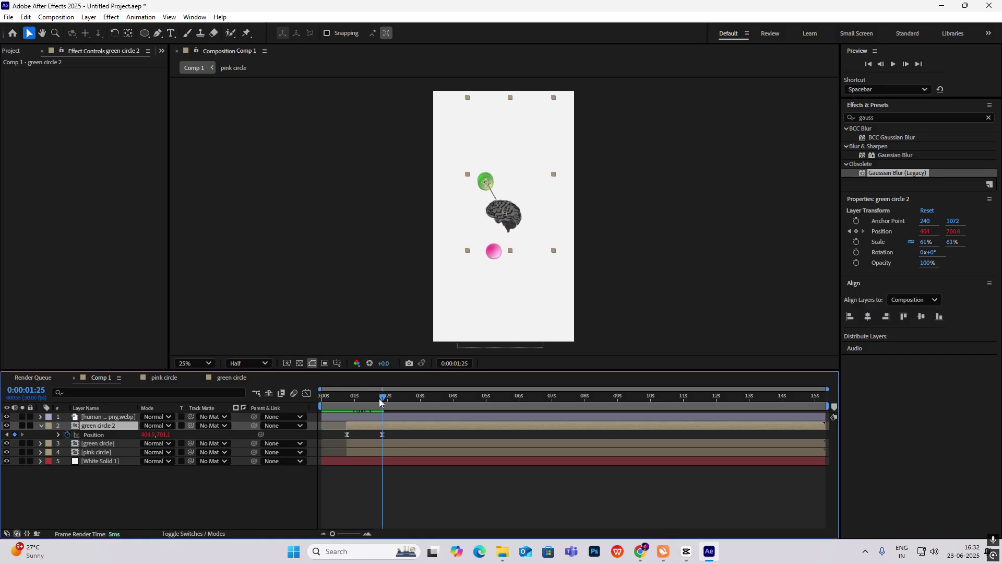
drag(486, 182, 510, 161)
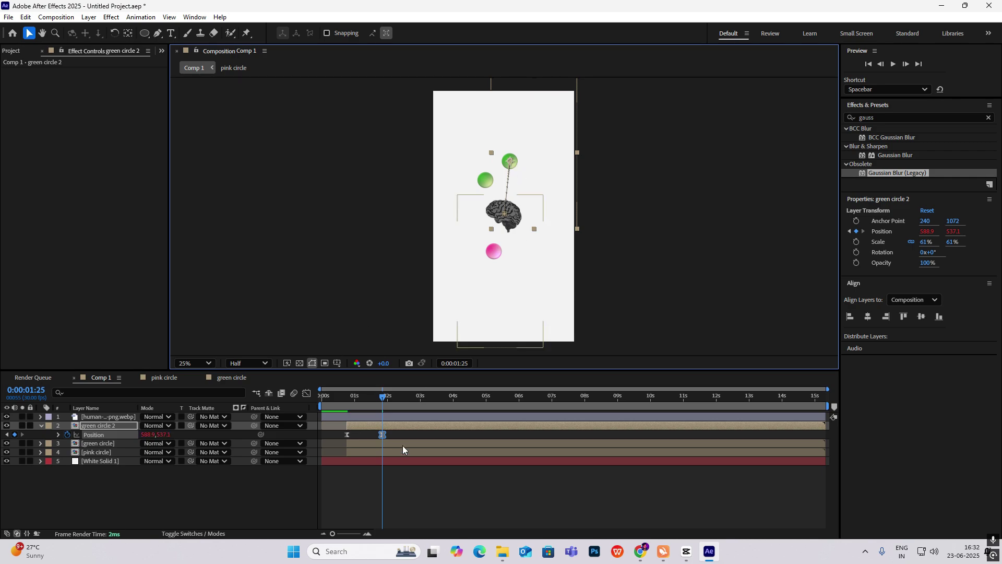
Duplicate the pink circle and move pink circle 2 to the brain's upper right.
click(111, 453)
key(ctrl+d)
key(p)
drag(394, 460, 381, 465)
key(alt+Tab)
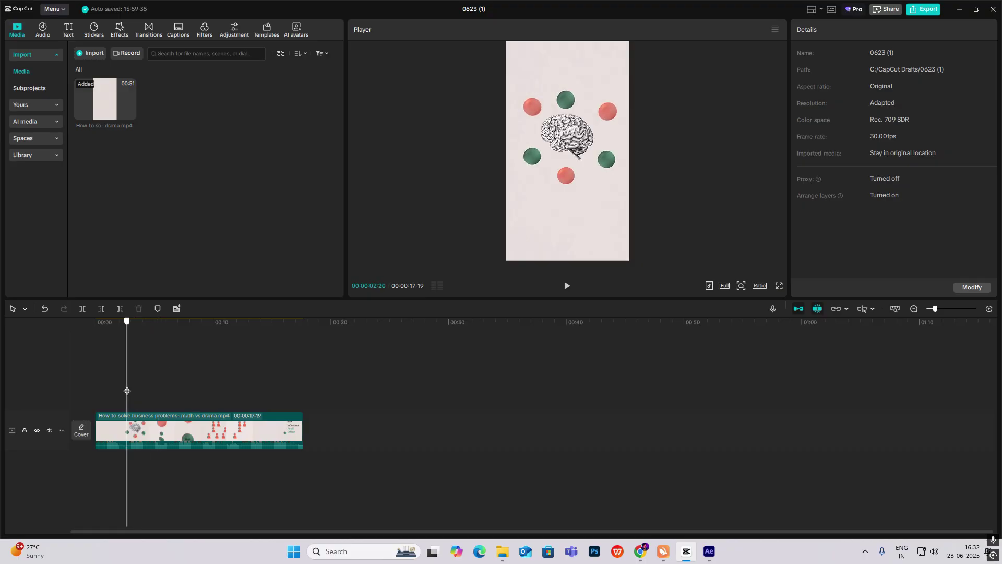
key(alt+Tab)
drag(493, 250, 544, 235)
drag(382, 397, 321, 397)
key(space)
key(space)
At 3:00, move green circle 2 onto the original green circle.
click(41, 425)
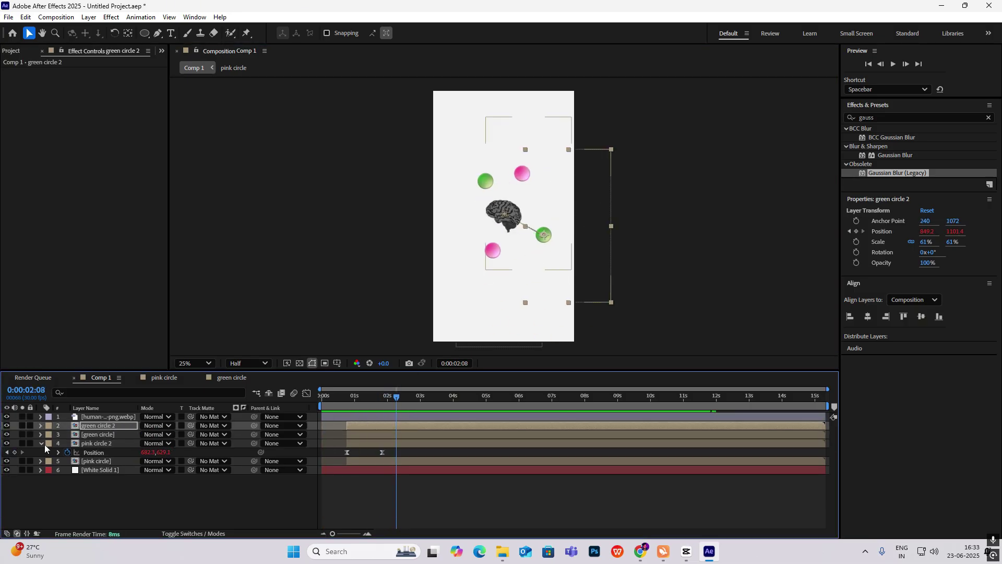
click(42, 443)
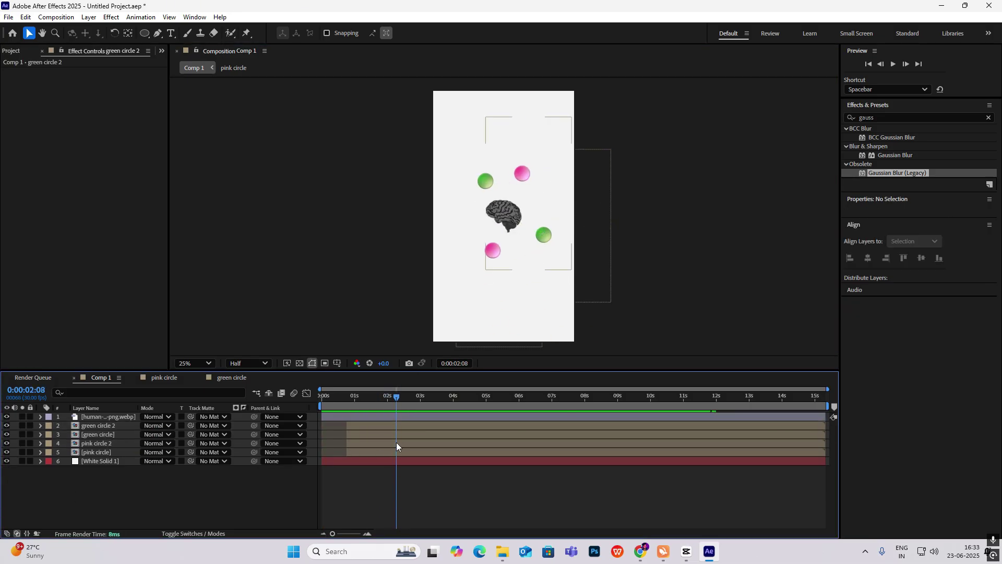
click(108, 434)
click(111, 428)
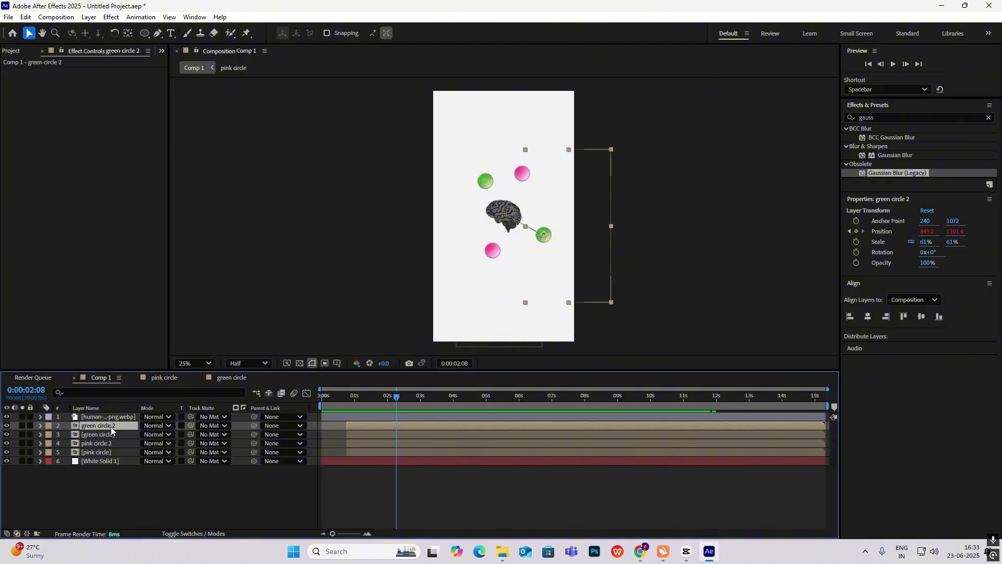
key(p)
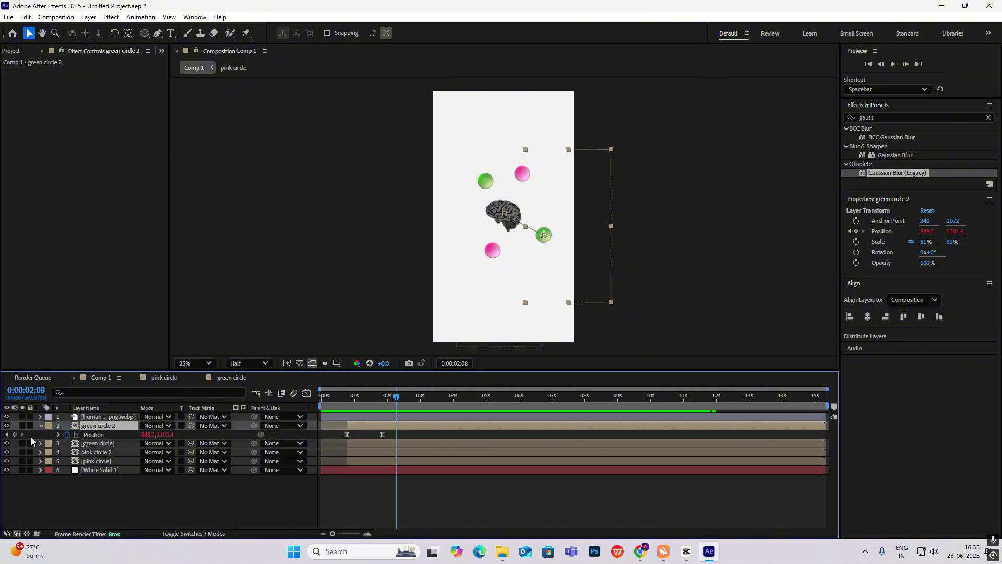
drag(396, 398, 423, 405)
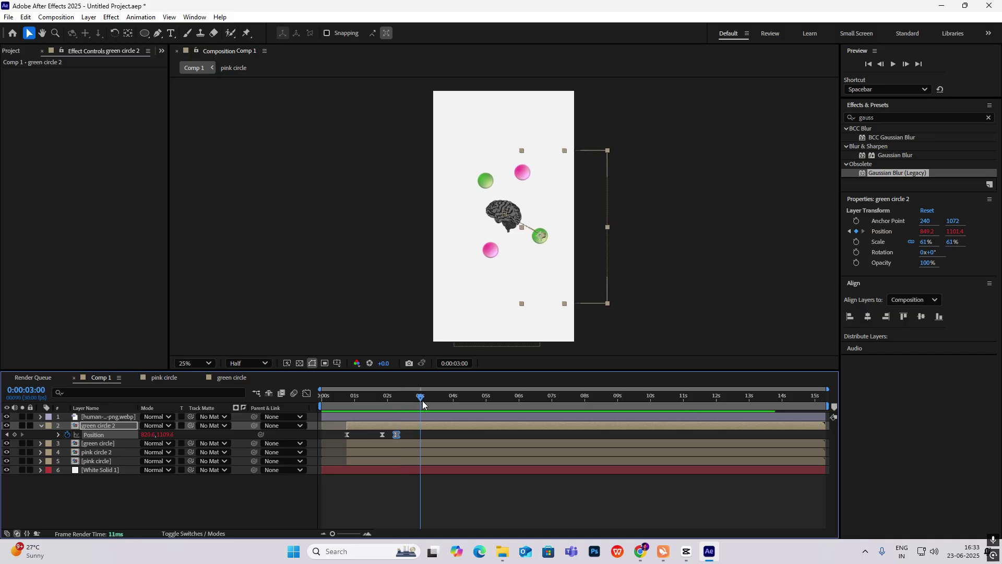
drag(540, 238, 497, 177)
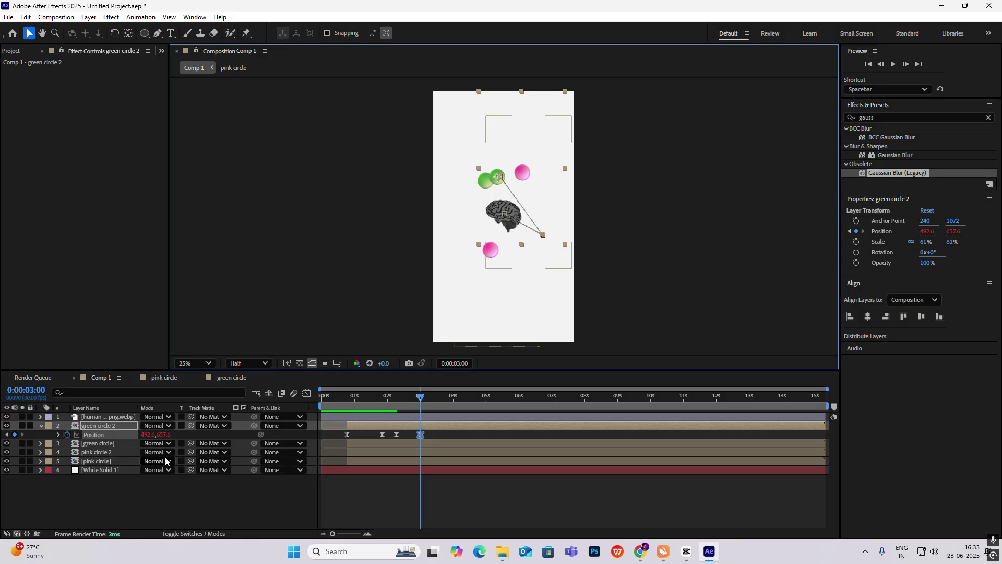
Keyframe pink circle 2 at 2:08, then move it onto the lower pink circle at 3:00.
drag(421, 397, 397, 399)
click(104, 456)
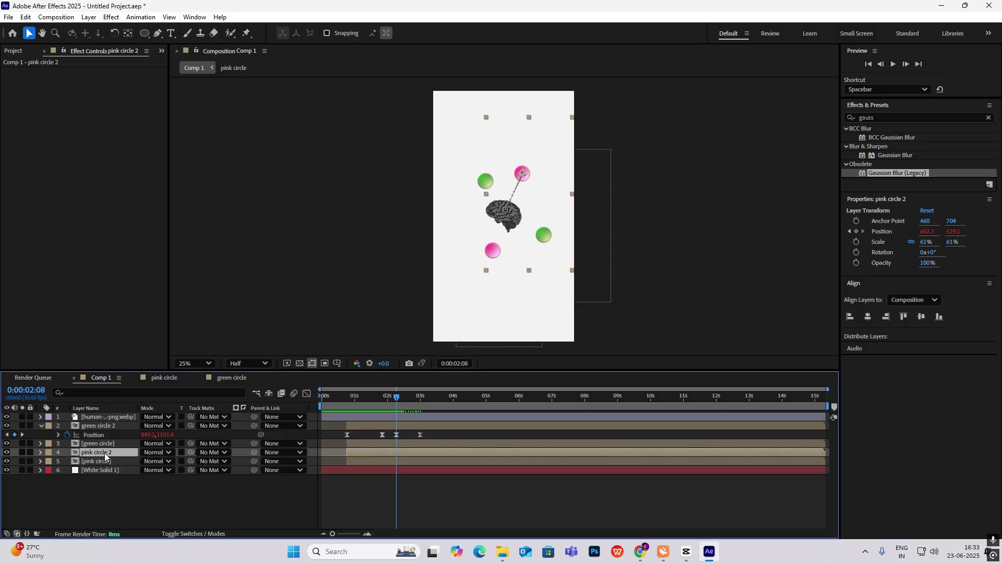
key(u)
click(15, 462)
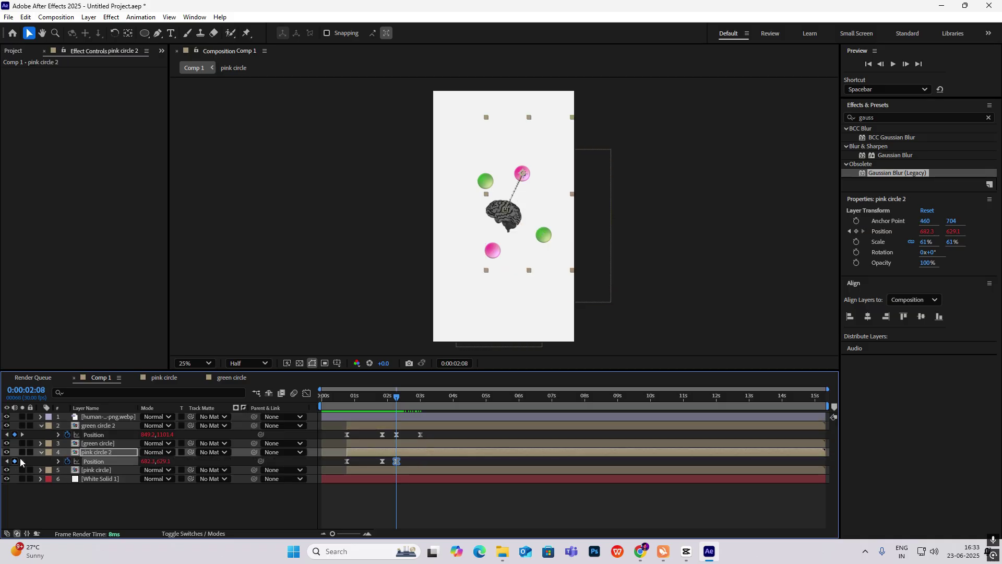
drag(394, 399, 419, 402)
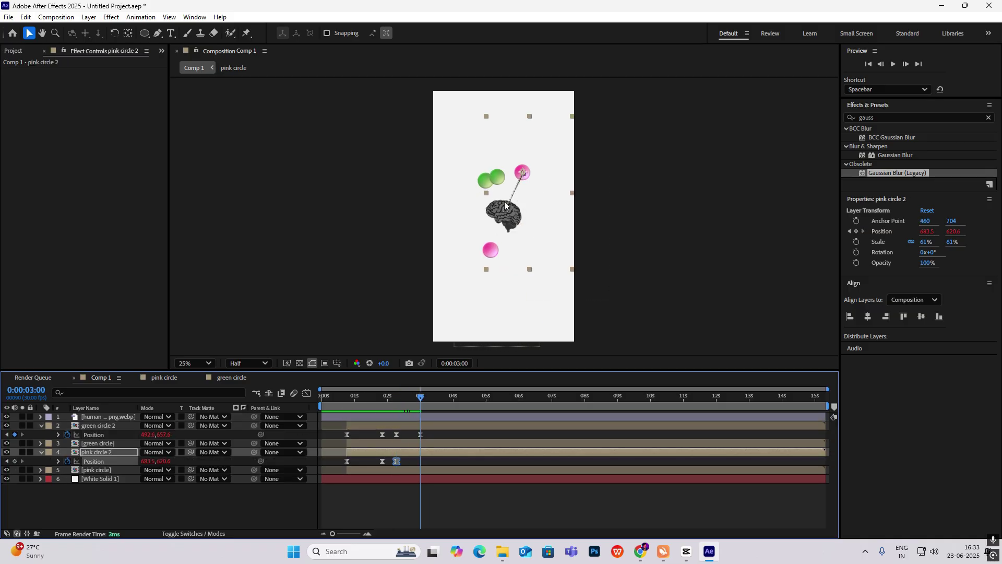
drag(523, 177, 503, 257)
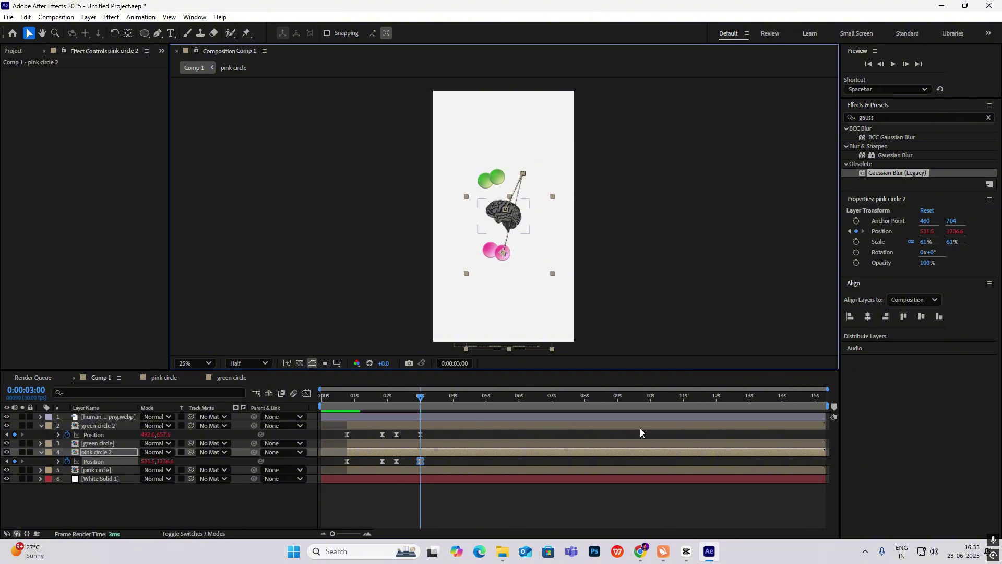
Compare the circles' motion against the CapCut reference video.
click(687, 551)
mouse_move(165, 387)
mouse_down()
mouse_move(141, 385)
mouse_move(160, 386)
mouse_up()
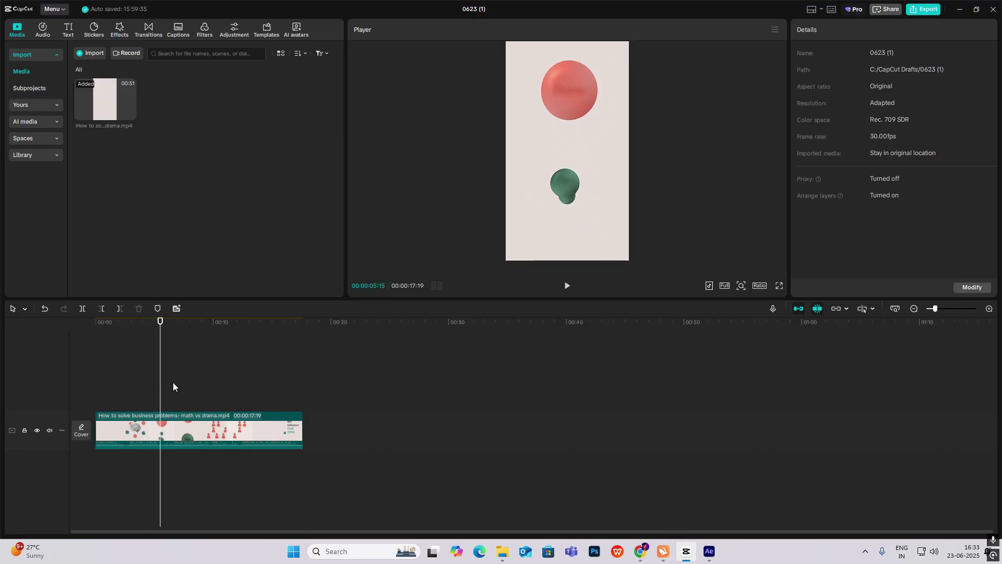
click(709, 551)
click(415, 401)
mouse_move(414, 400)
mouse_down()
mouse_move(393, 398)
mouse_move(421, 404)
mouse_move(397, 405)
mouse_up()
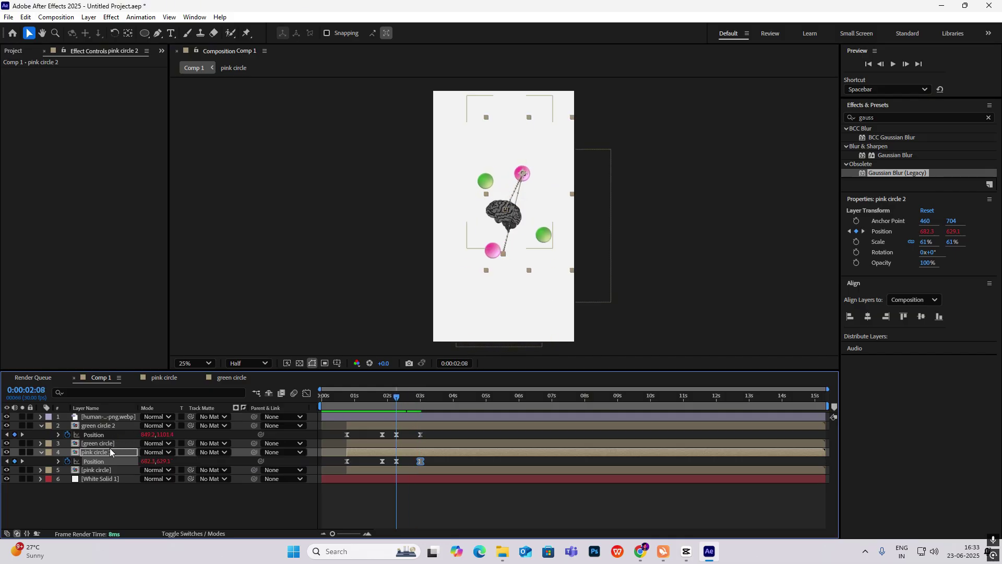
Keyframe Scale on green circle 2 and pink circle 2, from 61% at 2:08 to 175% at 3:00.
ctrl+click(106, 428)
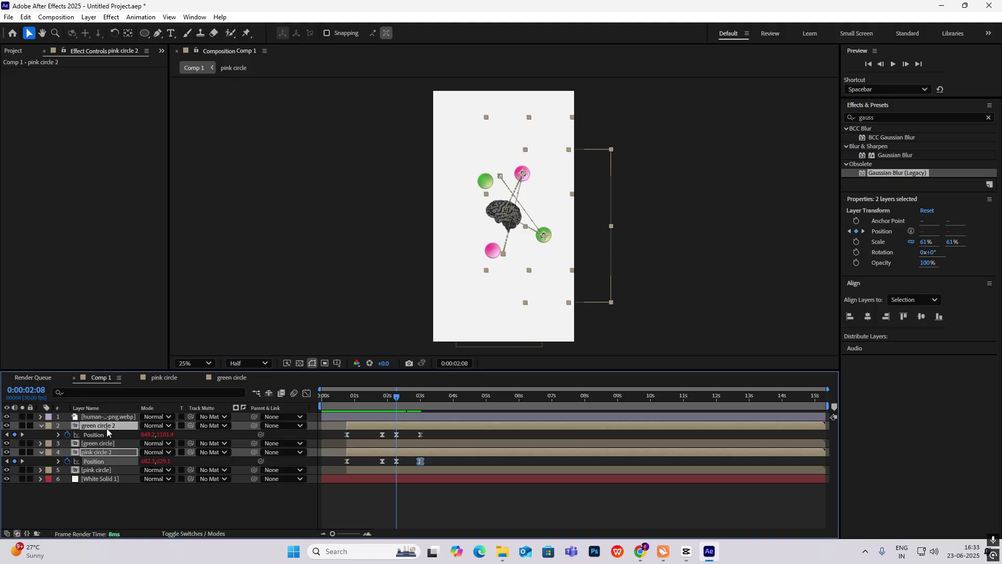
key(shift+s)
click(67, 443)
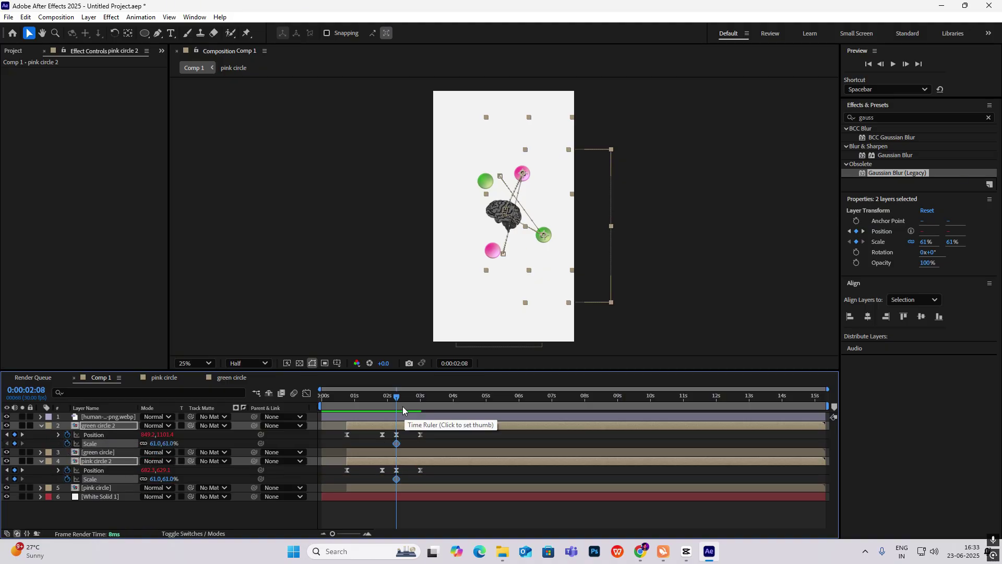
drag(396, 405, 421, 413)
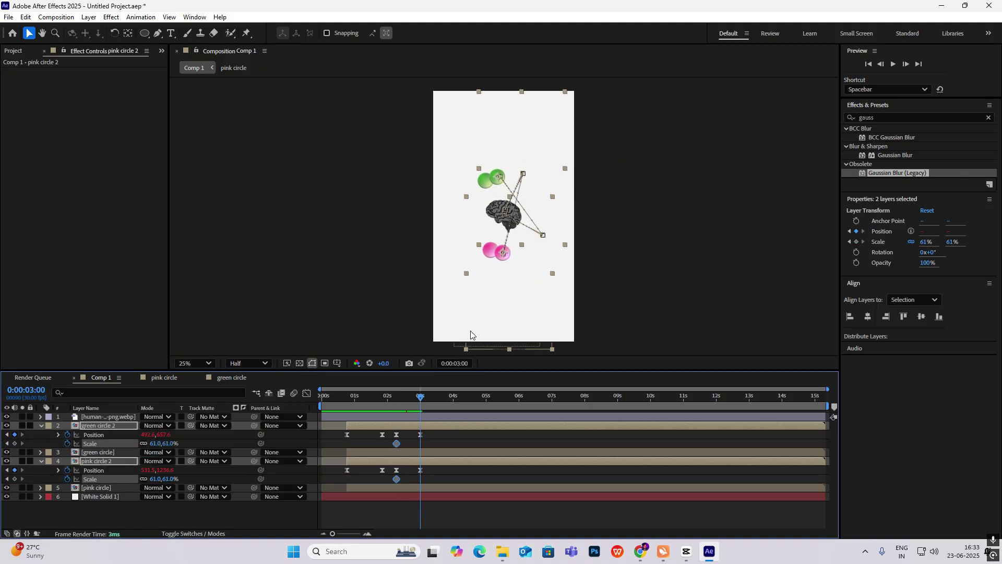
drag(168, 481, 230, 484)
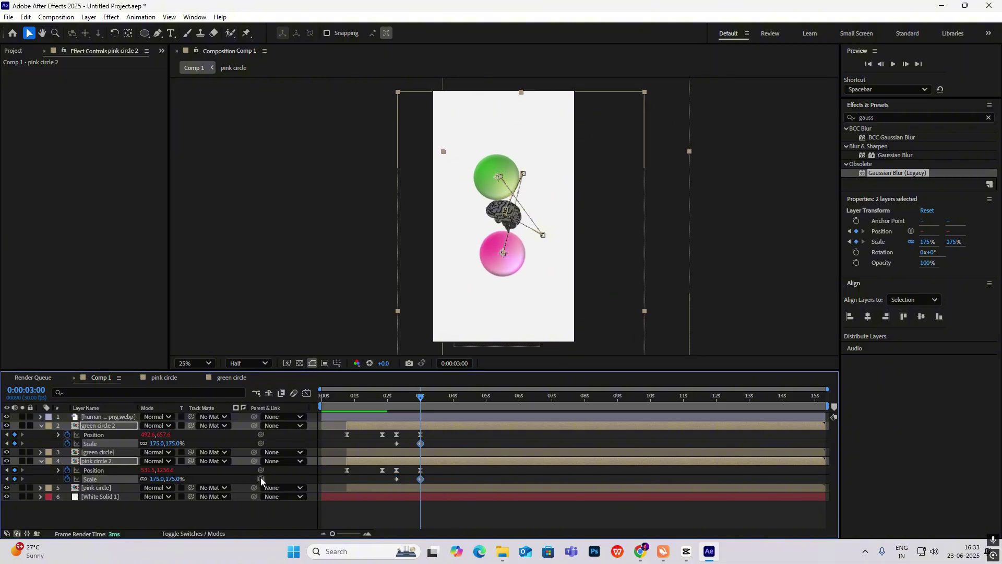
drag(404, 404, 395, 405)
Fade the brain's Opacity from 100% at 2:08 to 0% at 3:00, then preview it.
click(98, 416)
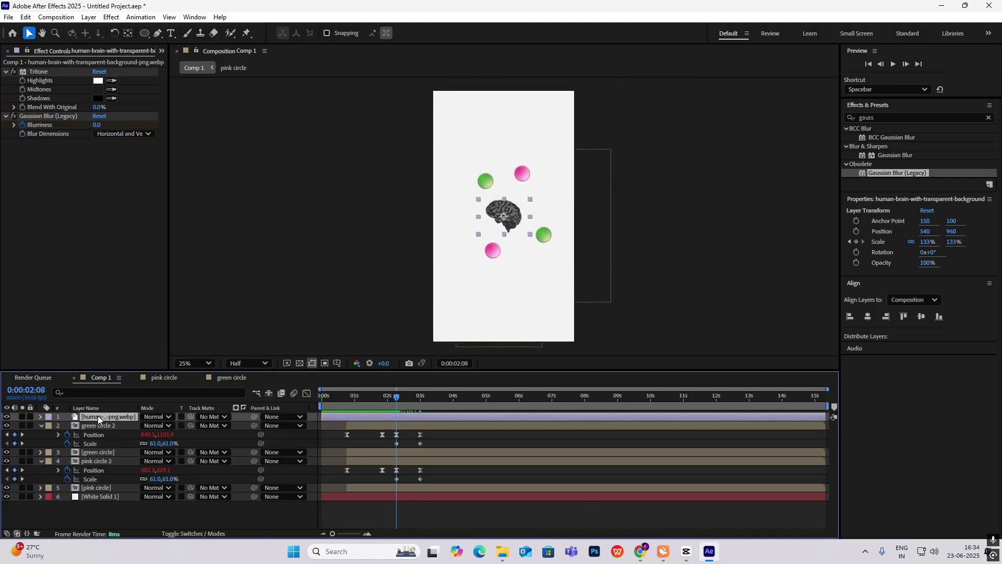
key(t)
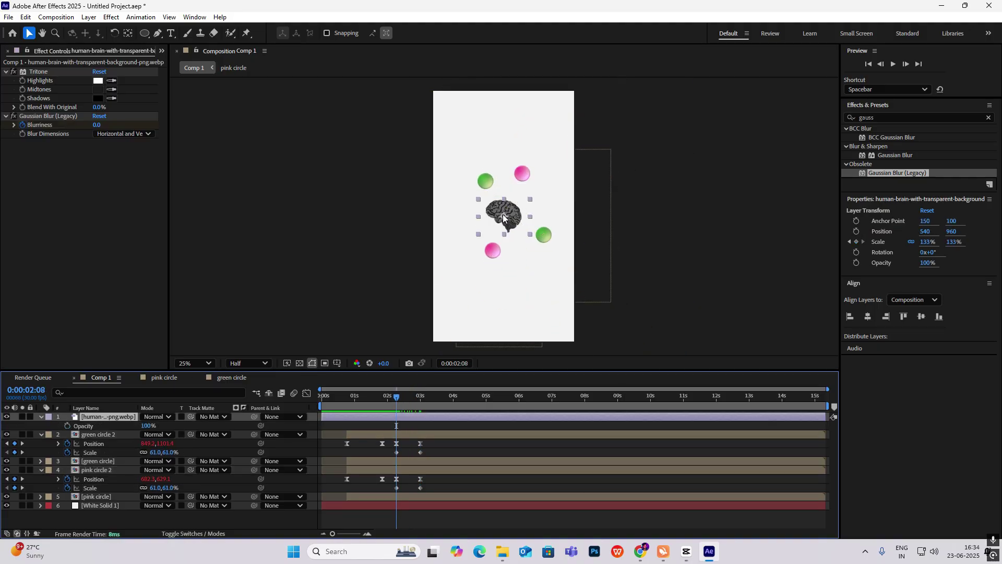
key(alt+shift+t)
drag(395, 401, 420, 401)
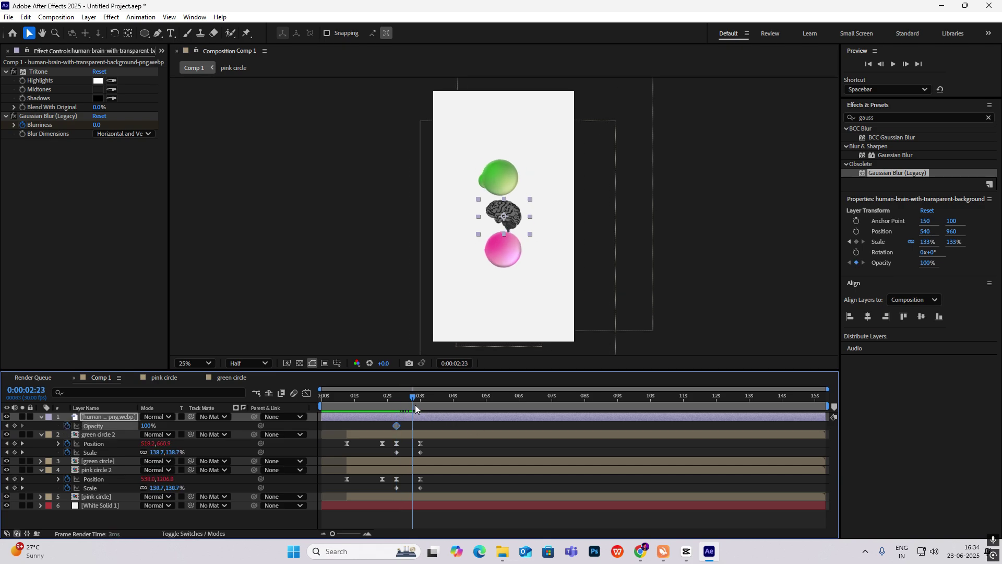
click(149, 427)
text(0)
key(Return)
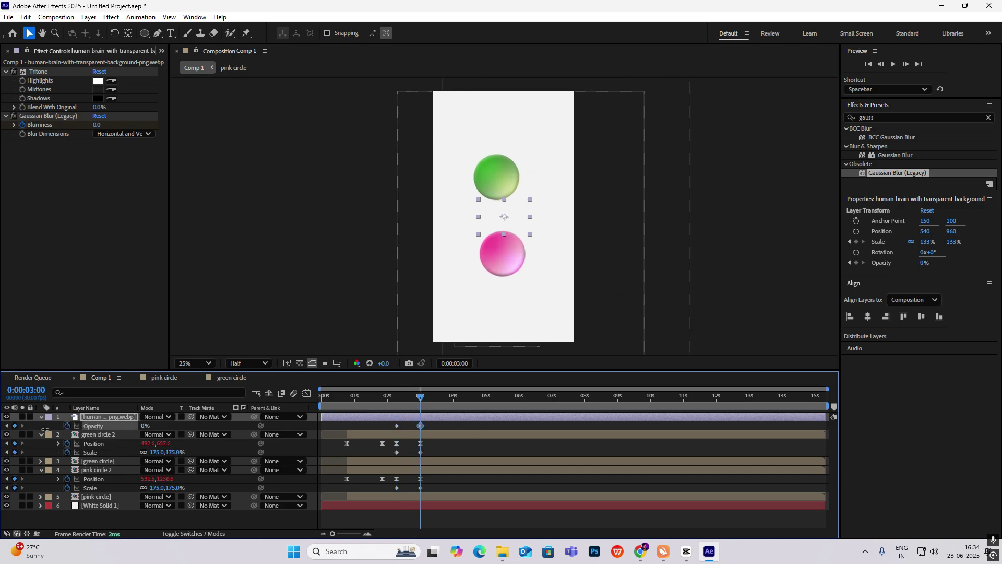
click(306, 393)
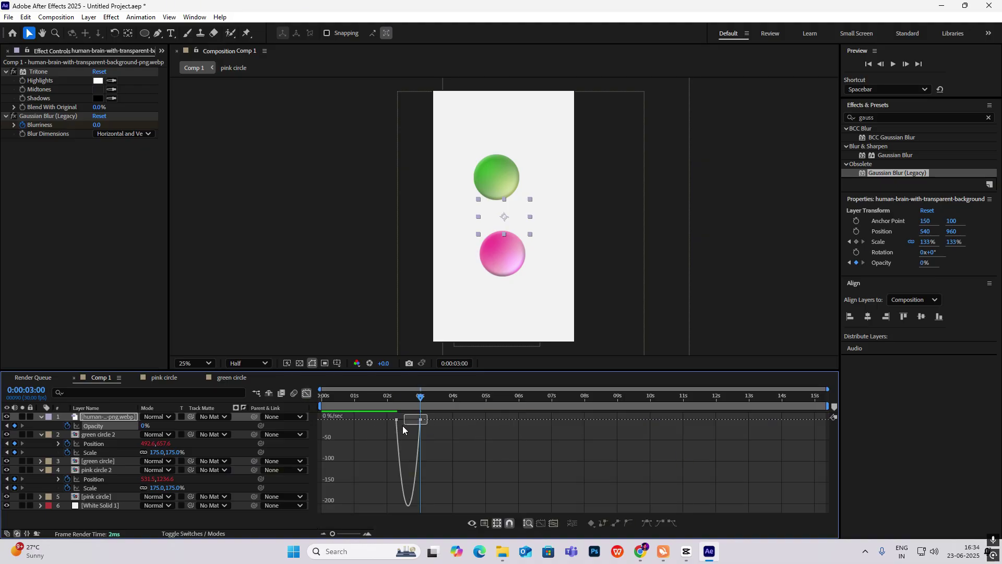
click(306, 393)
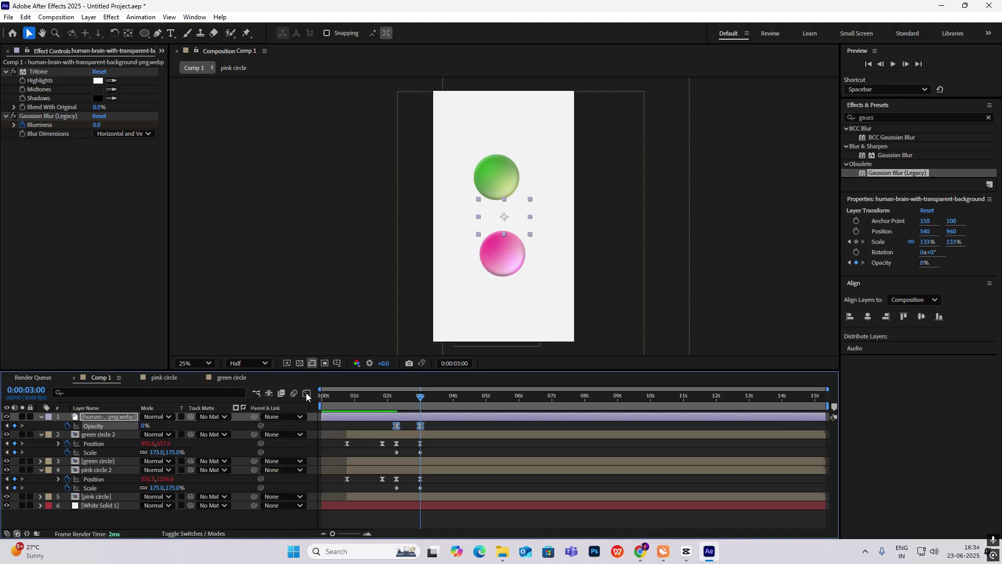
drag(419, 400, 404, 400)
key(space)
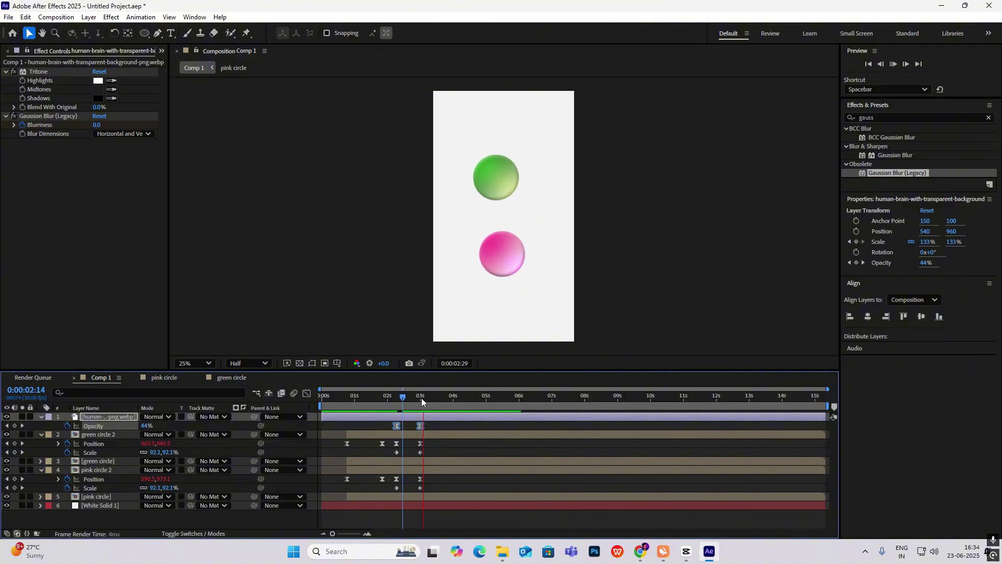
Apply Easy Ease (F9) to both circle copies' Scale keyframes.
drag(430, 449, 383, 459)
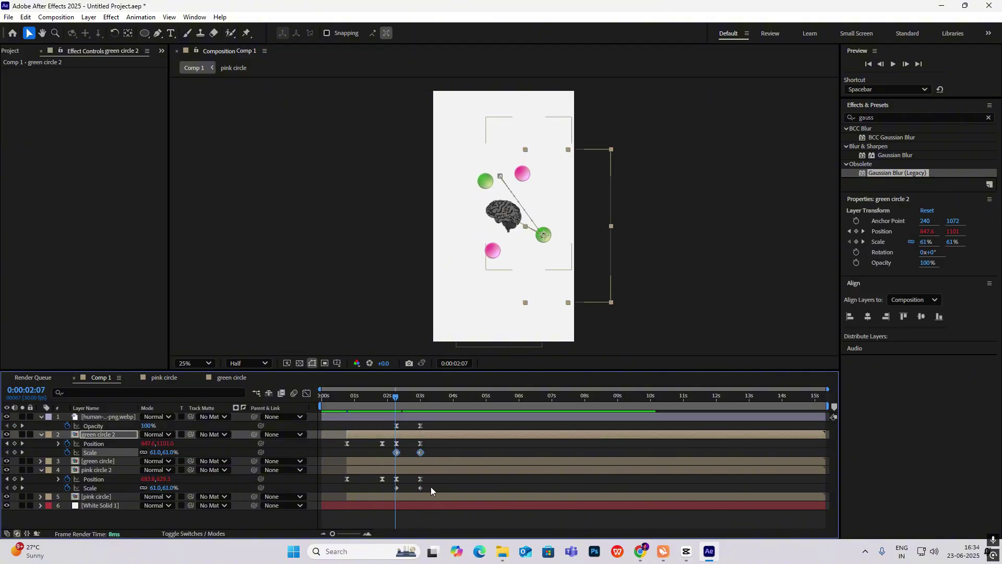
drag(431, 485, 375, 491)
key(F9)
Sharpen the circles' Scale speed curve in the Graph Editor.
click(307, 393)
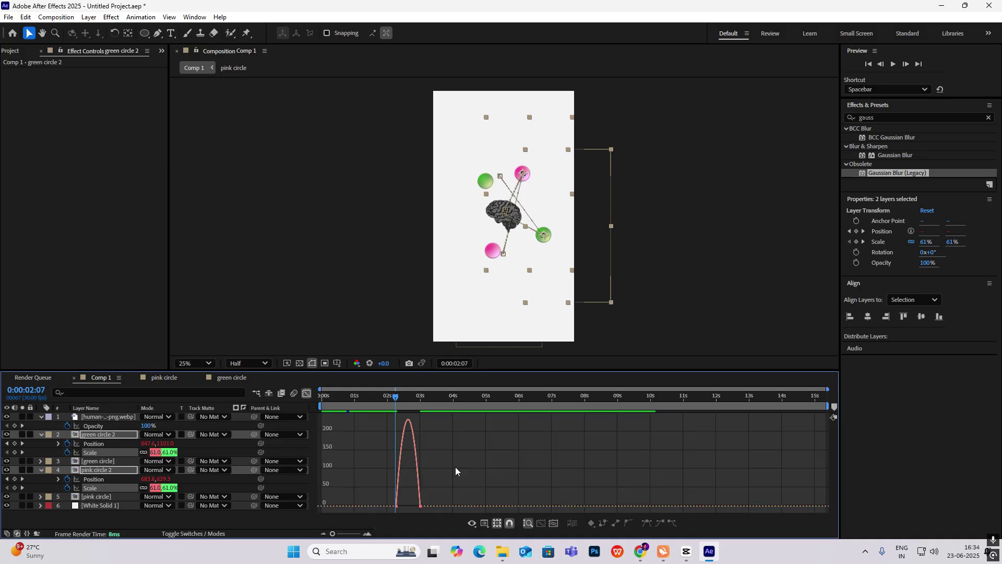
drag(417, 502, 401, 505)
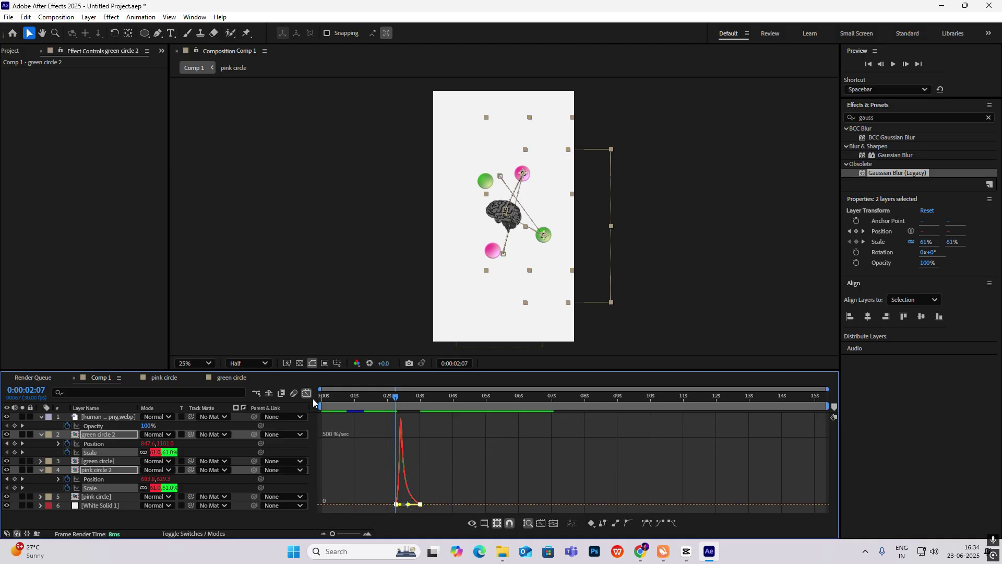
click(307, 394)
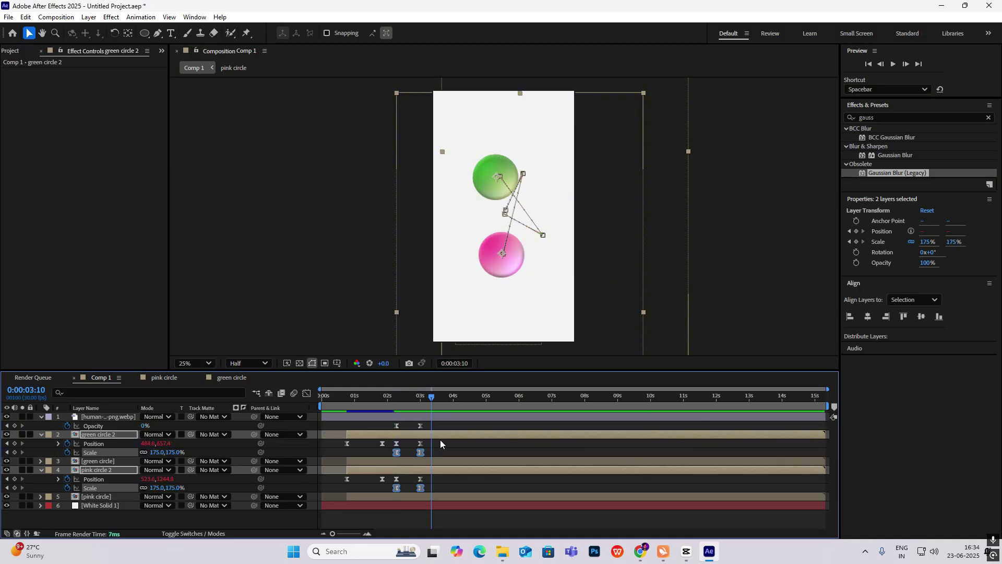
Move the circles' 3-second Scale keyframes to about 3:20, then preview the result.
drag(440, 439, 411, 492)
drag(420, 452, 443, 452)
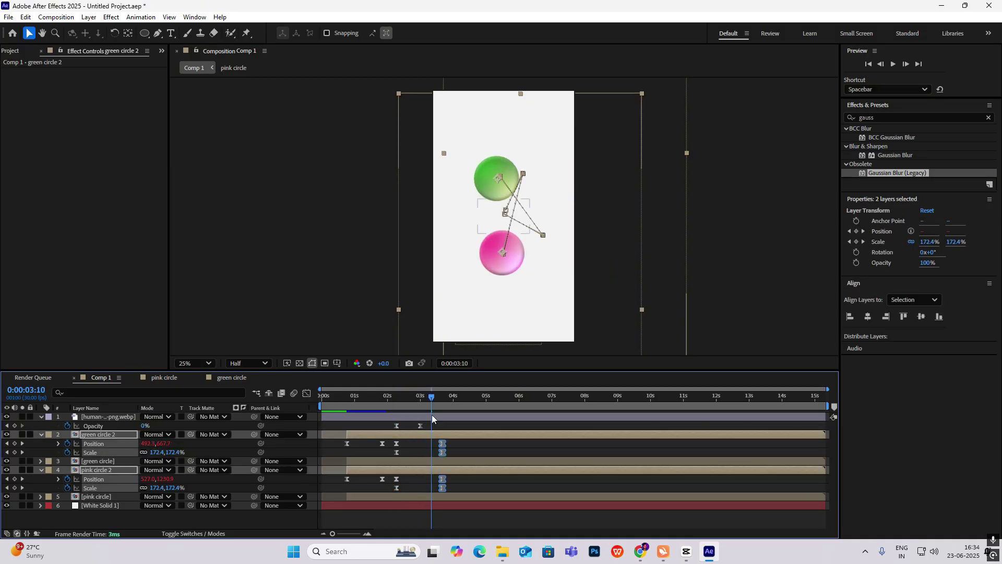
drag(431, 399, 312, 423)
key(space)
key(space)
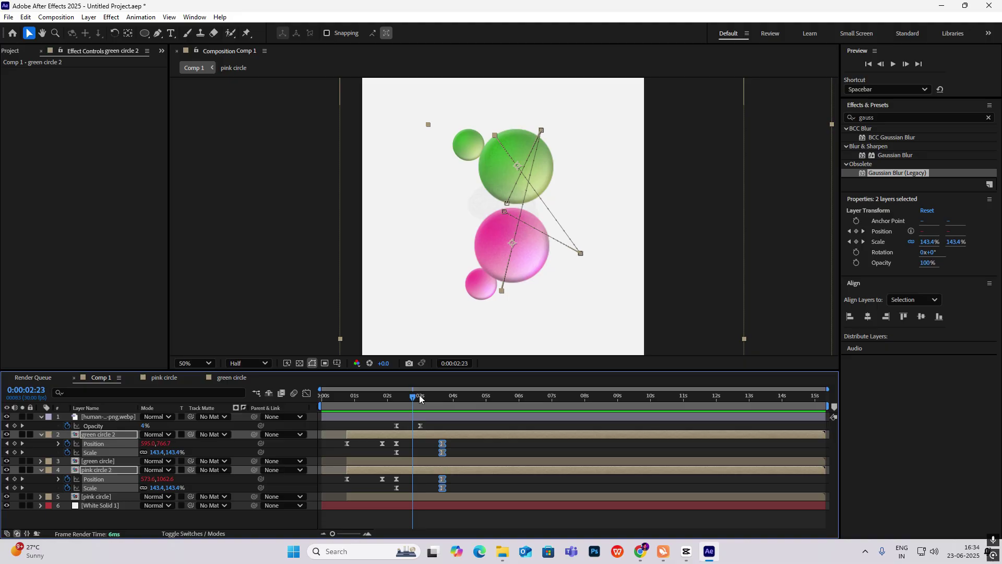
drag(418, 395, 427, 416)
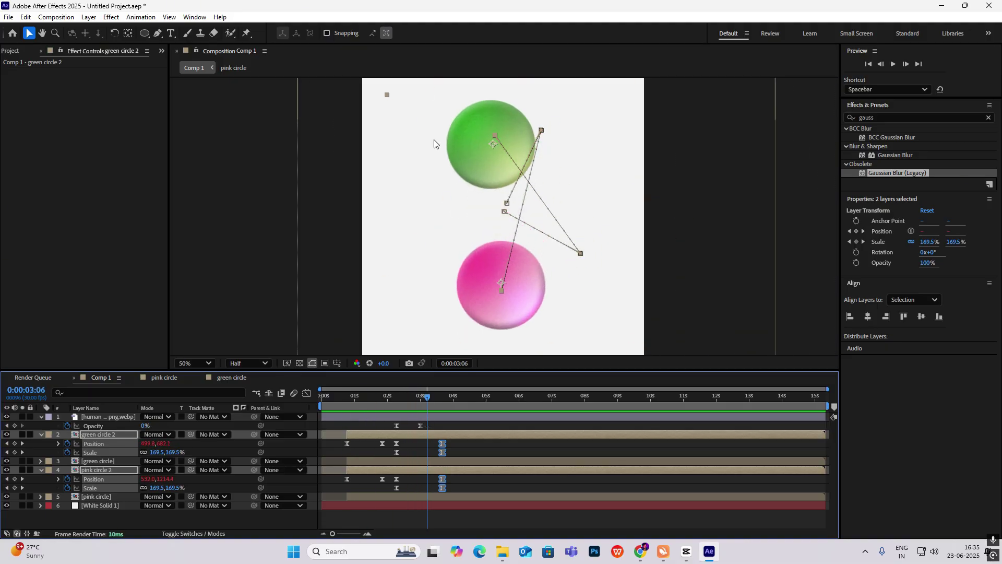
click(41, 470)
click(42, 434)
click(41, 417)
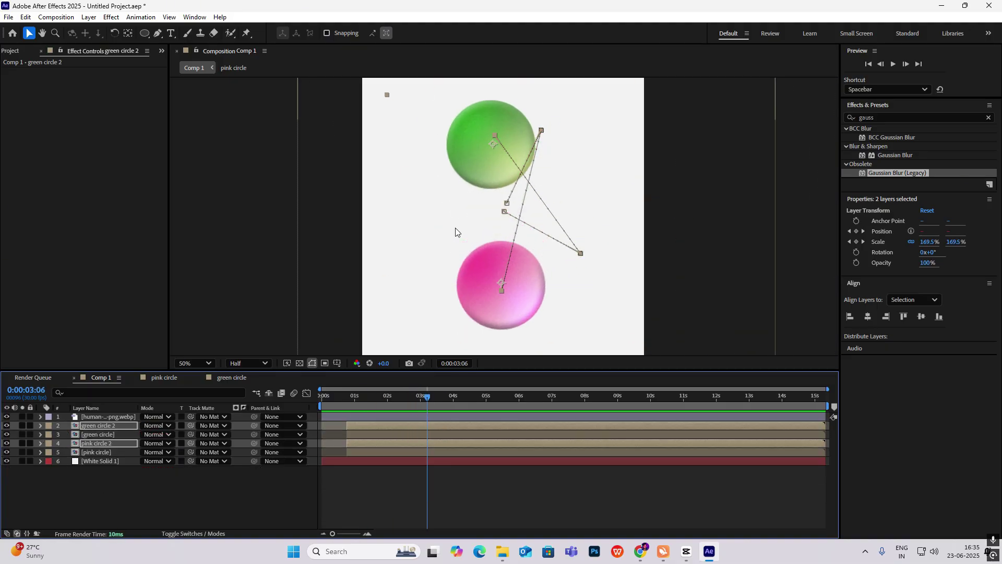
Search the effects for 'displac' and apply Turbulent Displace to the pink circle layer.
key(ctrl+5)
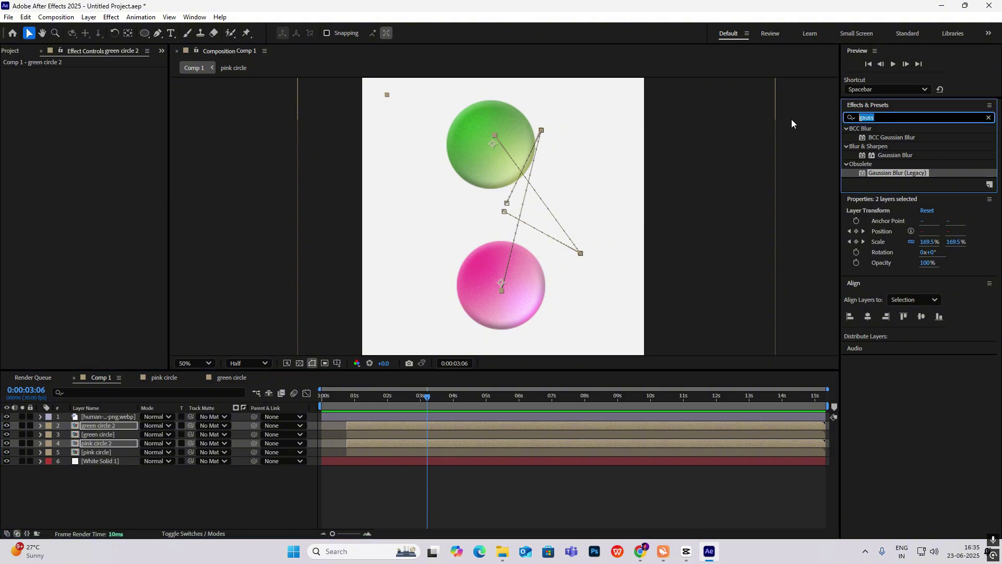
text(displac)
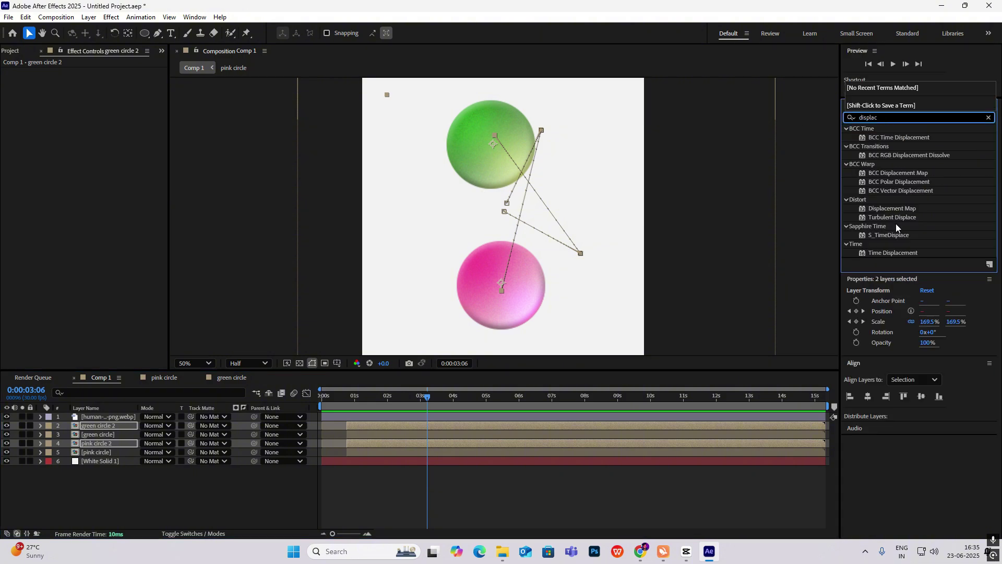
drag(897, 220, 99, 452)
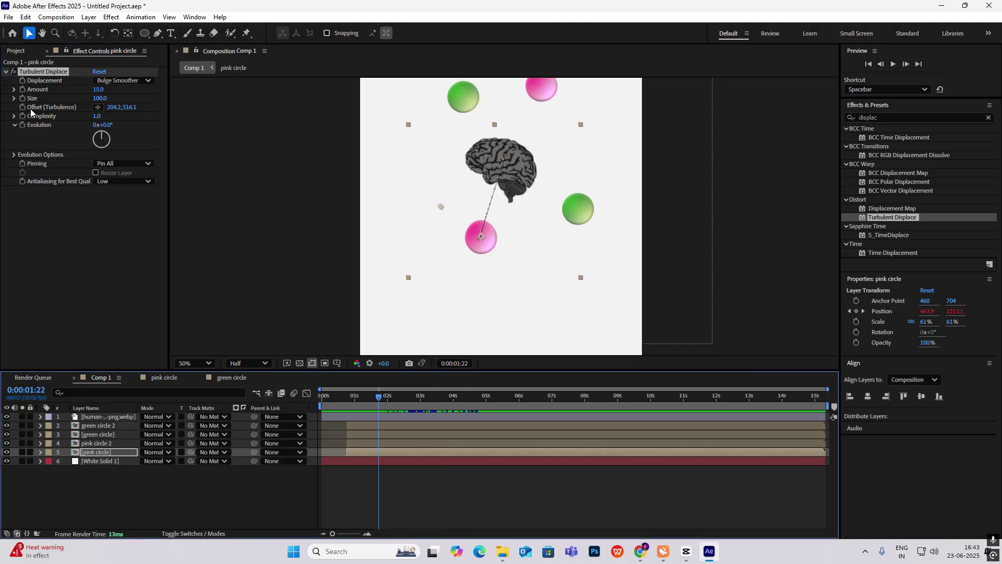
Drag the Turbulent Displace offset crosshair onto the pink circle and add an Offset expression.
drag(380, 403, 354, 409)
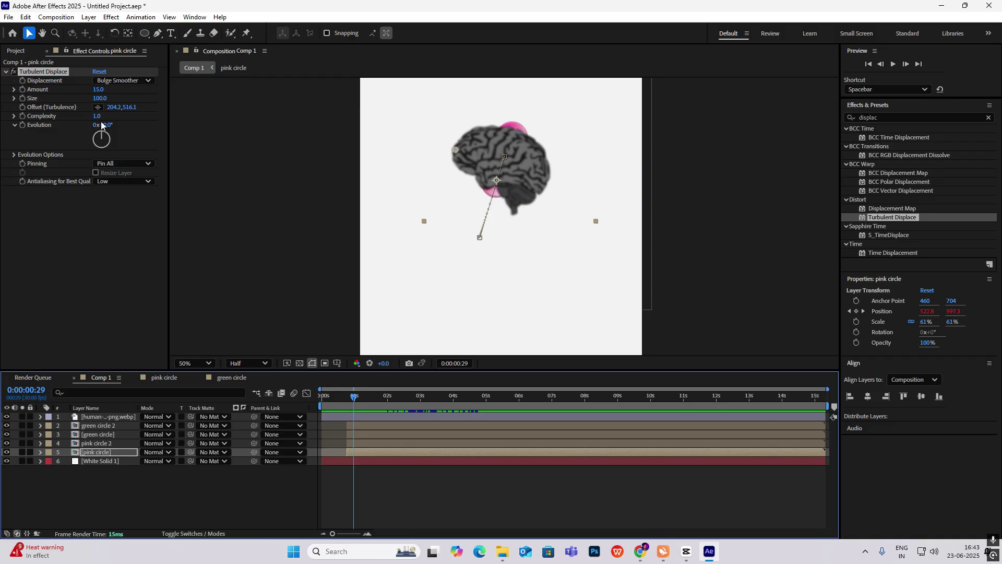
click(21, 111)
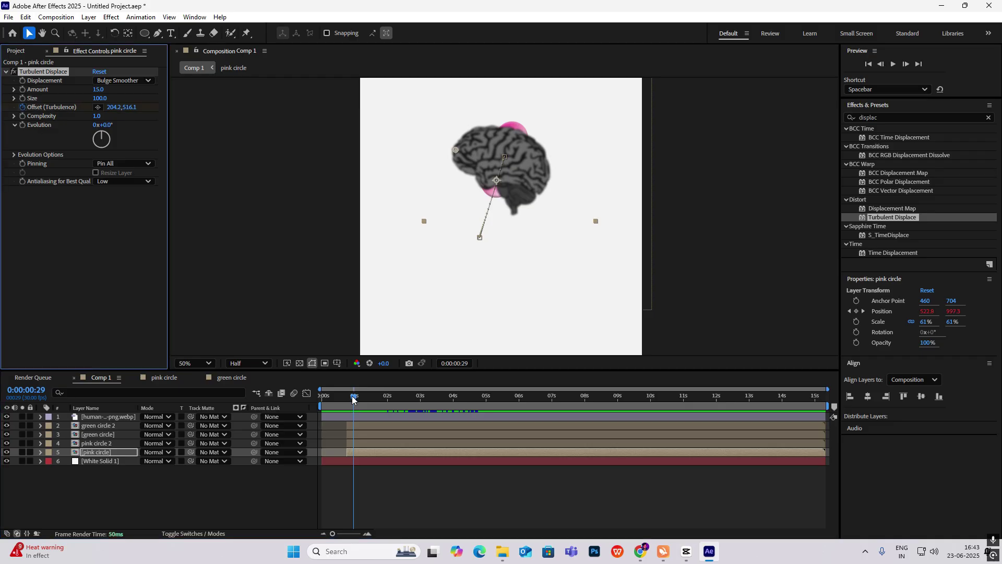
drag(353, 399, 390, 415)
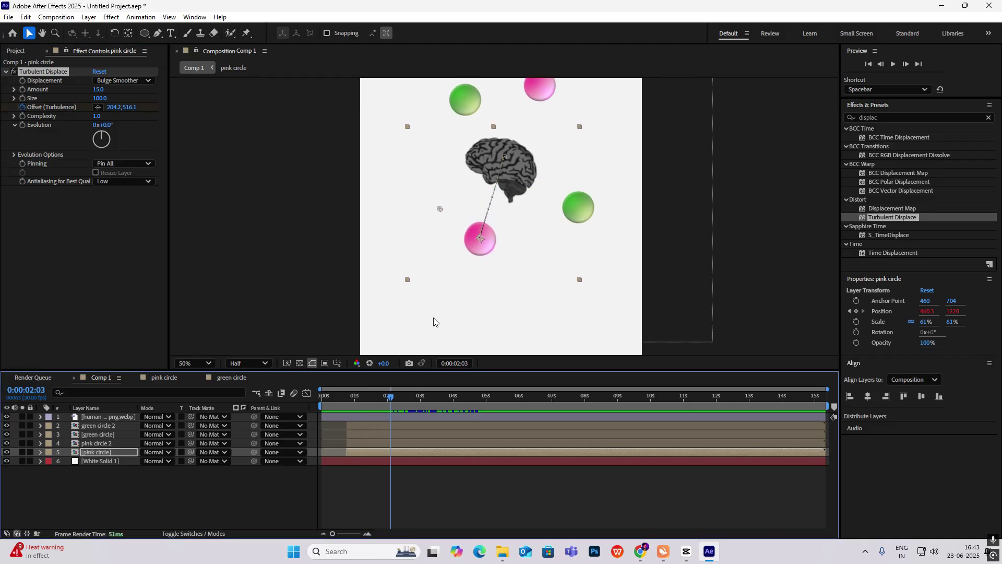
drag(440, 209, 551, 285)
mouse_move(392, 399)
mouse_down()
mouse_move(364, 405)
mouse_move(413, 421)
mouse_move(352, 417)
mouse_move(418, 432)
mouse_move(361, 404)
mouse_move(448, 418)
mouse_move(382, 417)
mouse_move(399, 417)
mouse_up()
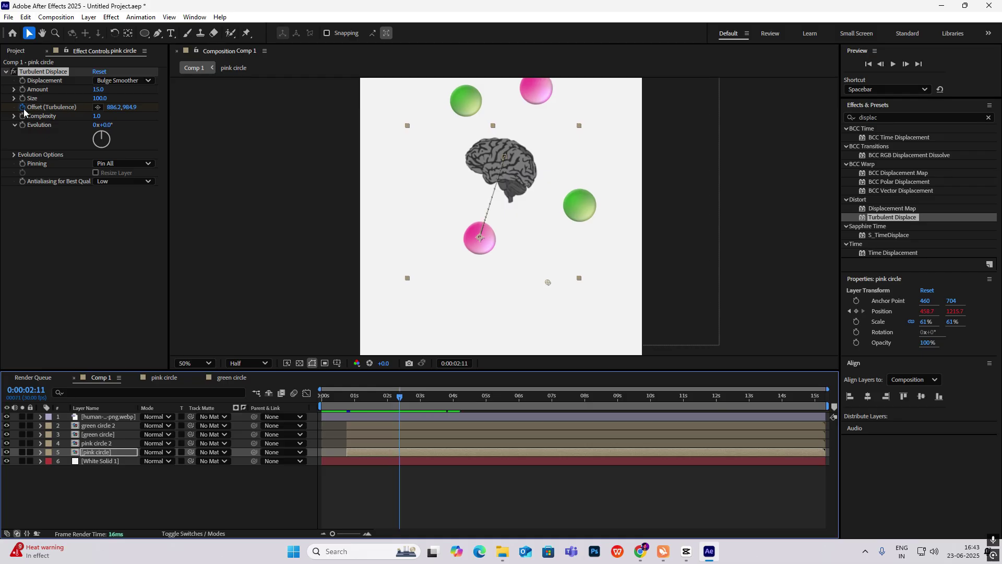
alt+click(22, 107)
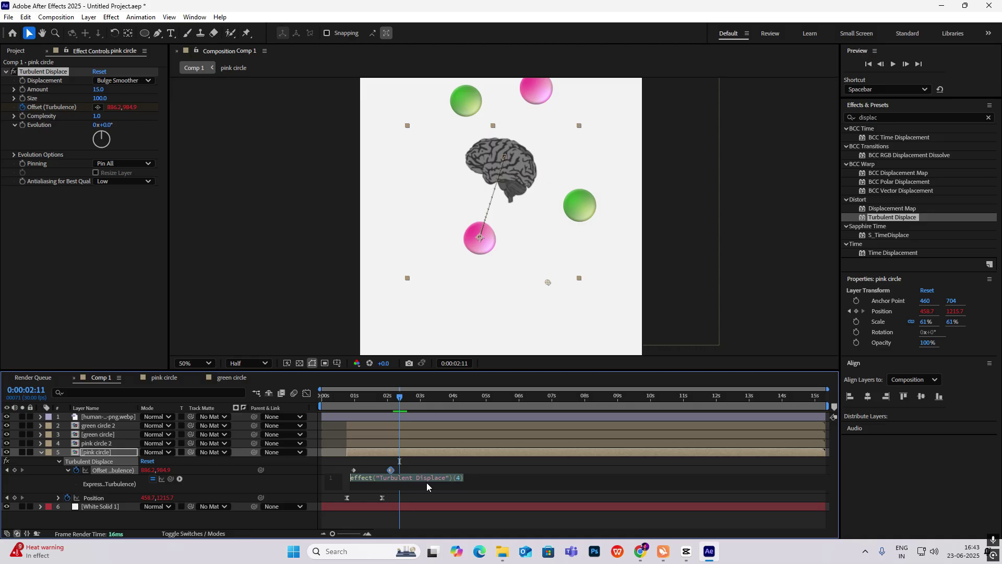
Paste [time*100,time*100] as the turbulence Offset expression and scrub to check the wobble.
text([time*100,time*100])
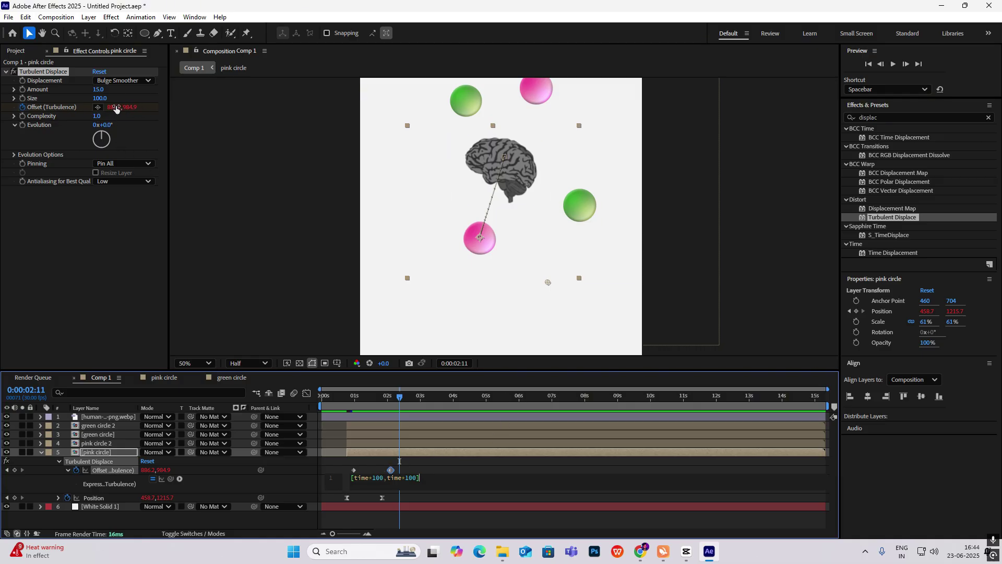
drag(402, 397, 415, 418)
key(Home)
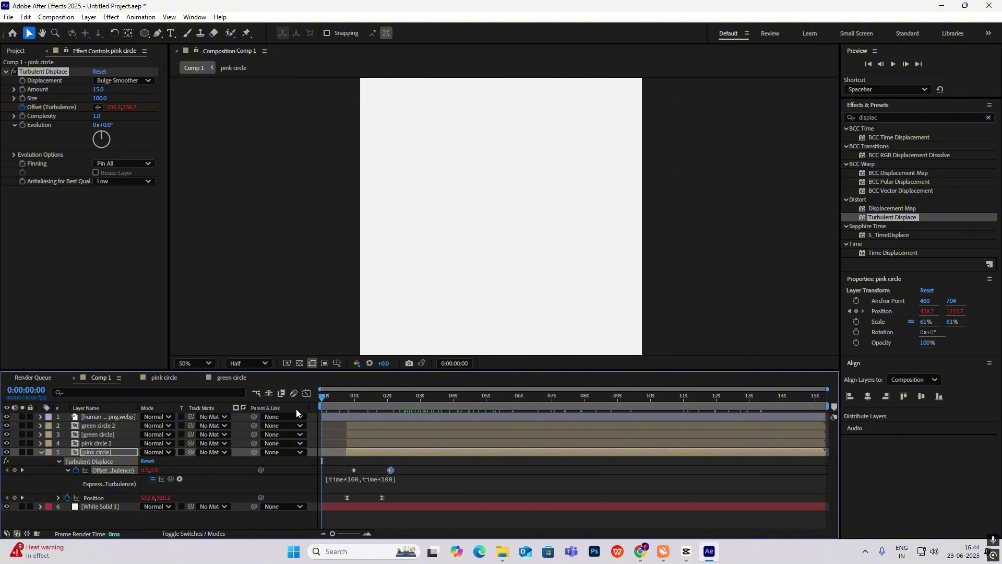
key(space)
scroll(516, 261, down, 2)
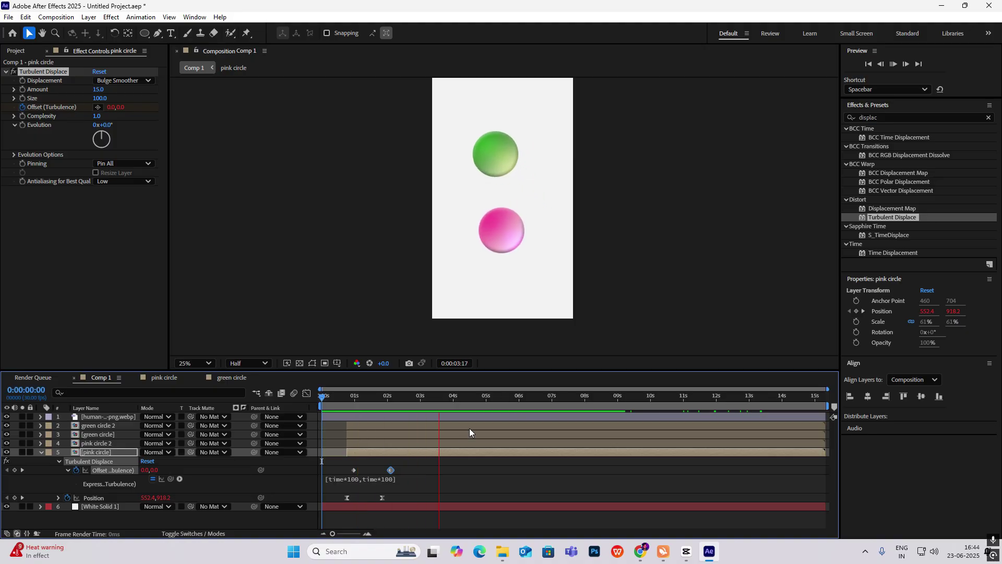
key(space)
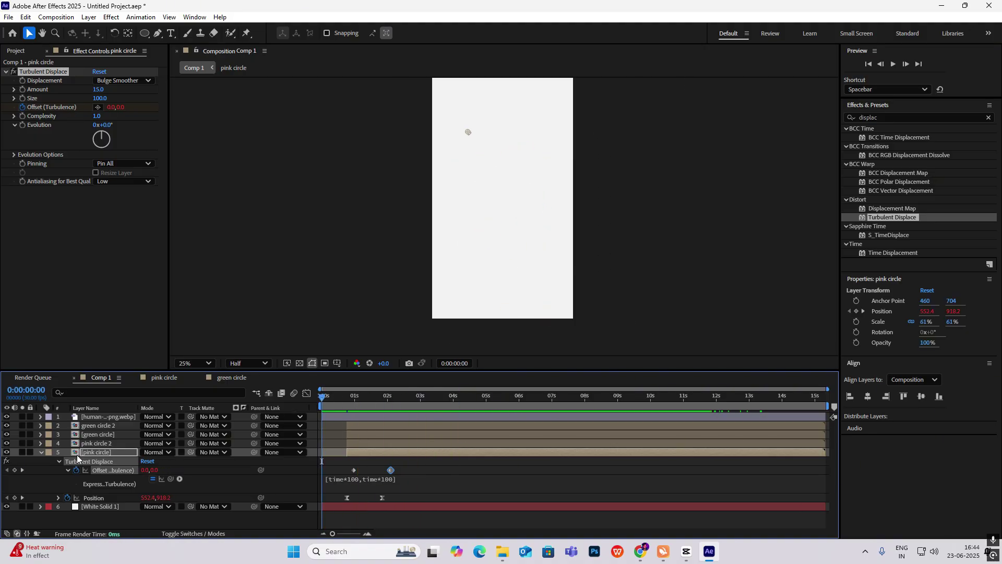
click(41, 452)
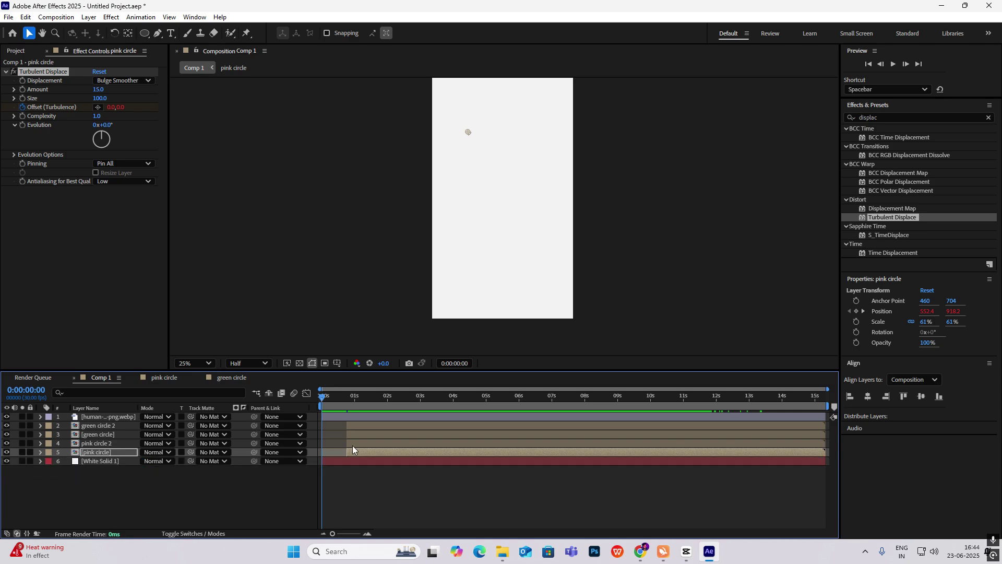
drag(360, 398, 408, 417)
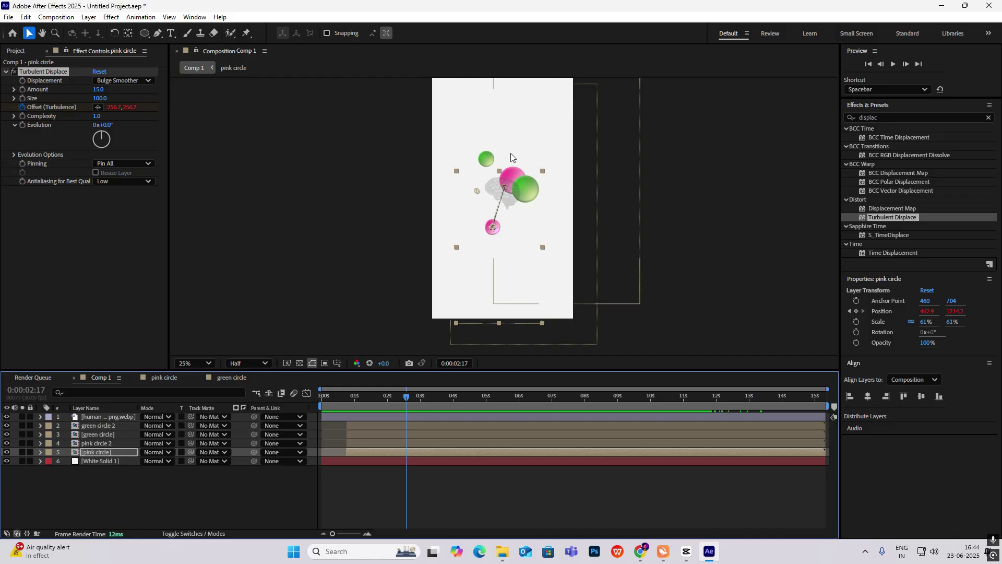
click(524, 186)
key(space)
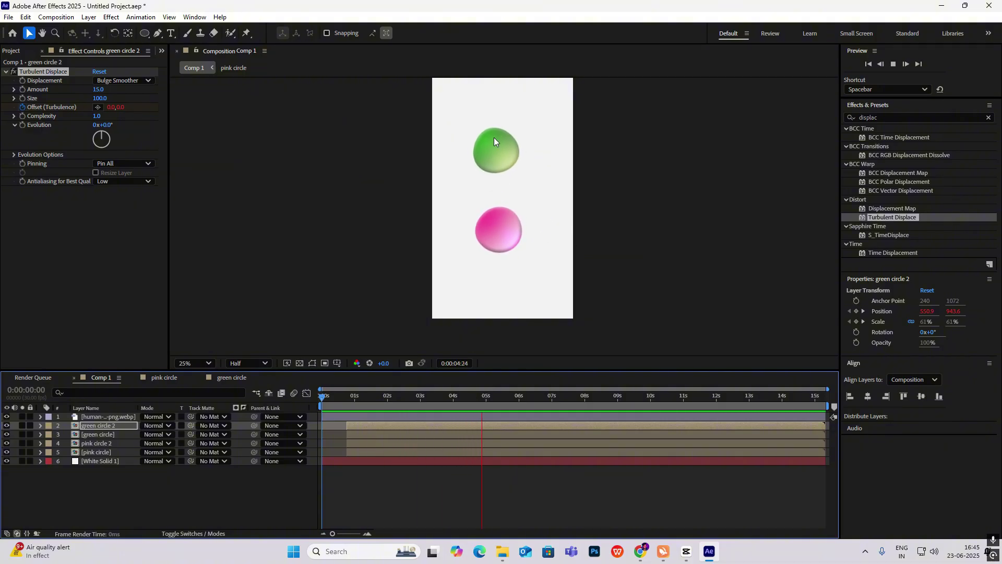
key(space)
drag(499, 400, 519, 421)
click(685, 556)
click(686, 554)
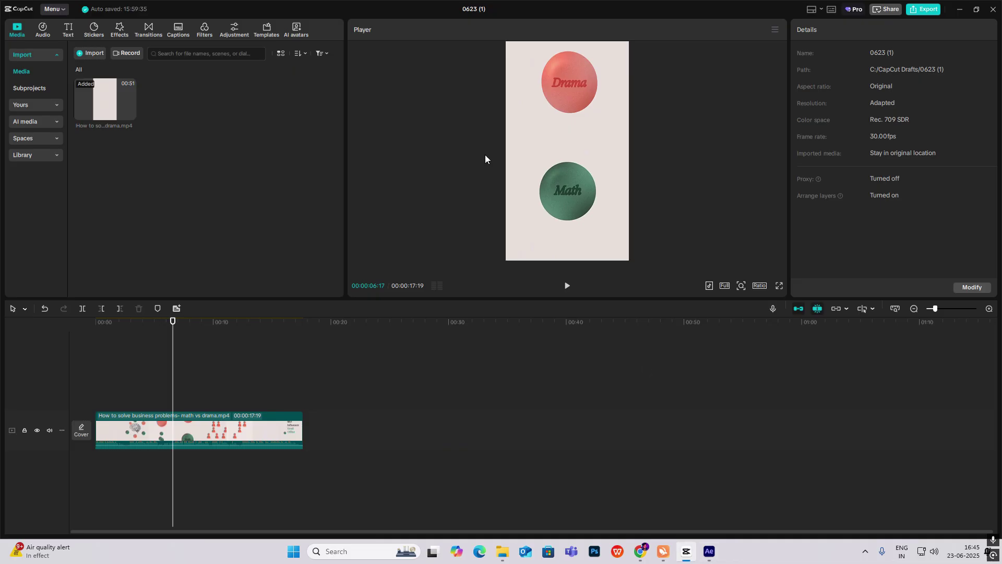
drag(173, 397, 195, 406)
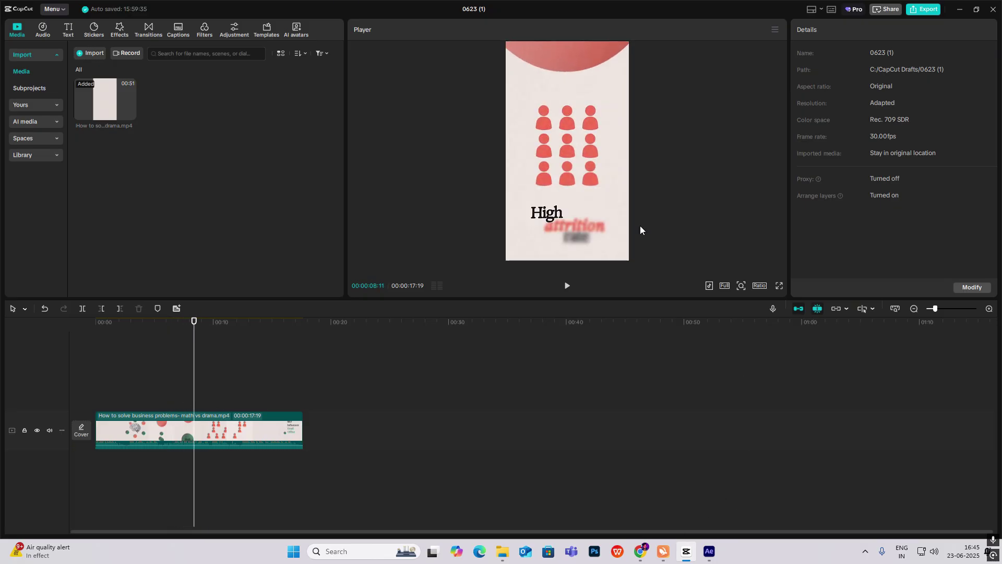
click(690, 549)
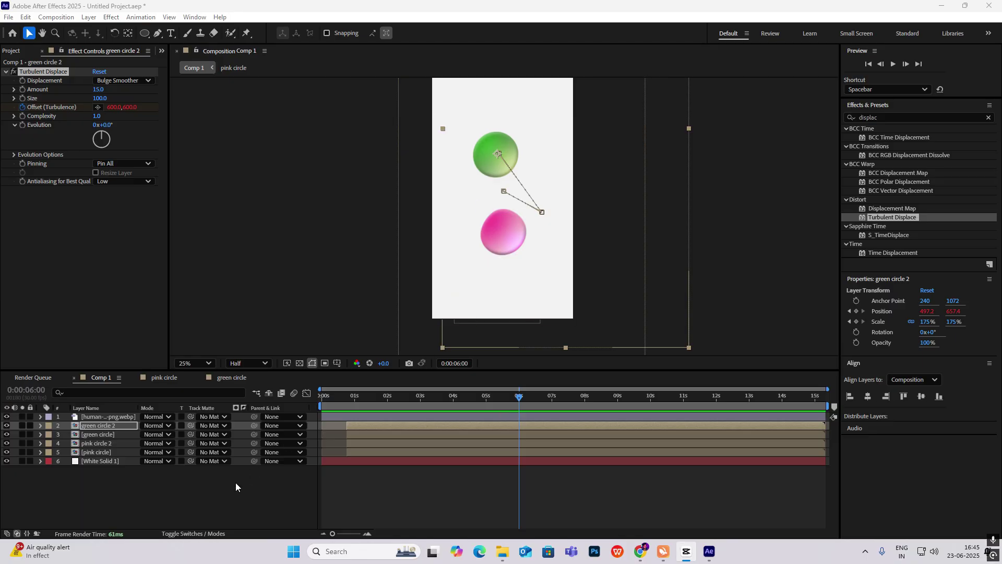
Add a 'Drama' text layer across the upper green bubble.
right_click(126, 504)
mouse_move(183, 373)
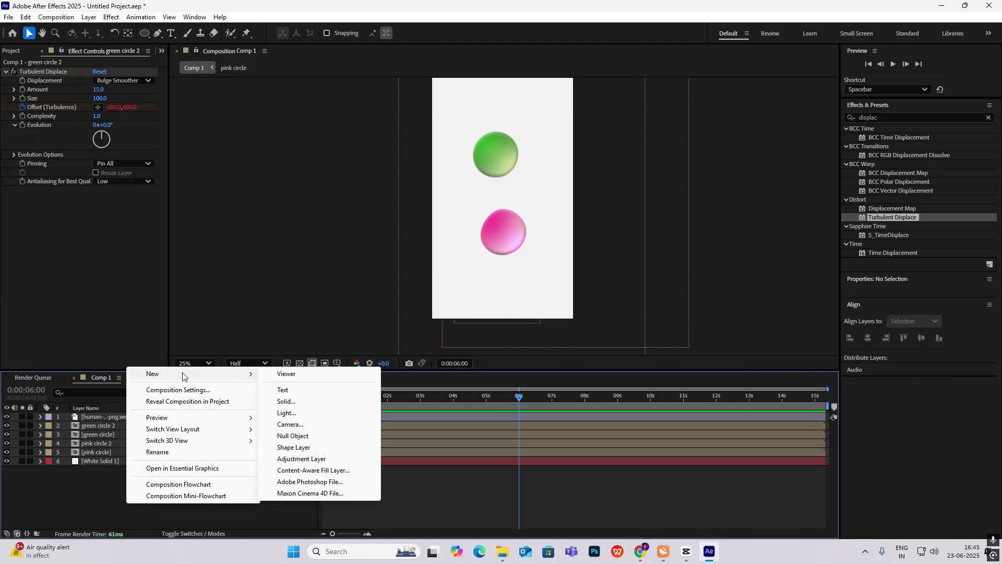
click(300, 390)
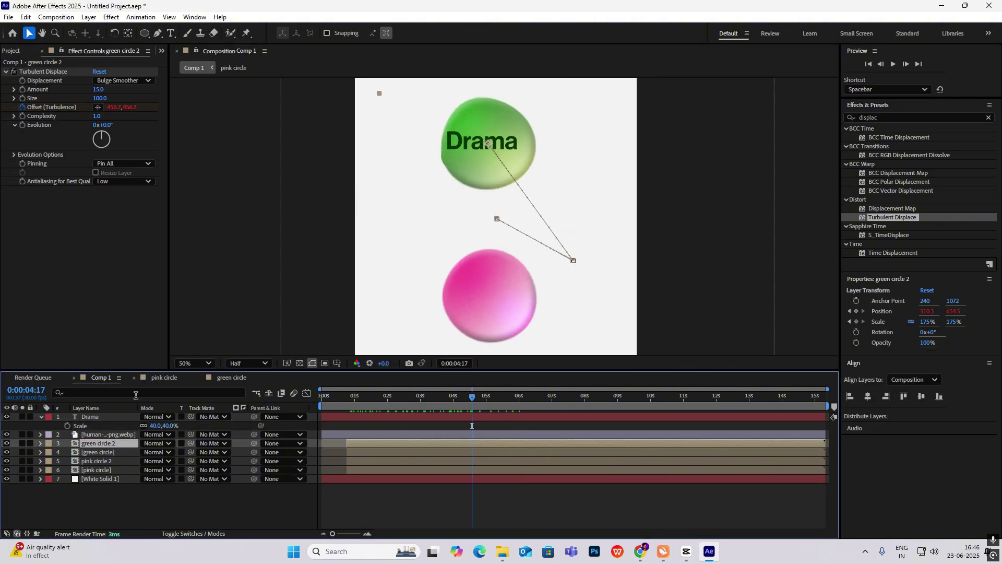
click(41, 416)
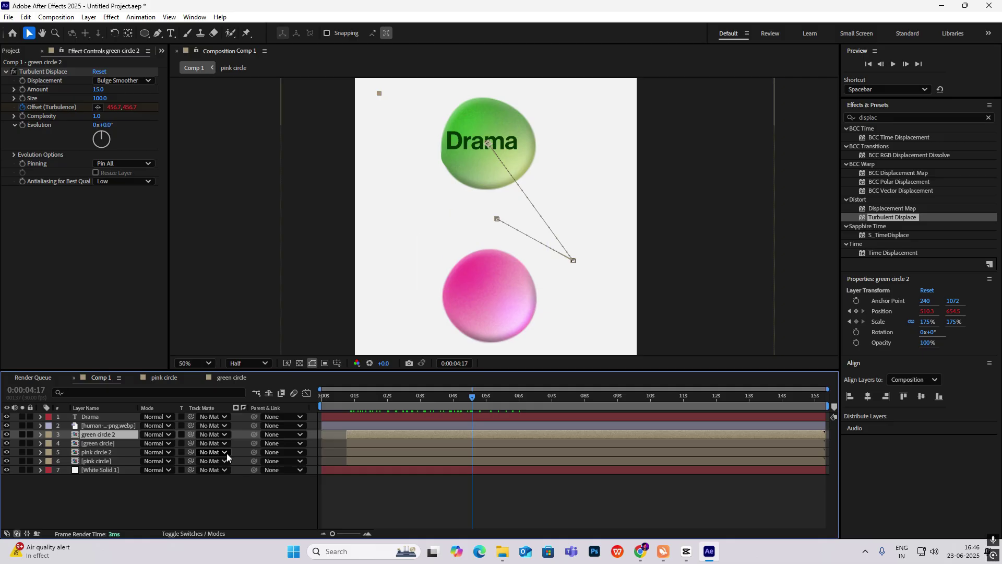
click(134, 417)
Parent the Drama text to green circle 2 and confirm it follows the bubble against the reference.
drag(255, 416, 120, 433)
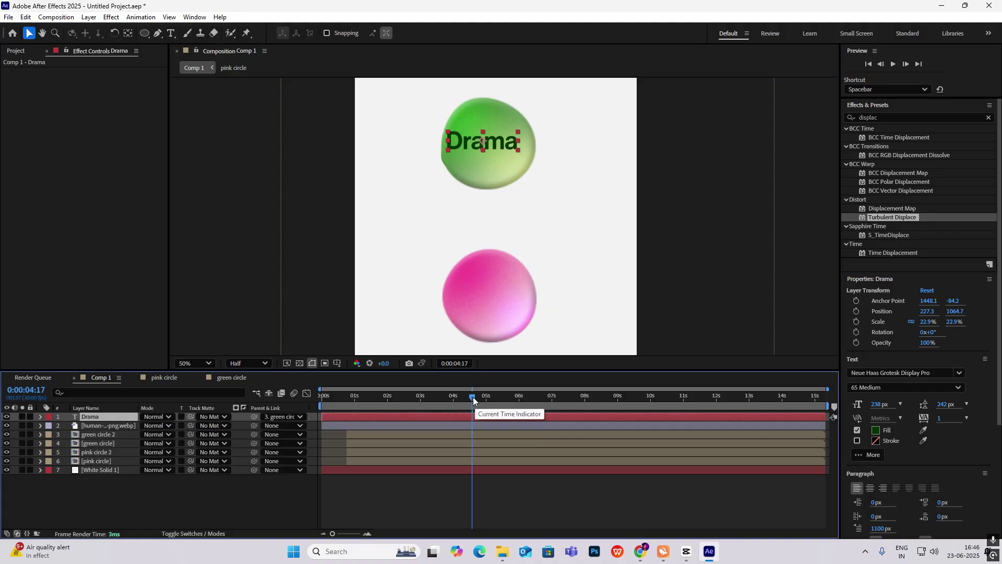
drag(473, 396, 439, 429)
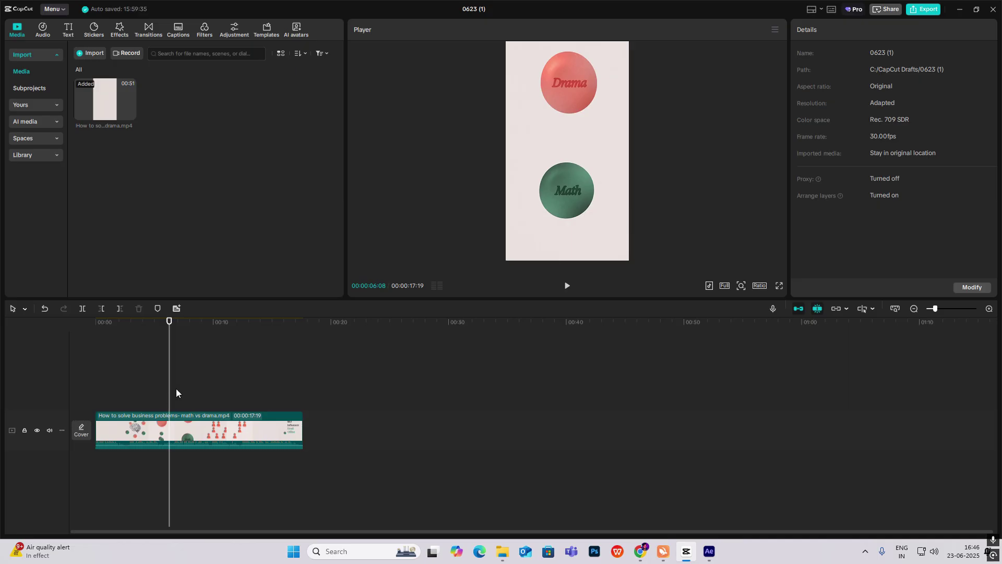
mouse_move(179, 392)
mouse_down()
mouse_move(139, 398)
mouse_move(173, 398)
mouse_up()
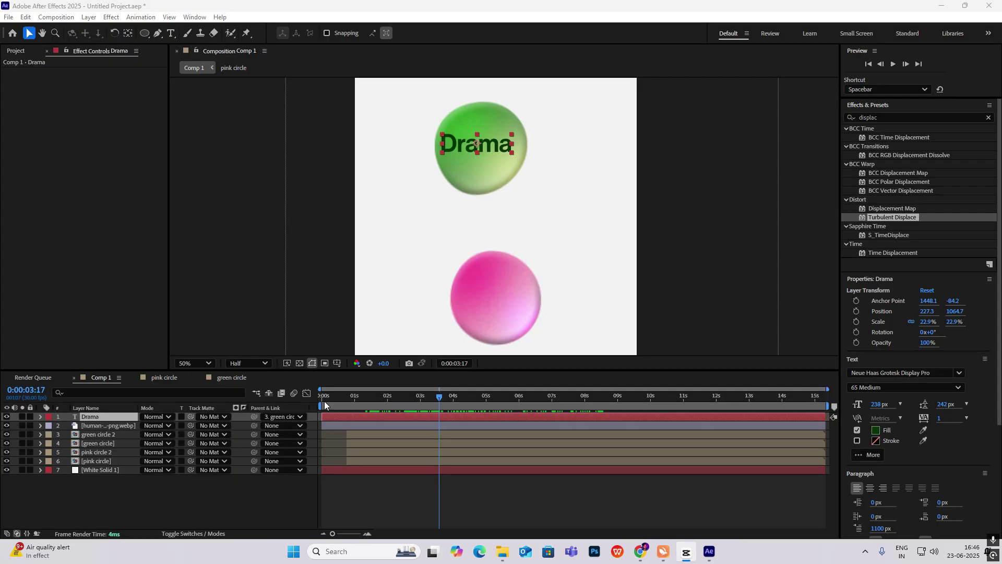
Key the Drama text's Opacity from 1% at about 2:25 to 100% at 3:23.
drag(439, 399, 415, 412)
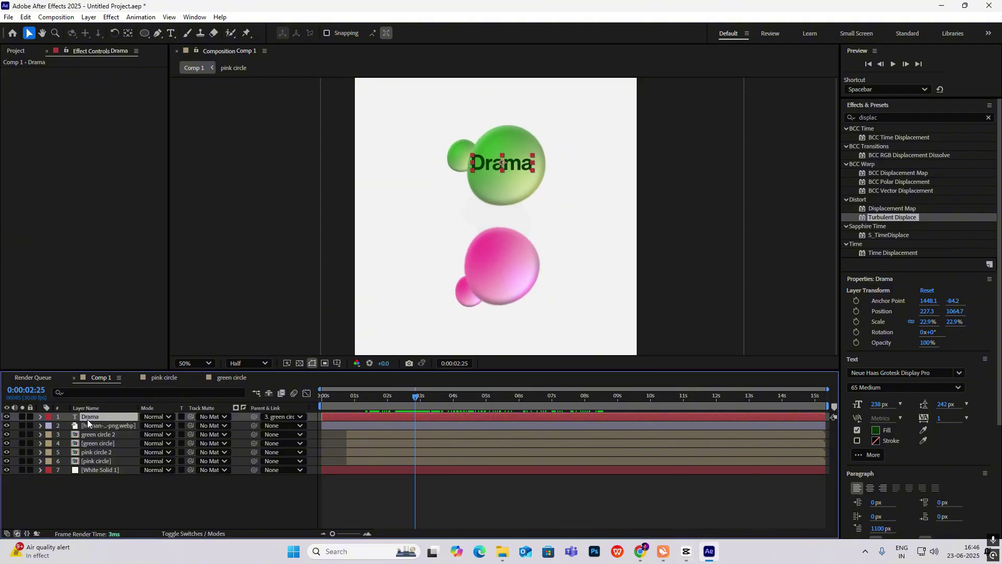
key(alt+shift+t)
drag(421, 400, 380, 437)
click(7, 426)
click(200, 426)
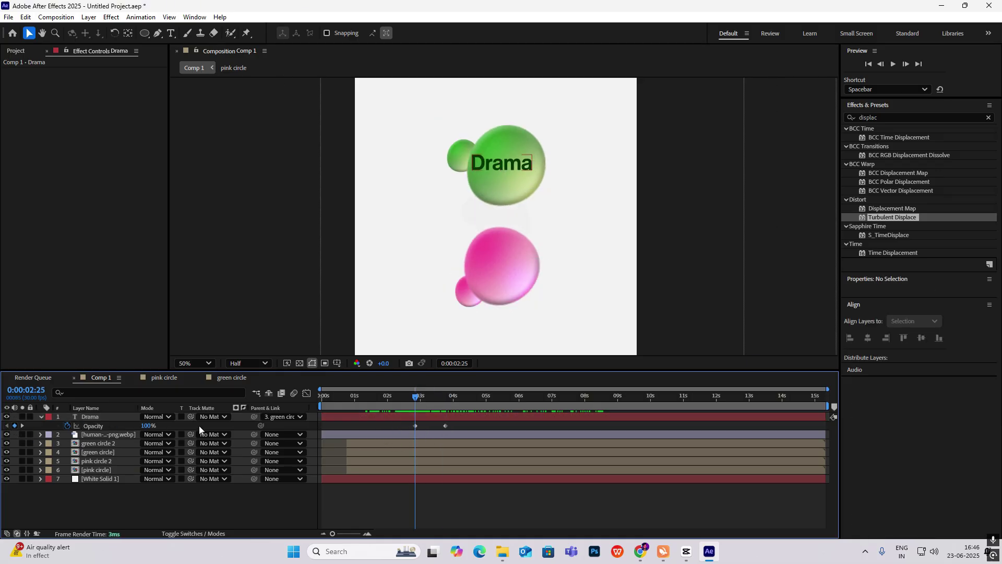
drag(146, 425, 95, 426)
drag(461, 422, 367, 440)
Preview the Drama fade-in and duplicate the Drama text to make the Math label.
mouse_move(421, 401)
mouse_down()
mouse_move(442, 405)
mouse_move(404, 403)
mouse_move(440, 402)
mouse_up()
key(space)
click(453, 405)
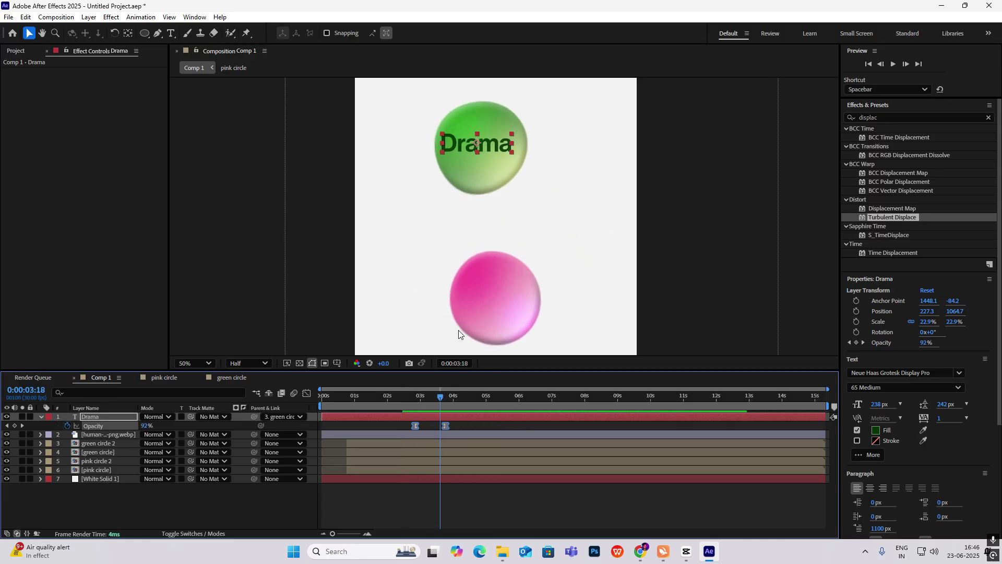
key(ctrl+d)
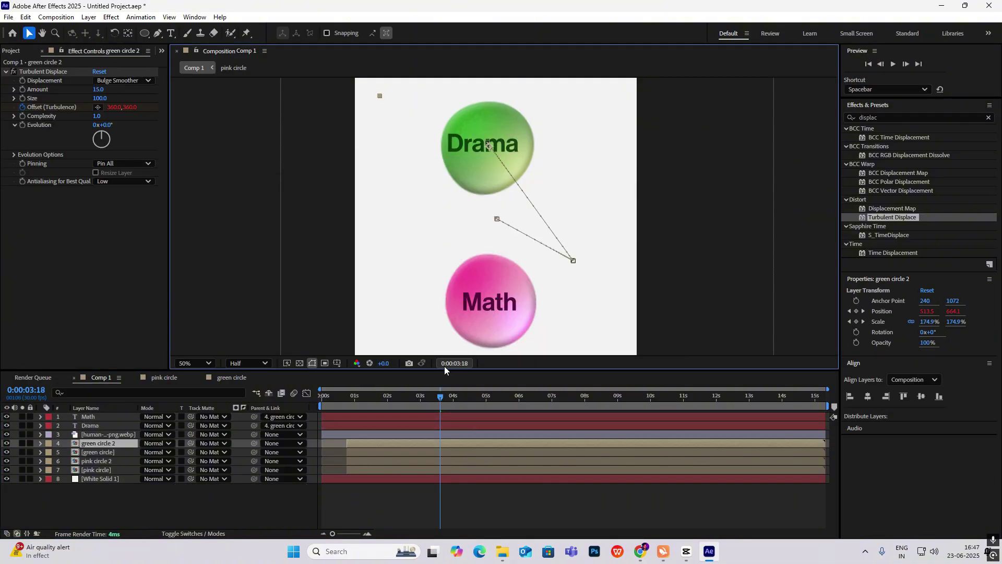
key(space)
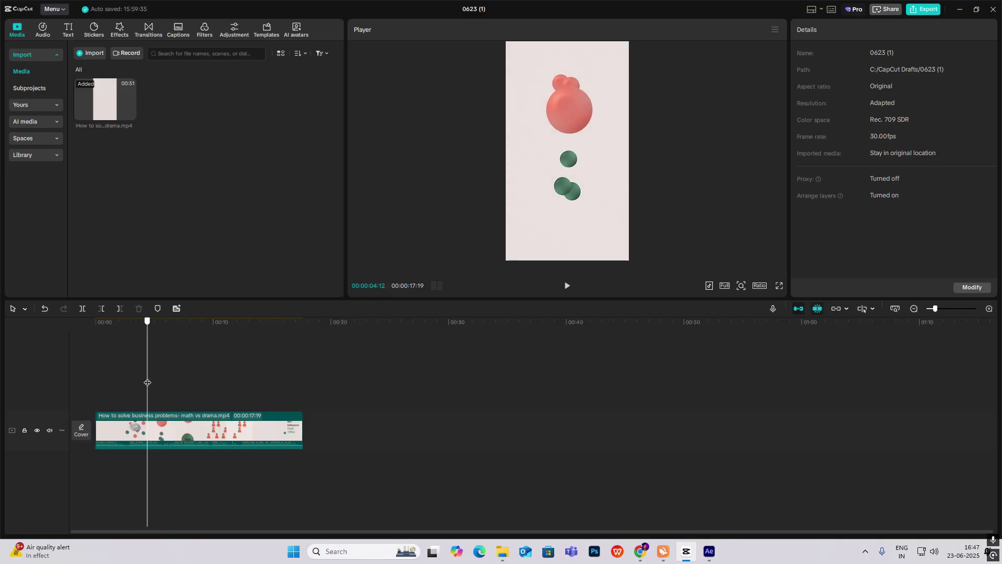
Scrub the CapCut reference past the Drama and Math bubbles to the people icons, then return to After Effects.
drag(147, 383, 171, 389)
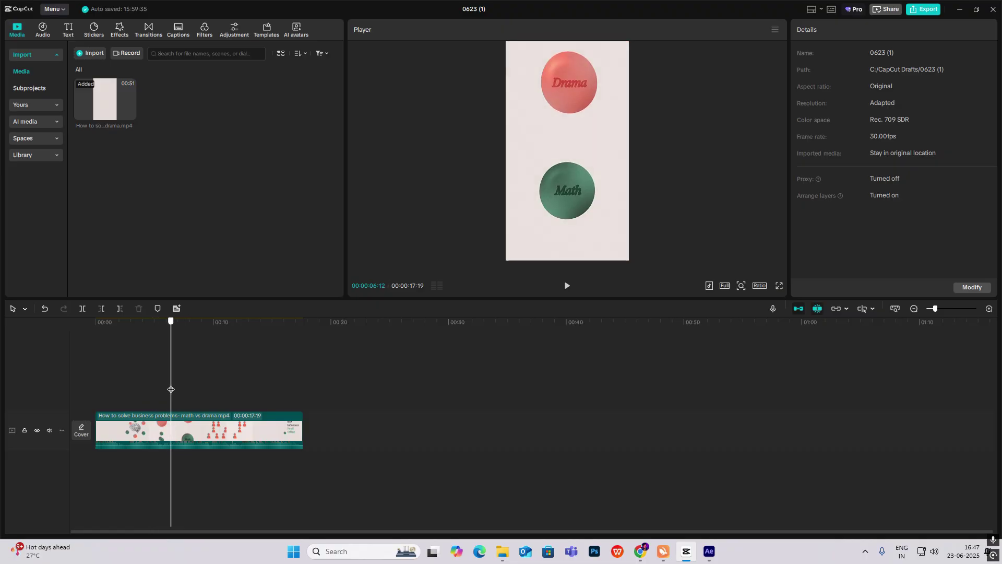
drag(172, 347, 188, 386)
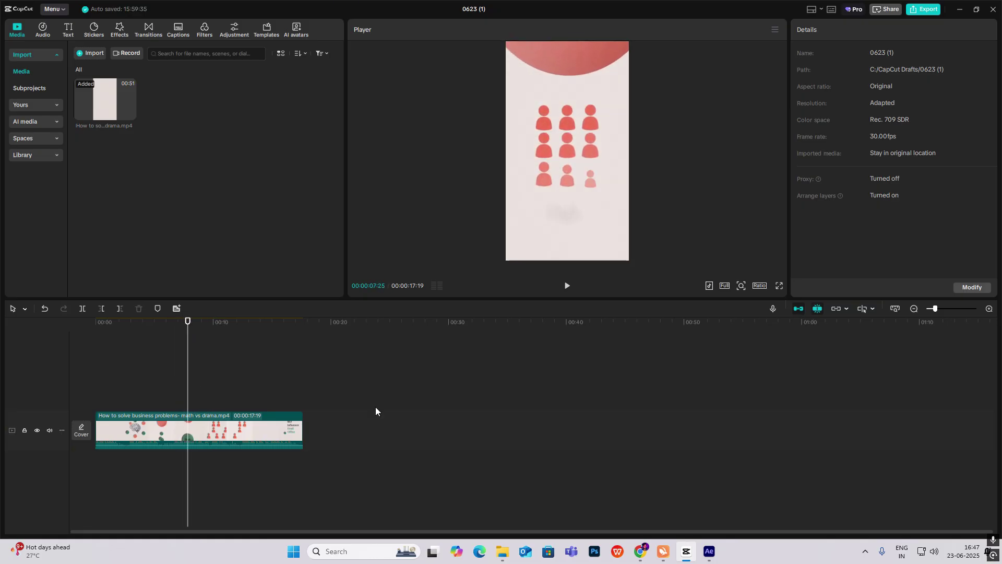
click(681, 550)
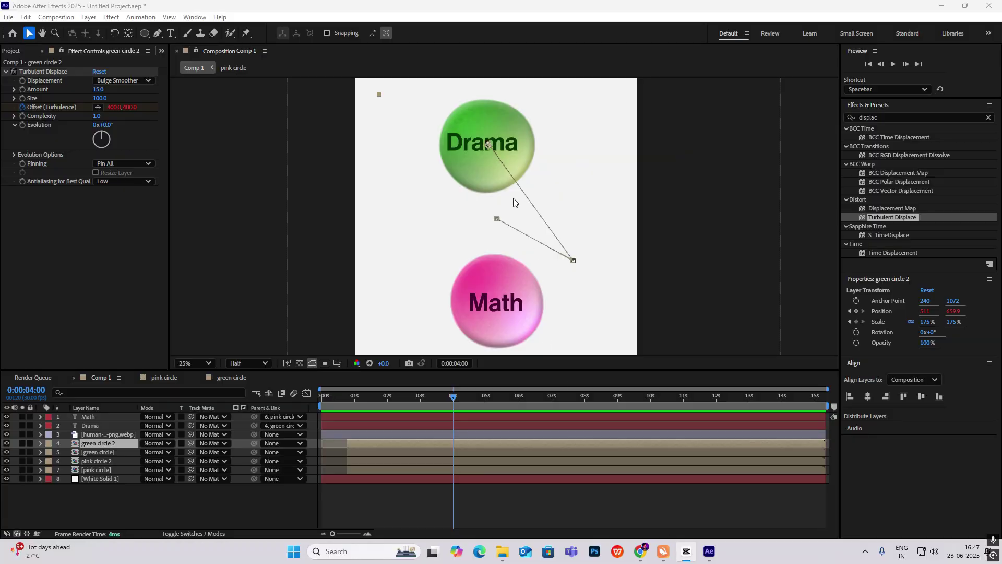
Parent the Math text layer to green circle 2, then select green circle 2.
click(246, 443)
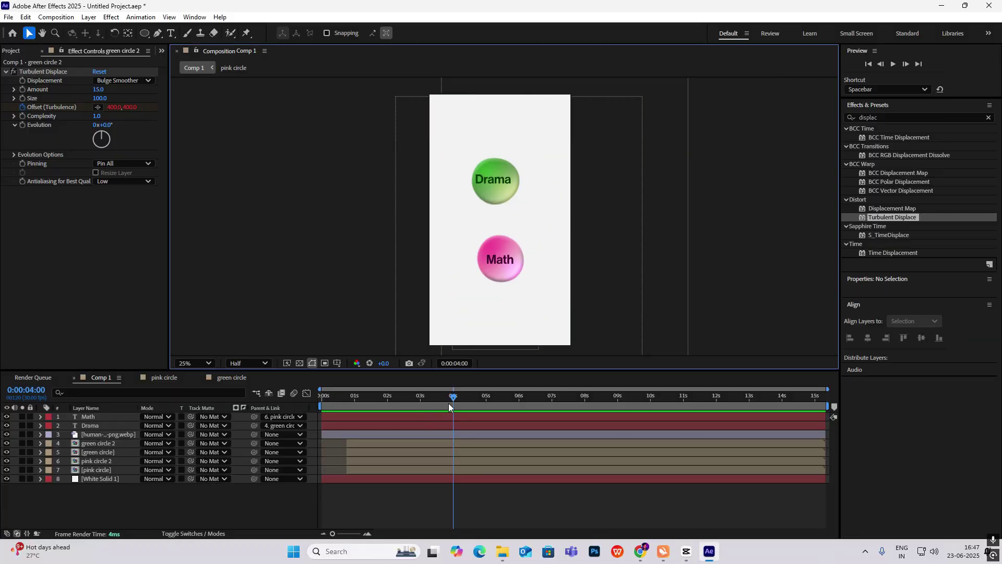
drag(449, 403, 477, 433)
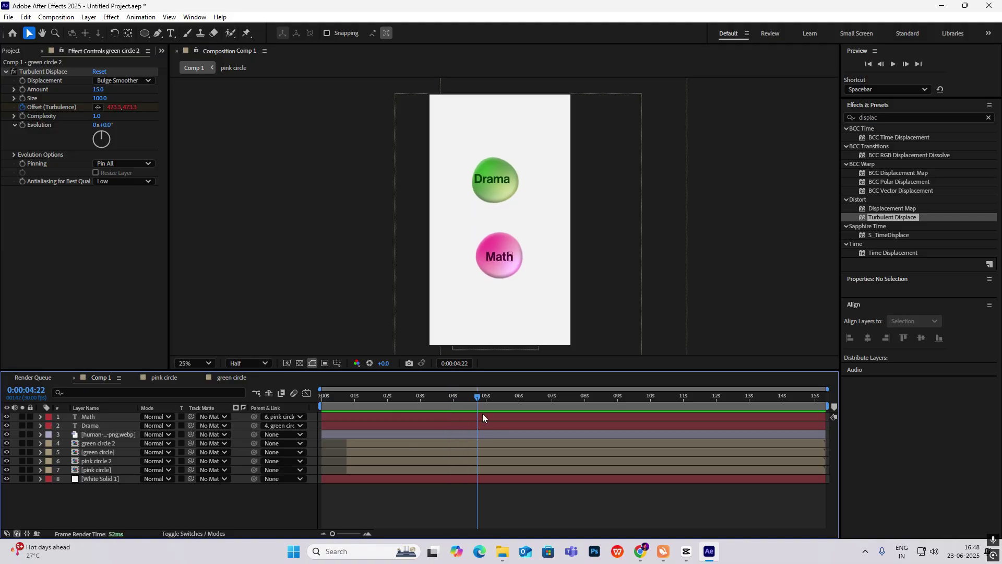
click(482, 413)
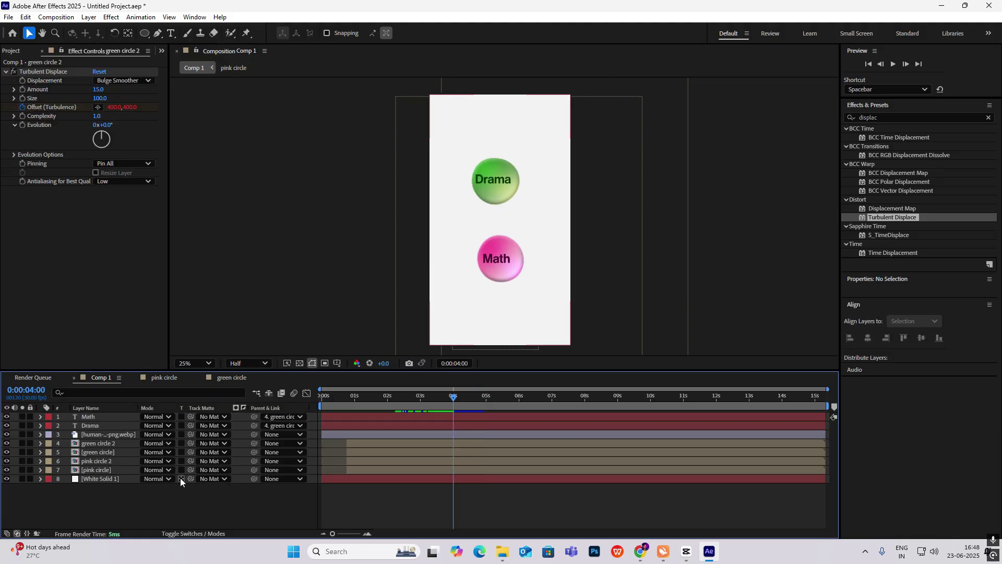
click(117, 443)
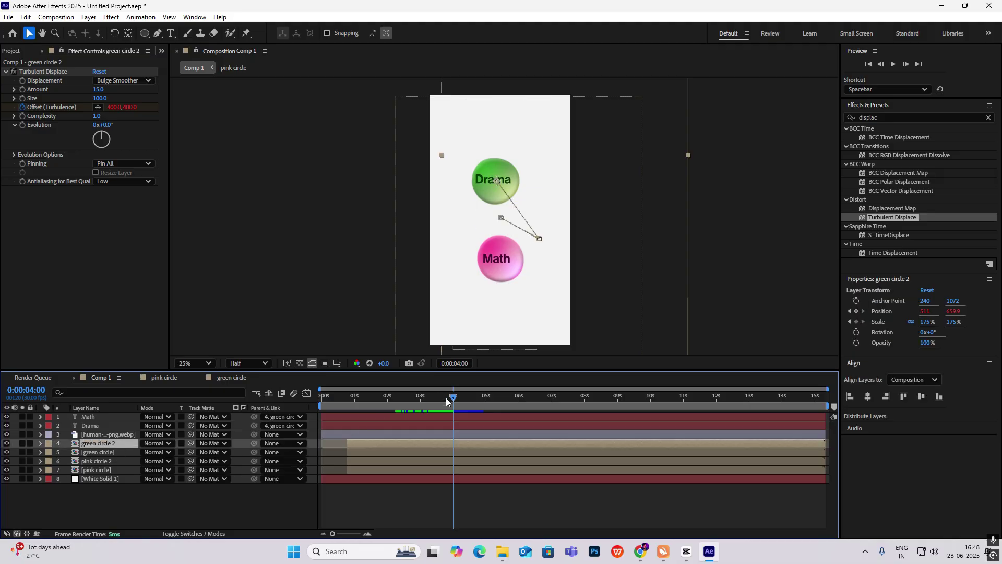
Key green circle 2's Position and Scale at 4s, then at 5s grow it to 570% at 538, -96.
key(p)
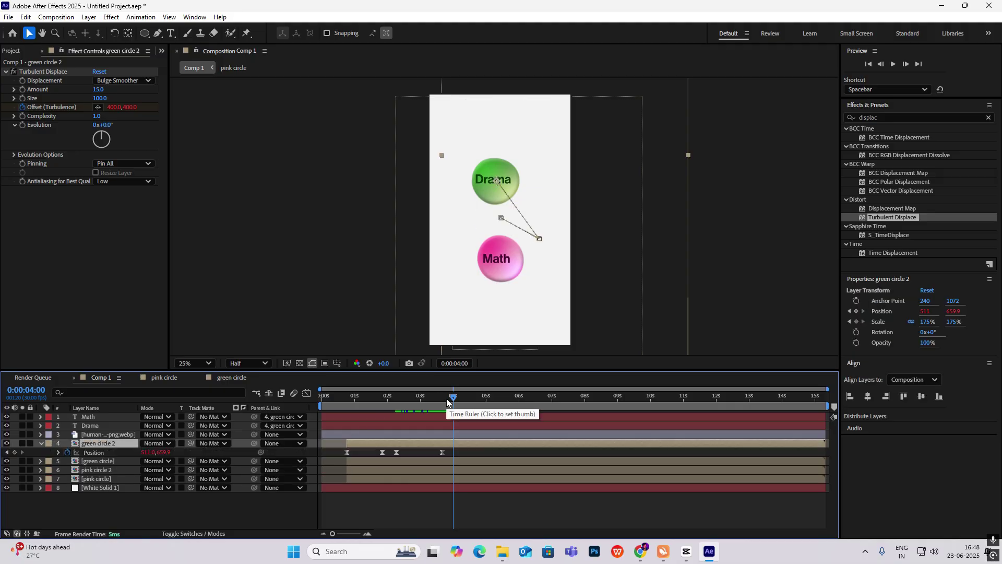
key(shift+s)
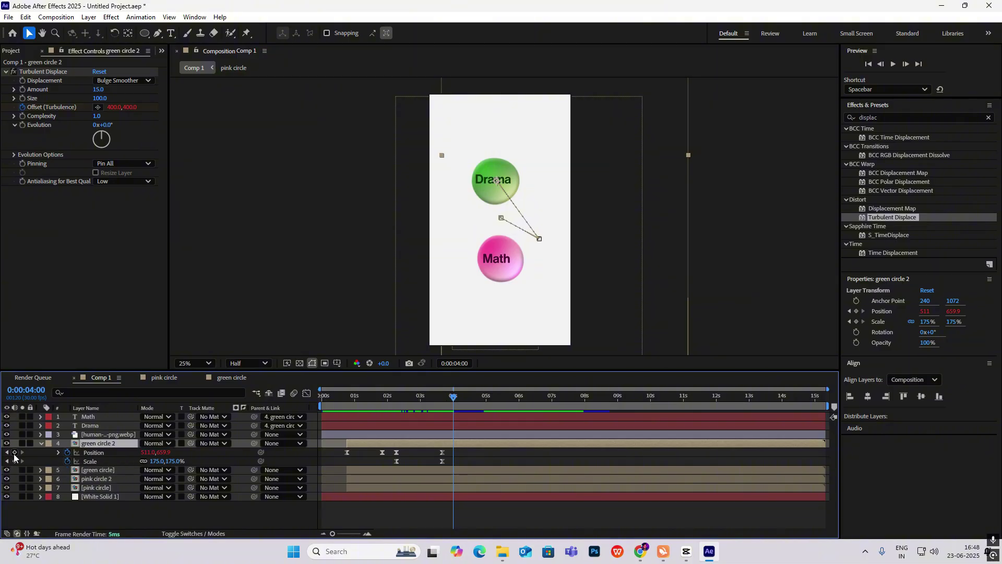
click(15, 453)
click(14, 461)
mouse_move(461, 464)
mouse_down()
mouse_move(451, 451)
mouse_move(460, 455)
mouse_up()
drag(454, 399, 486, 410)
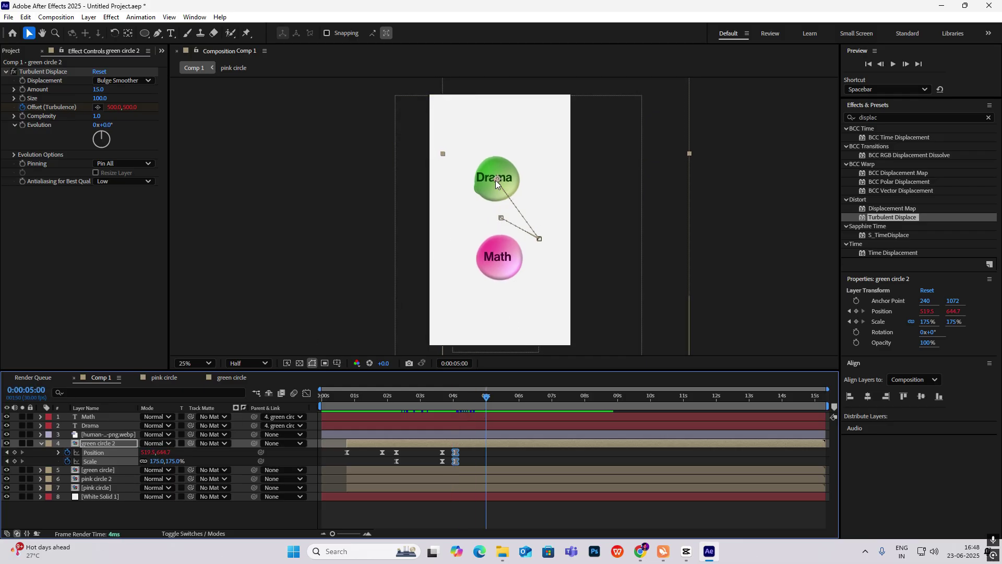
drag(496, 180, 498, 93)
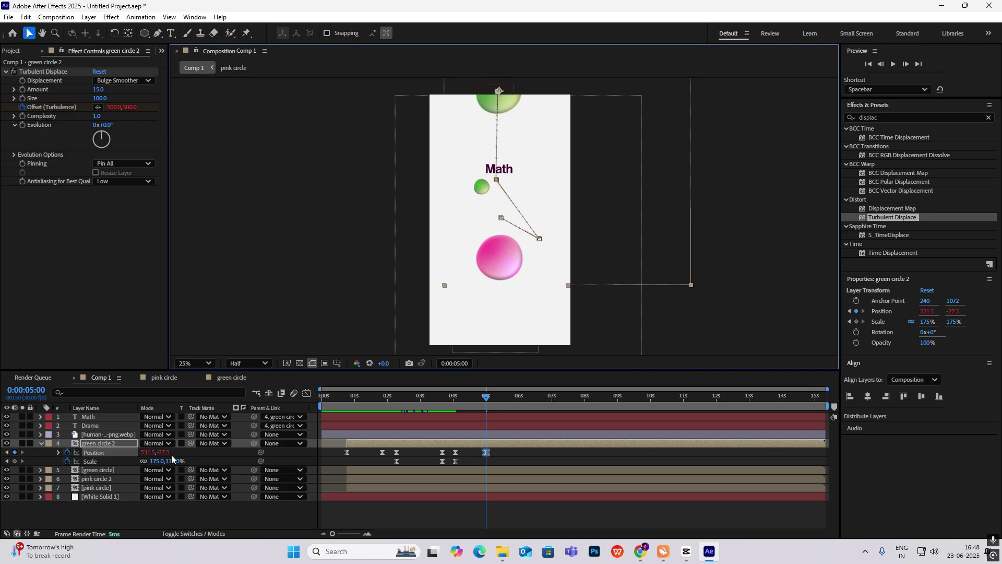
drag(173, 463, 385, 469)
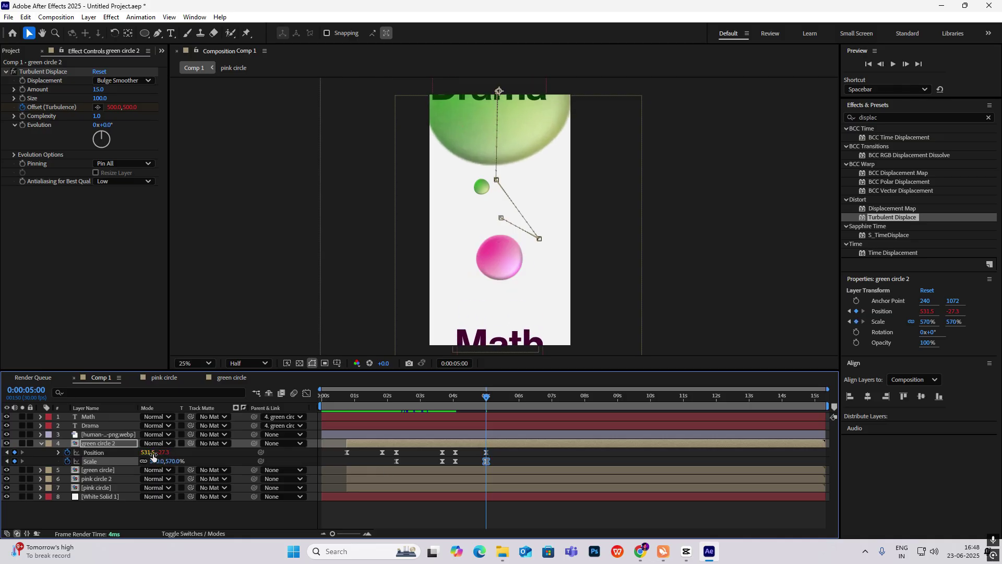
drag(502, 103, 504, 92)
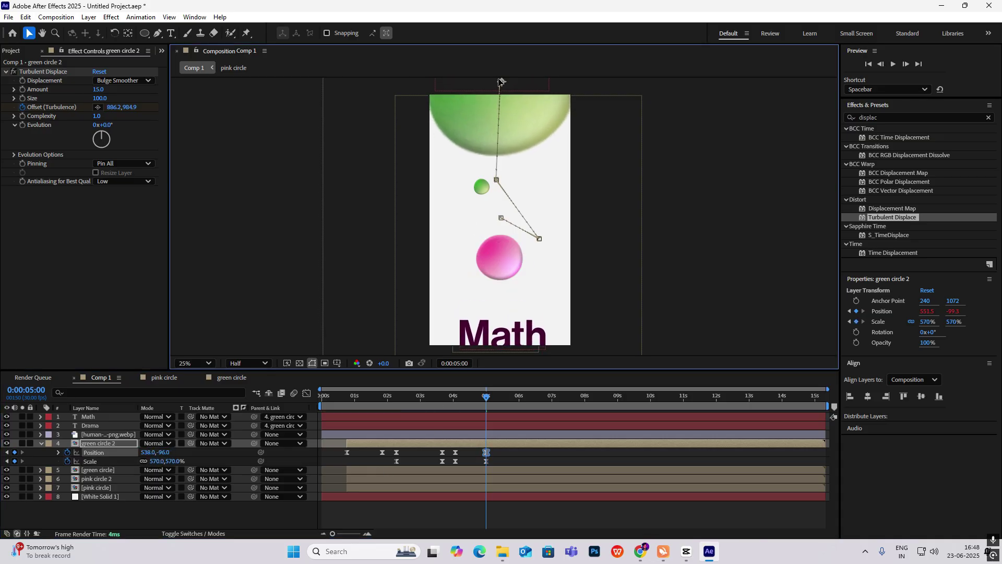
Ease the 4–5s Position and Scale keyframes in the Graph Editor with sharp speed peaks.
drag(483, 400, 453, 402)
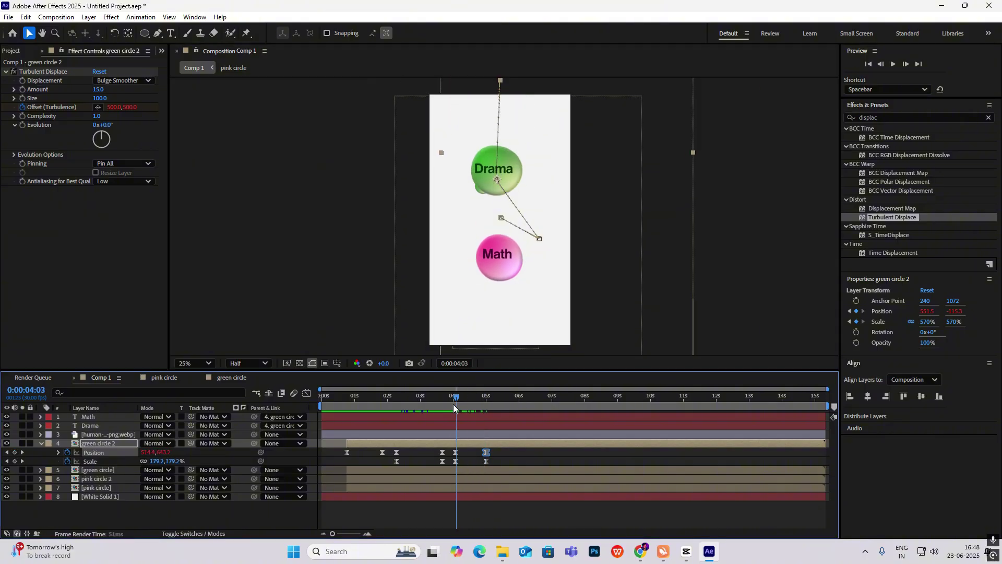
drag(504, 449, 451, 477)
click(307, 393)
click(307, 394)
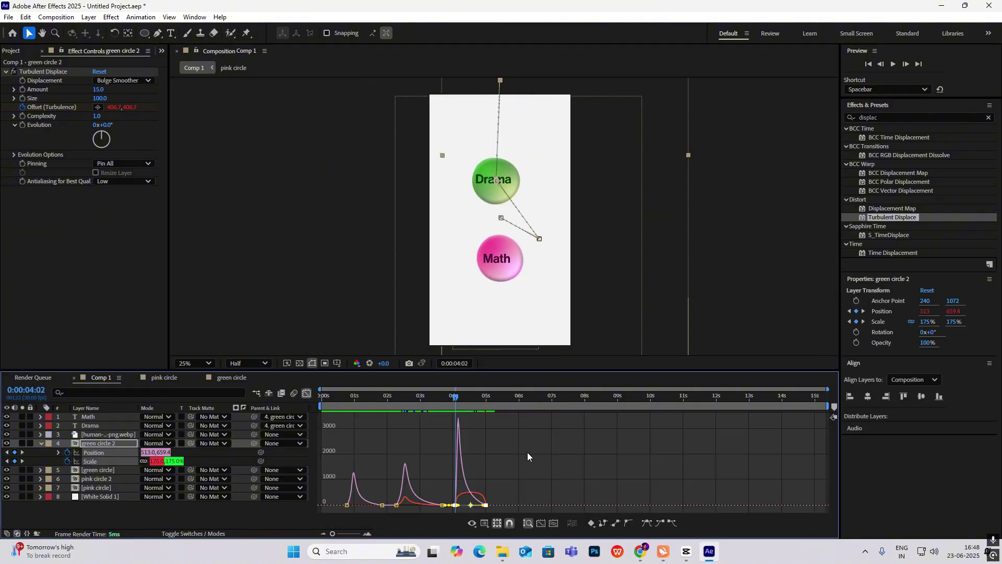
drag(543, 462, 470, 512)
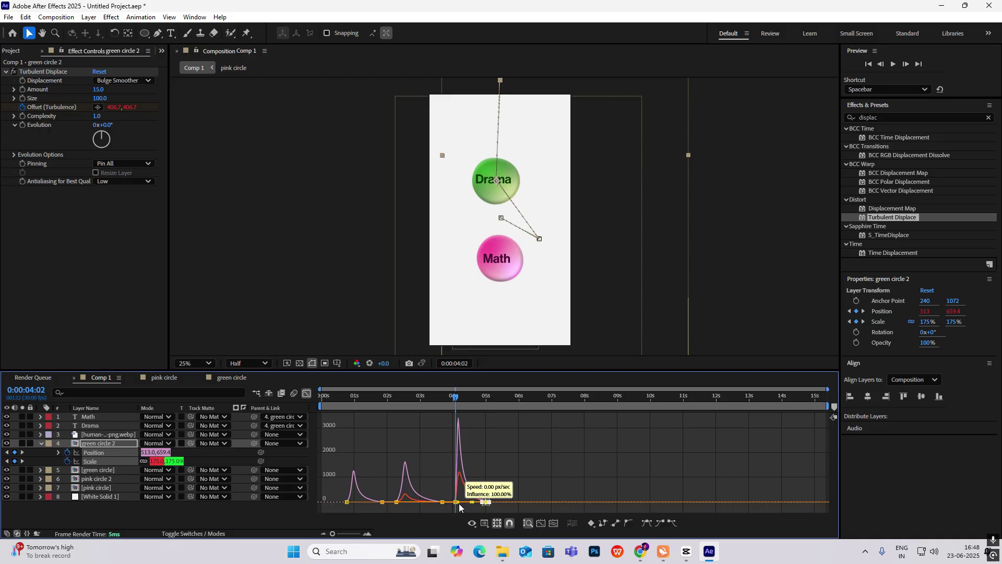
click(307, 393)
End the original green circle and pink circle layers at 0:00:03:20.
key(space)
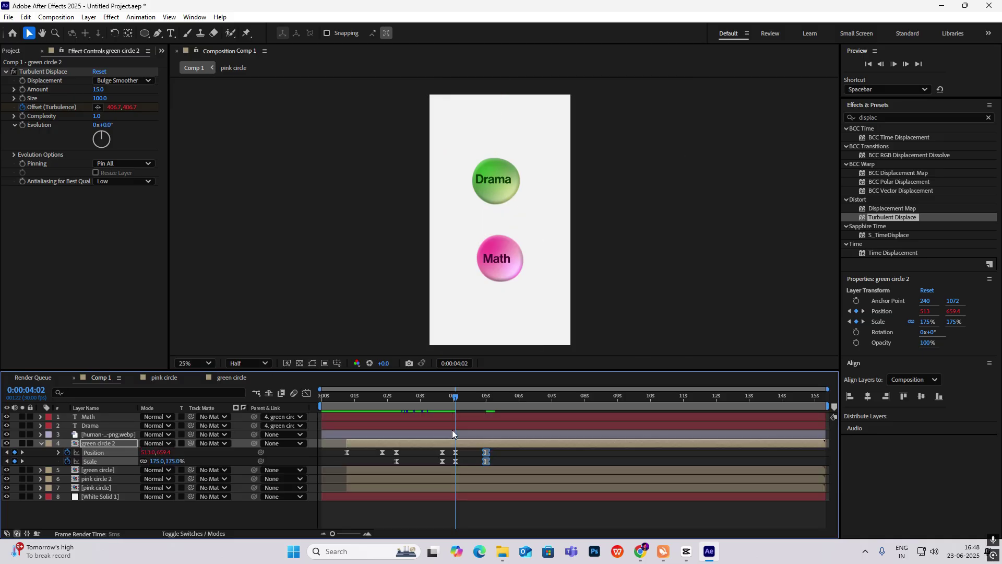
key(space)
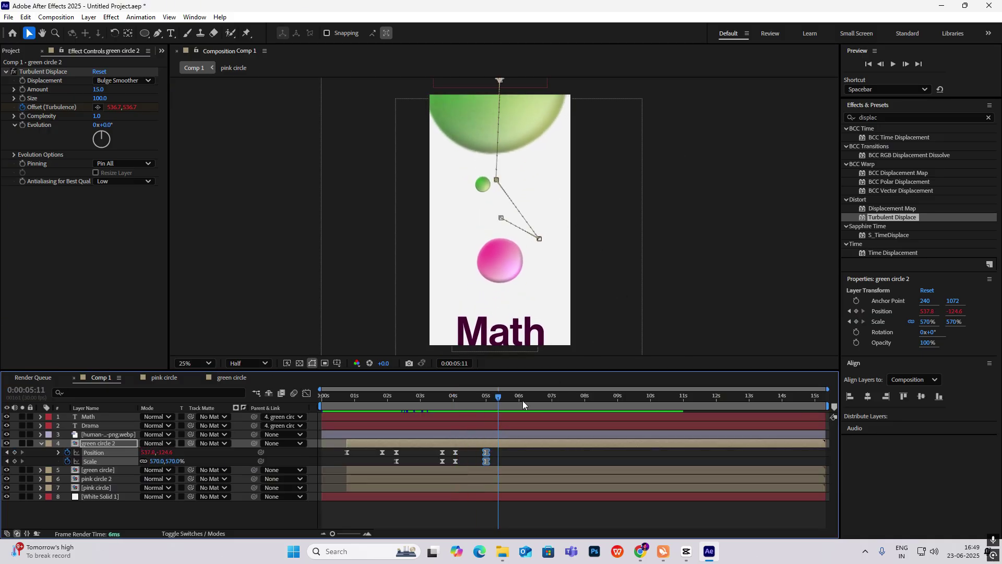
drag(498, 401, 443, 406)
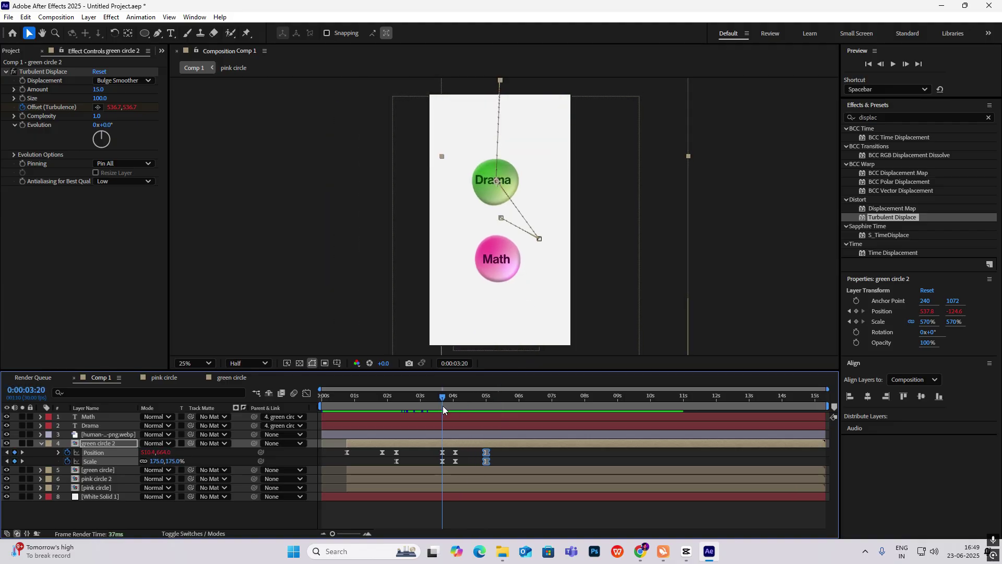
key(u)
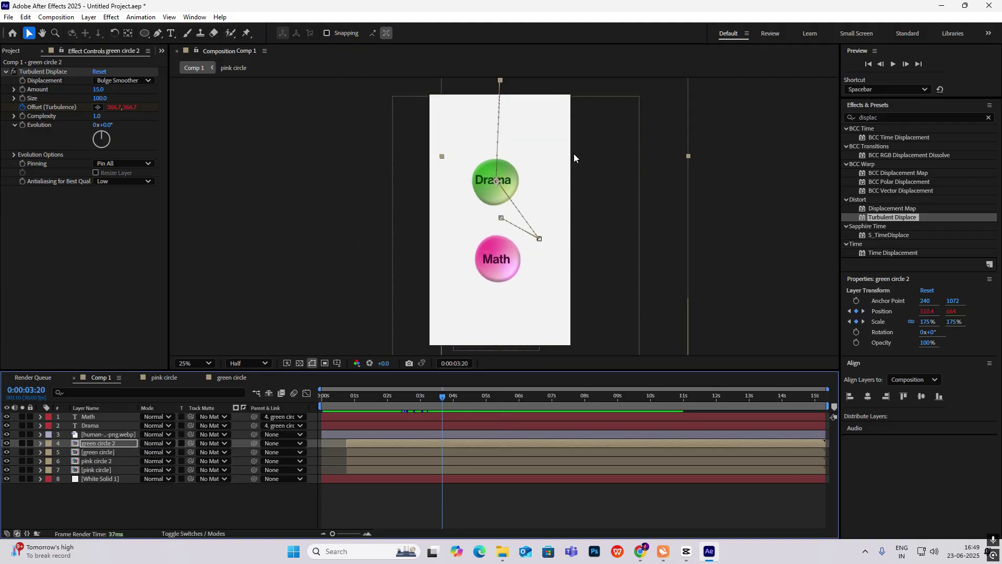
click(112, 453)
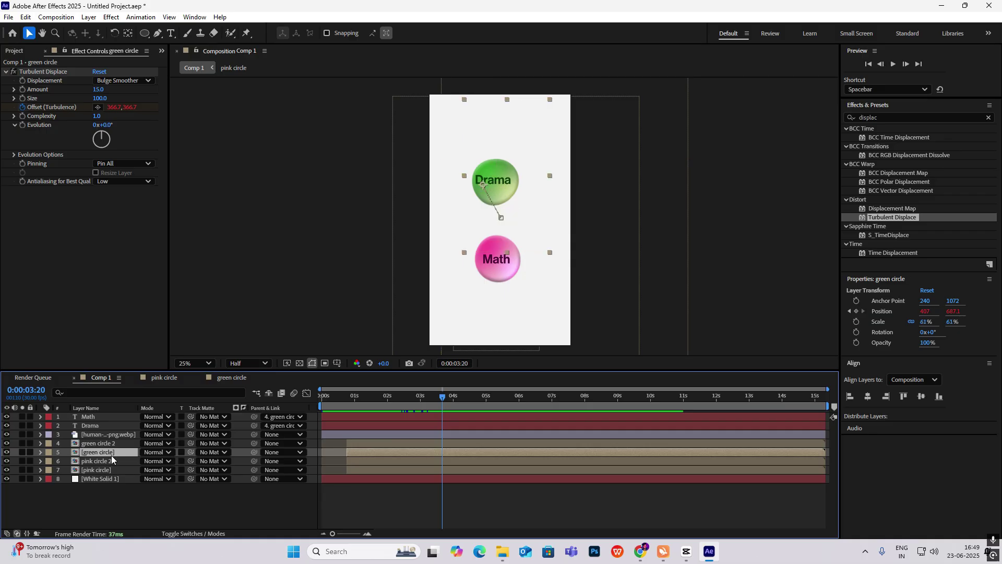
ctrl+click(112, 472)
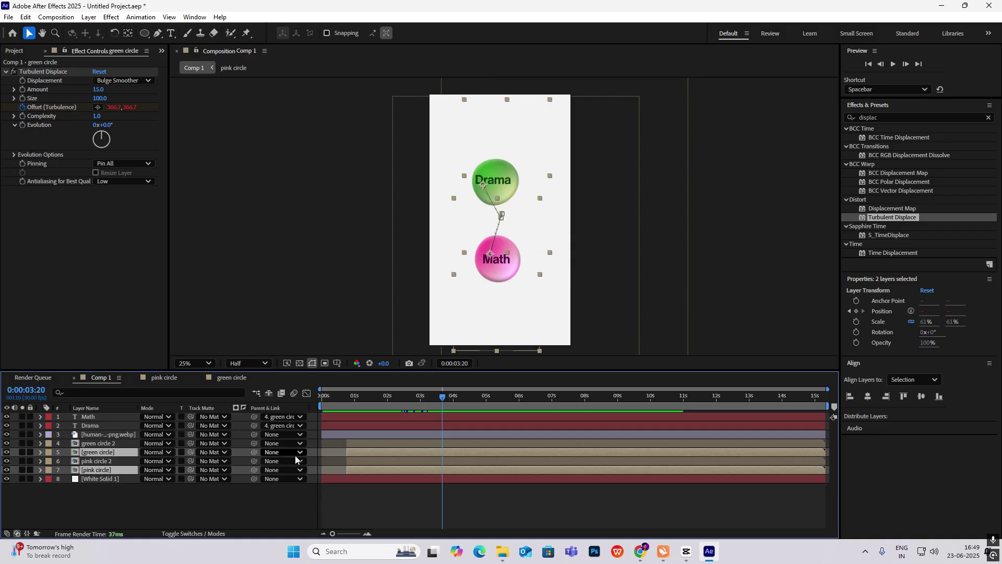
key(alt+])
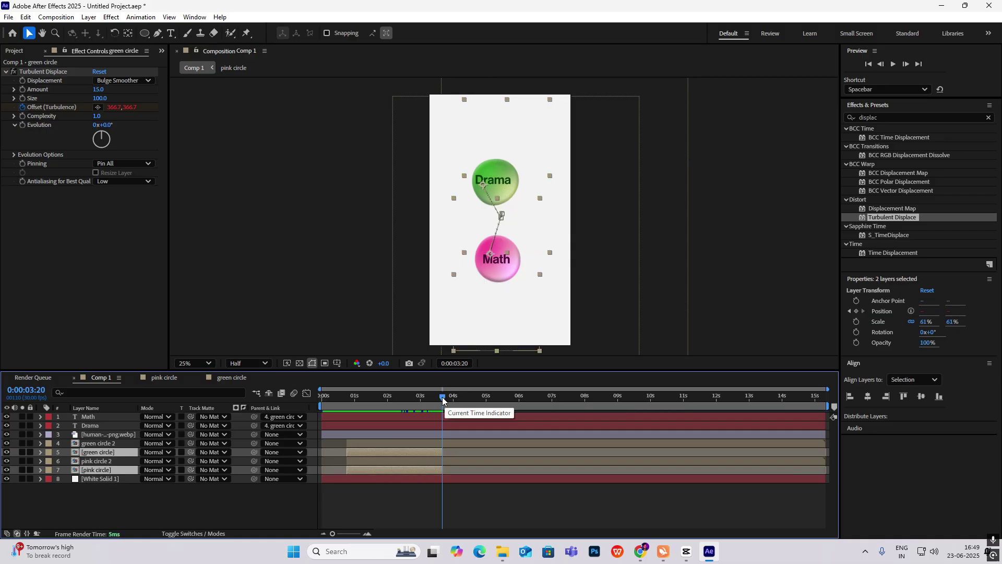
drag(443, 409, 483, 415)
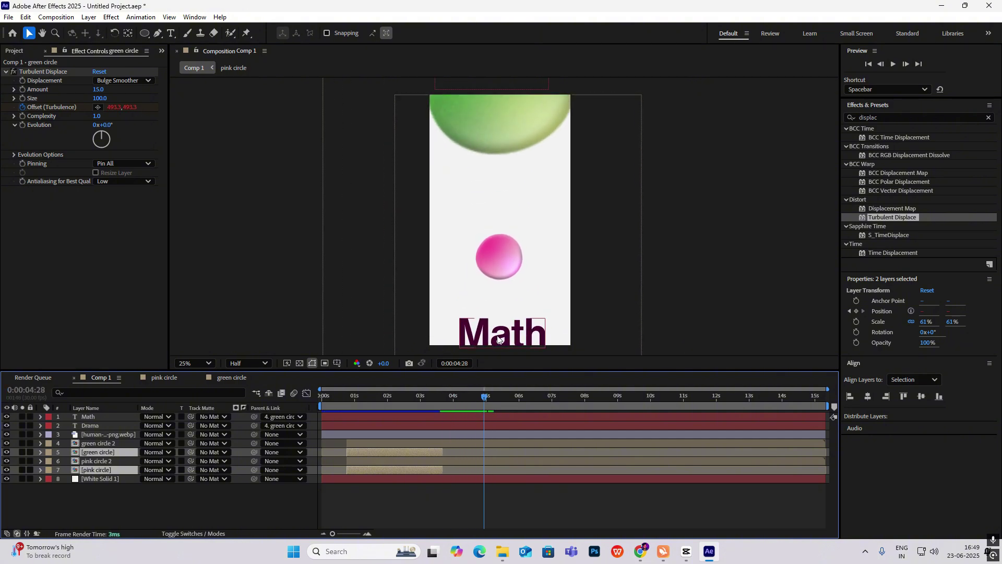
key(ctrl+shift+a)
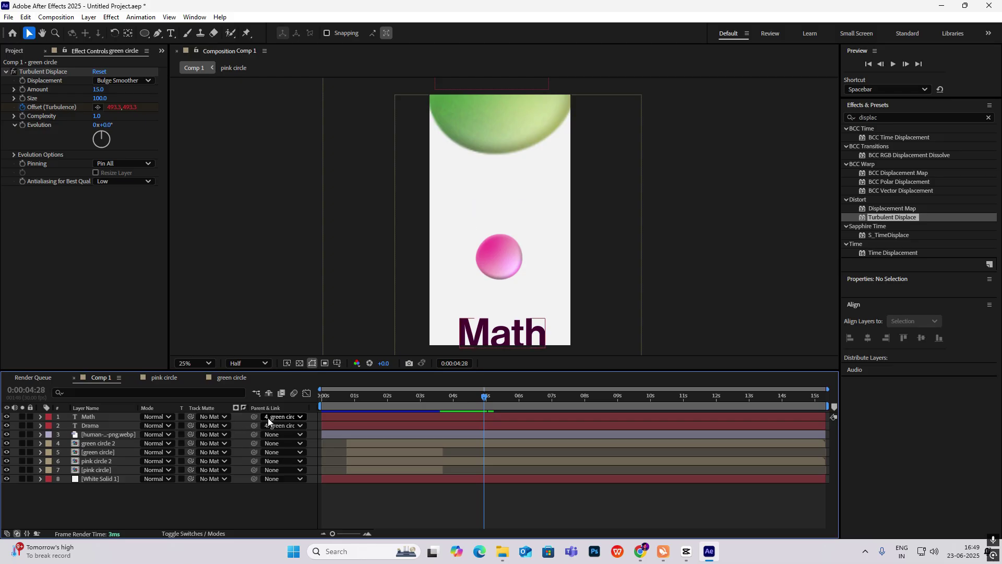
Re-parent the Math text from green circle 2 to pink circle 2 and check against the reference.
click(280, 417)
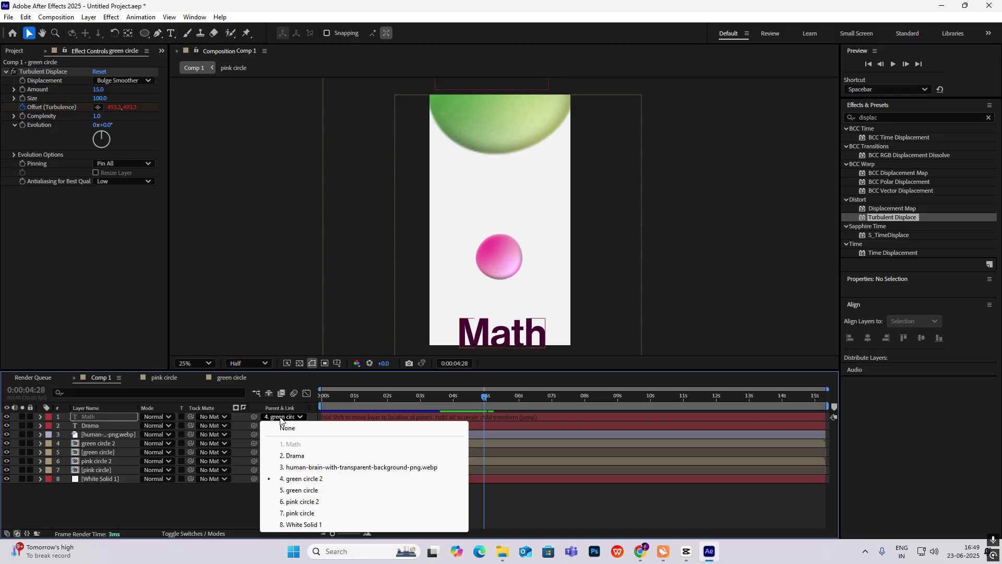
click(208, 493)
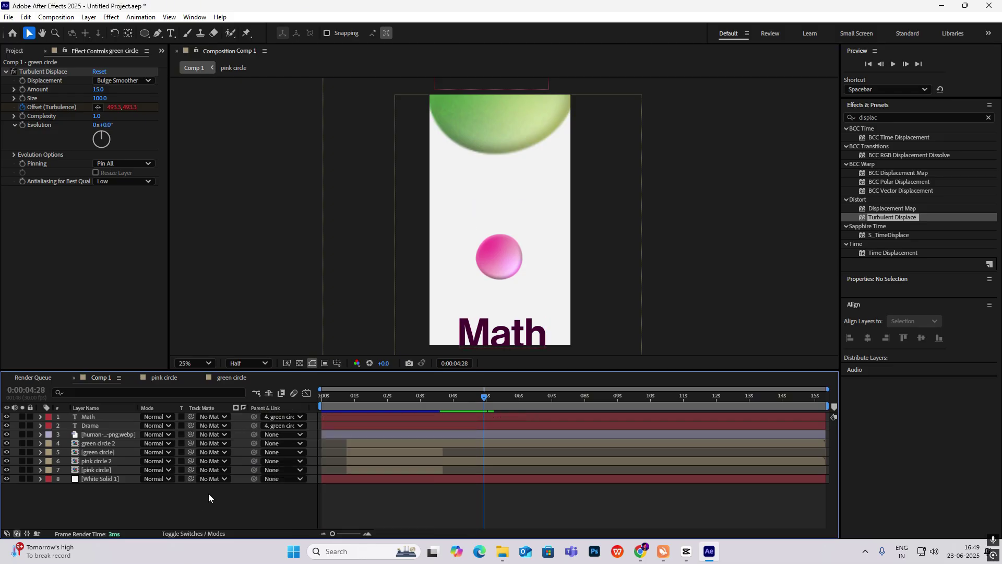
click(281, 418)
click(286, 426)
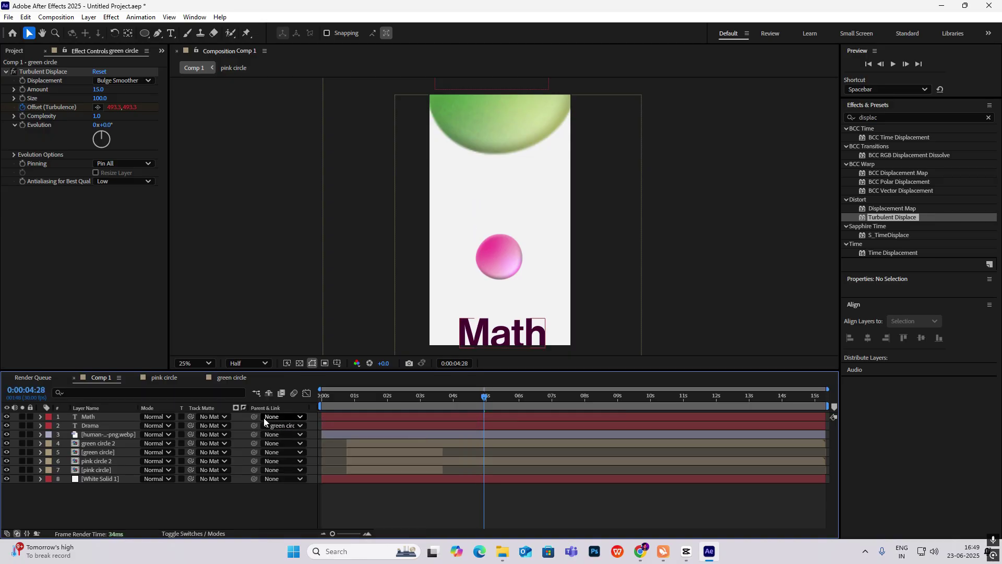
drag(254, 417, 112, 462)
drag(111, 462, 112, 463)
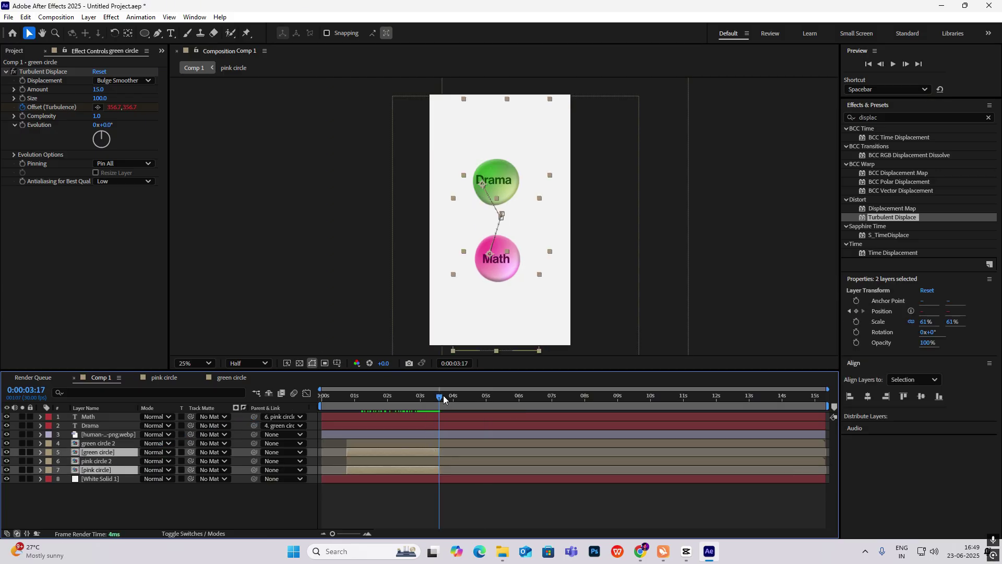
mouse_move(443, 399)
mouse_down()
mouse_move(511, 391)
mouse_move(437, 388)
mouse_move(452, 396)
mouse_up()
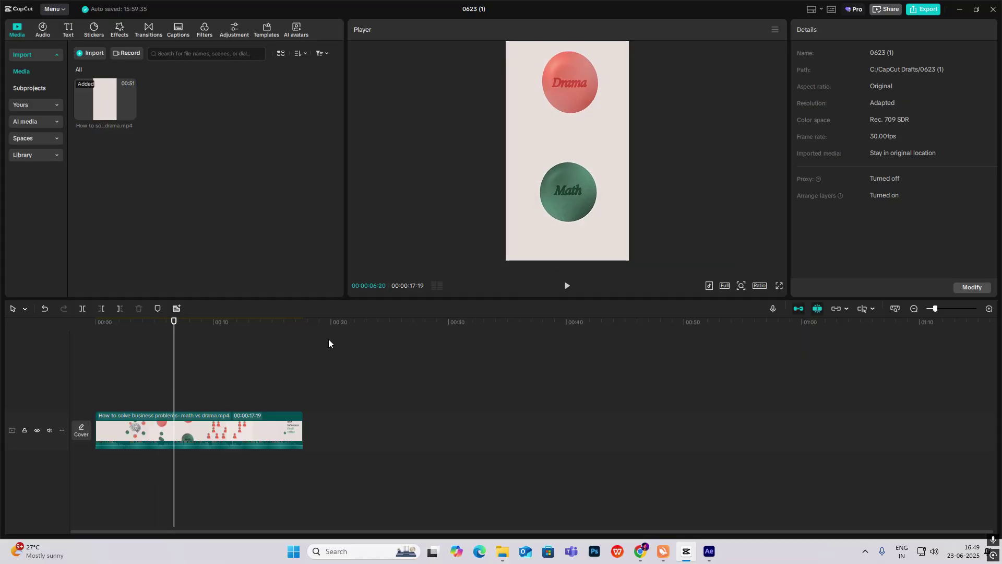
mouse_move(179, 396)
mouse_down()
mouse_move(159, 398)
mouse_move(197, 403)
mouse_move(175, 400)
mouse_up()
drag(164, 398, 181, 402)
Add the people-icon PNG from the Project panel into Comp 1 above Math.
key(alt+Tab)
drag(454, 398, 485, 407)
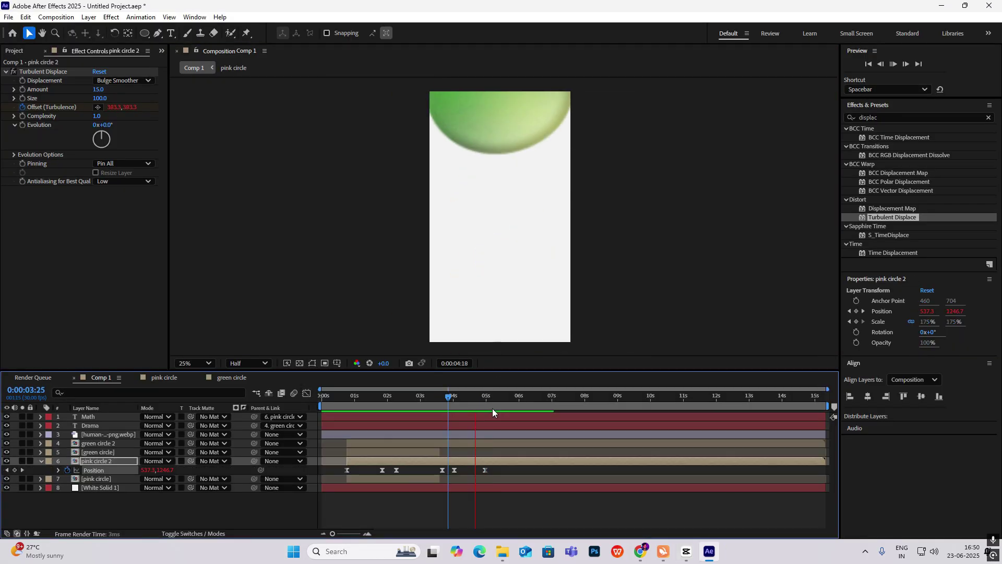
click(15, 51)
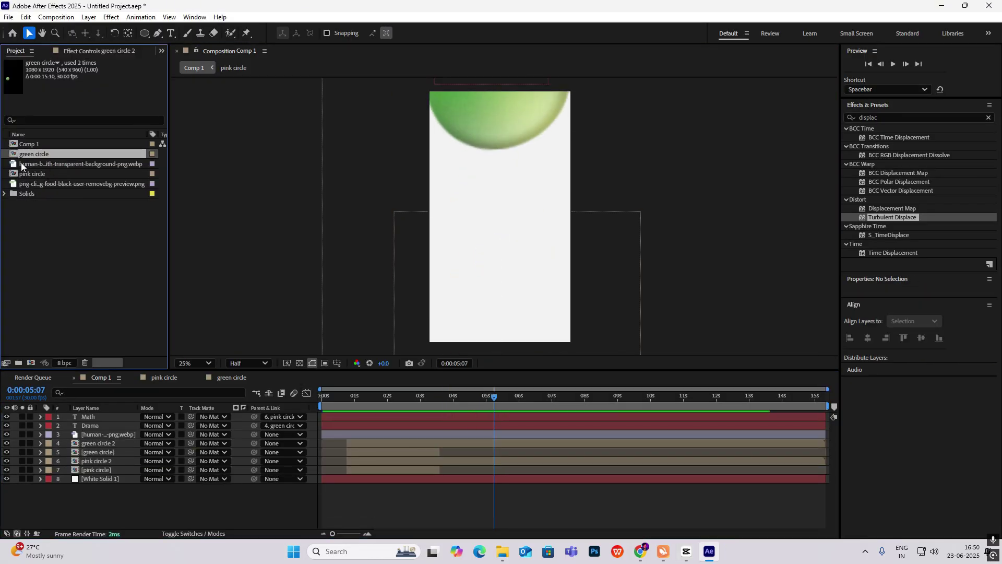
click(25, 164)
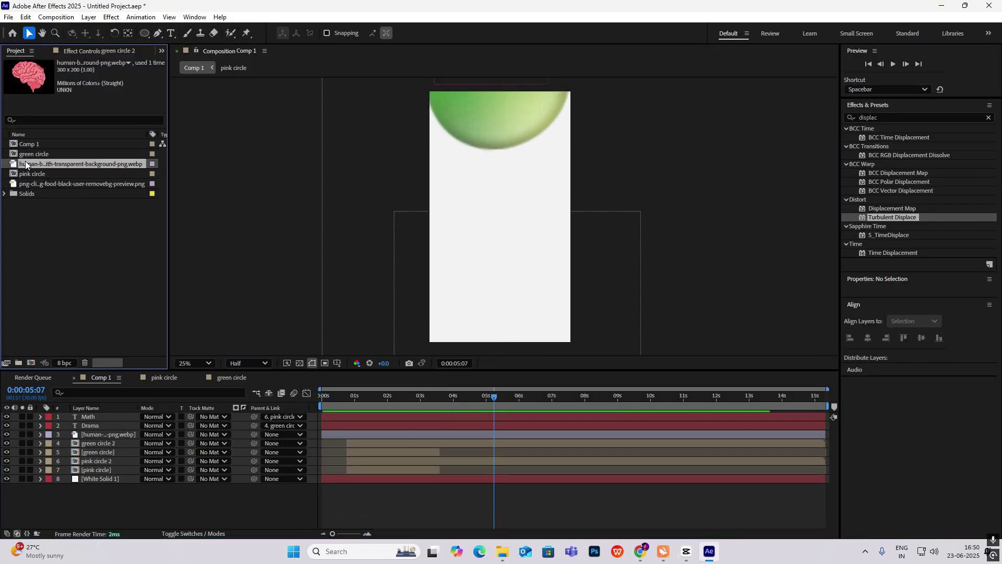
click(36, 173)
drag(44, 184, 88, 414)
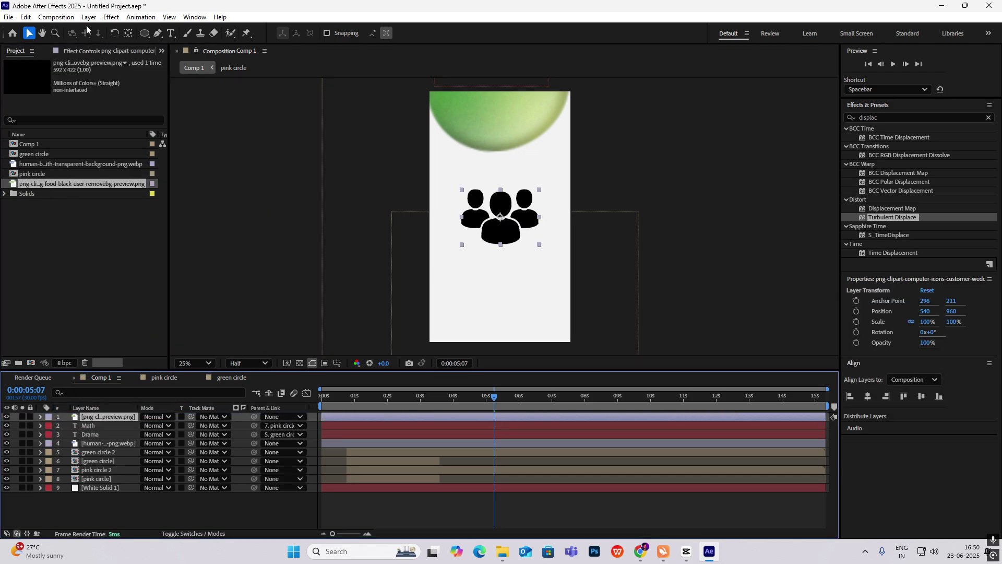
Start a Pen mask around the central figure's body and right shoulder.
click(158, 34)
scroll(503, 204, up, 2)
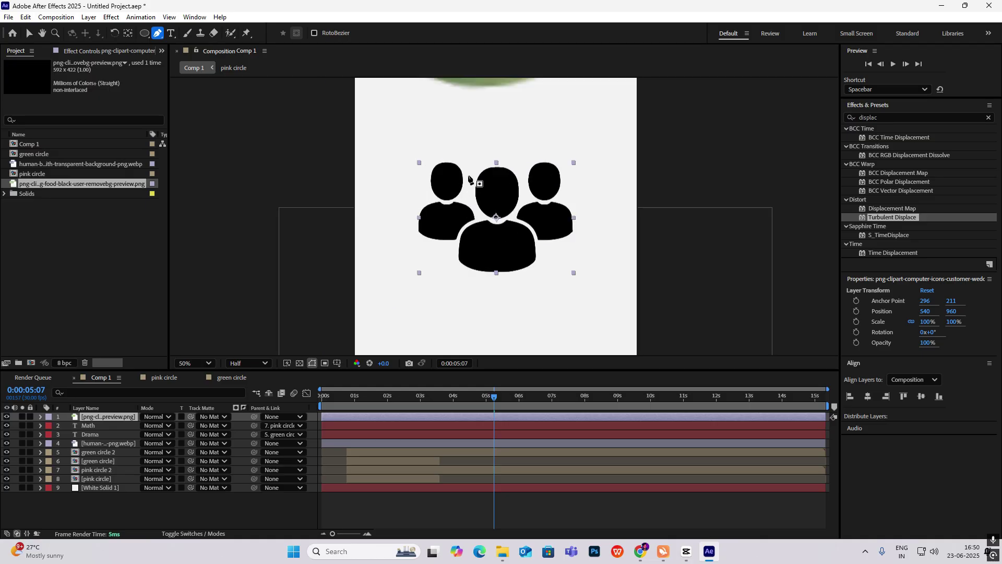
click(474, 221)
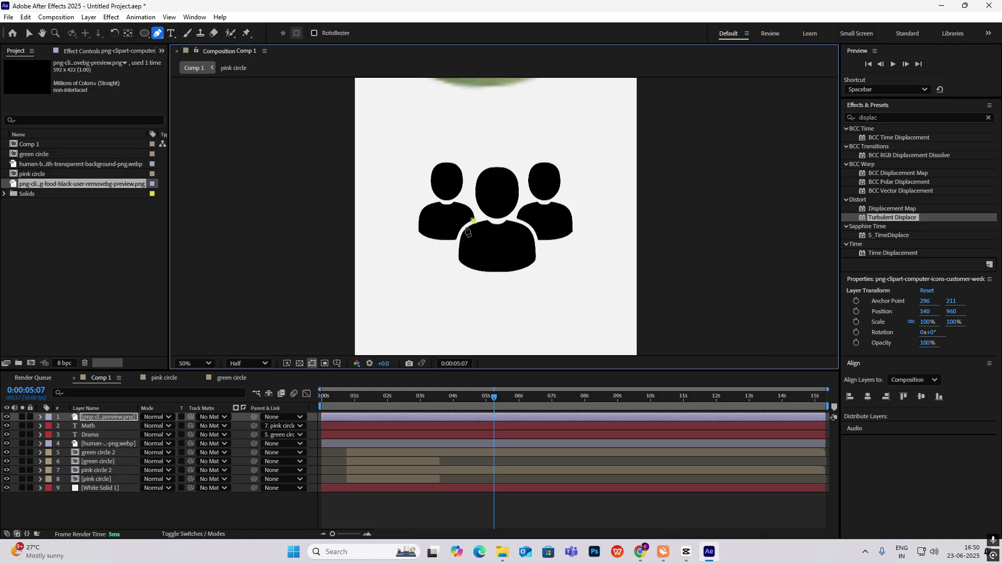
scroll(466, 230, up, 2)
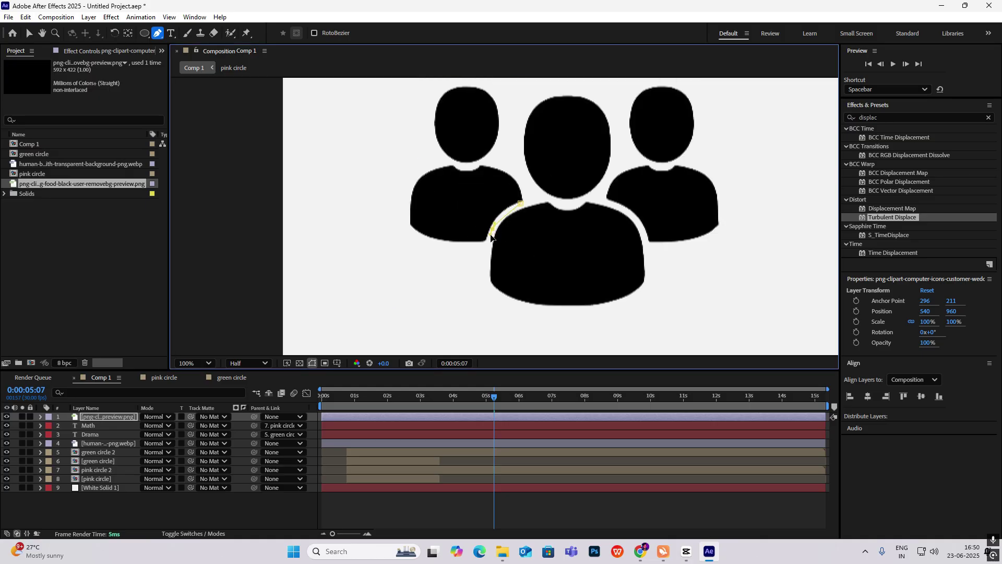
click(481, 283)
click(508, 314)
click(671, 315)
click(670, 264)
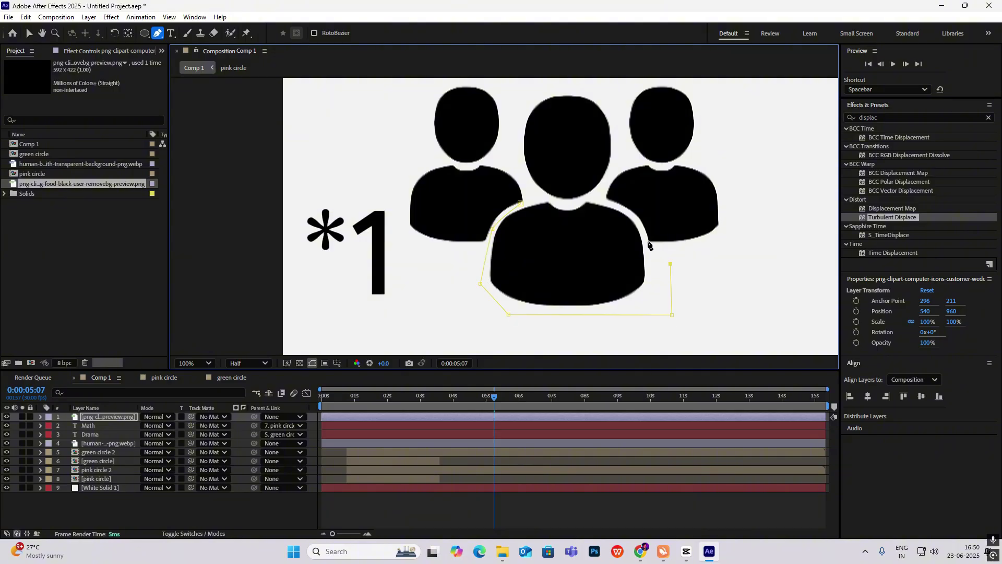
drag(641, 233, 632, 211)
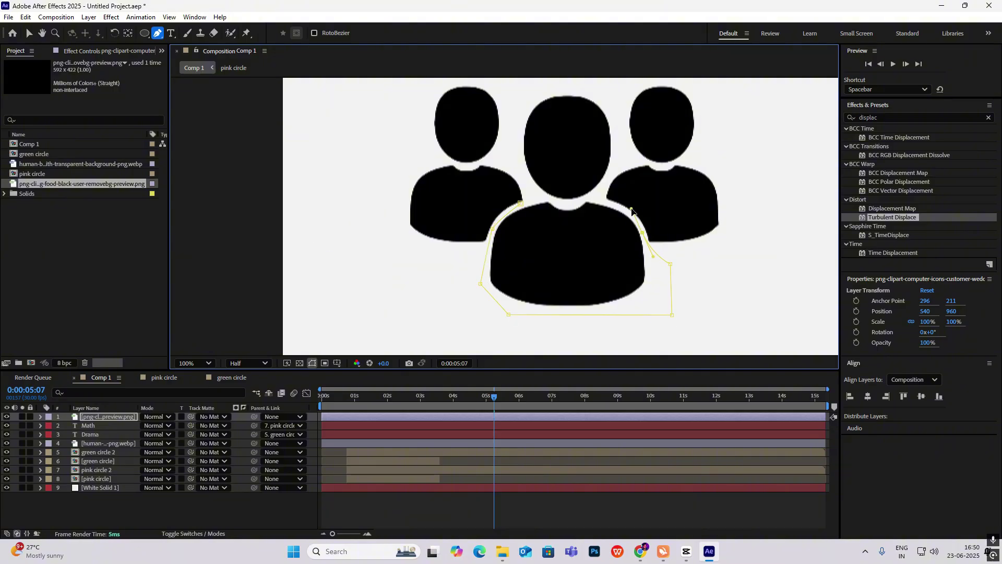
Continue the mask around the central head and close it on the first point.
click(621, 152)
click(597, 88)
click(527, 82)
click(517, 155)
click(527, 193)
click(521, 203)
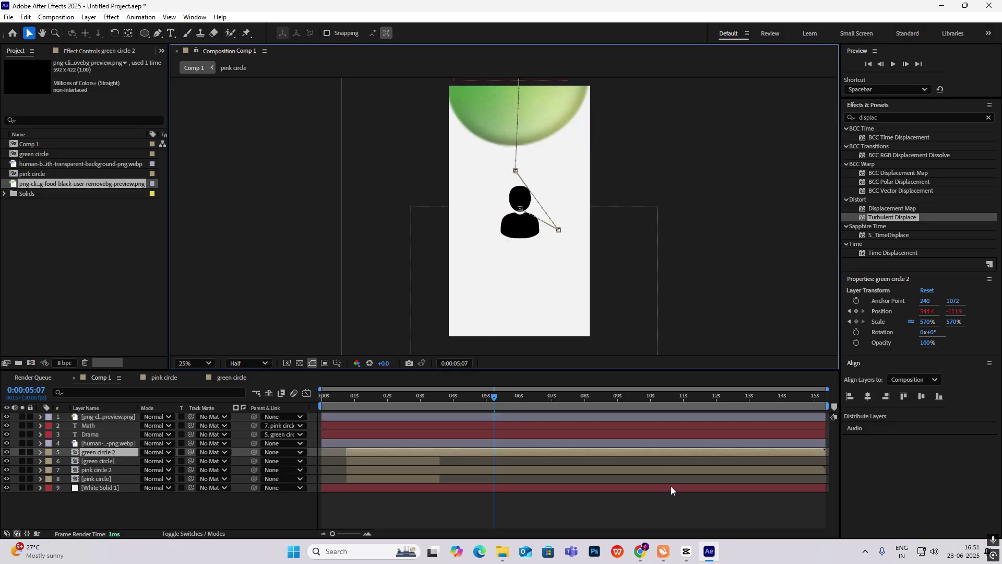
drag(498, 396, 465, 404)
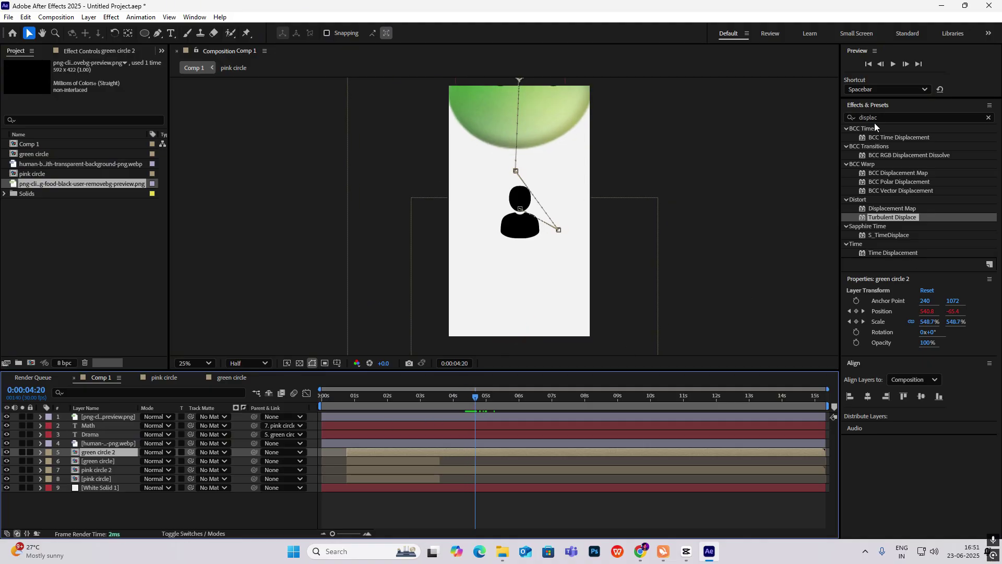
click(839, 117)
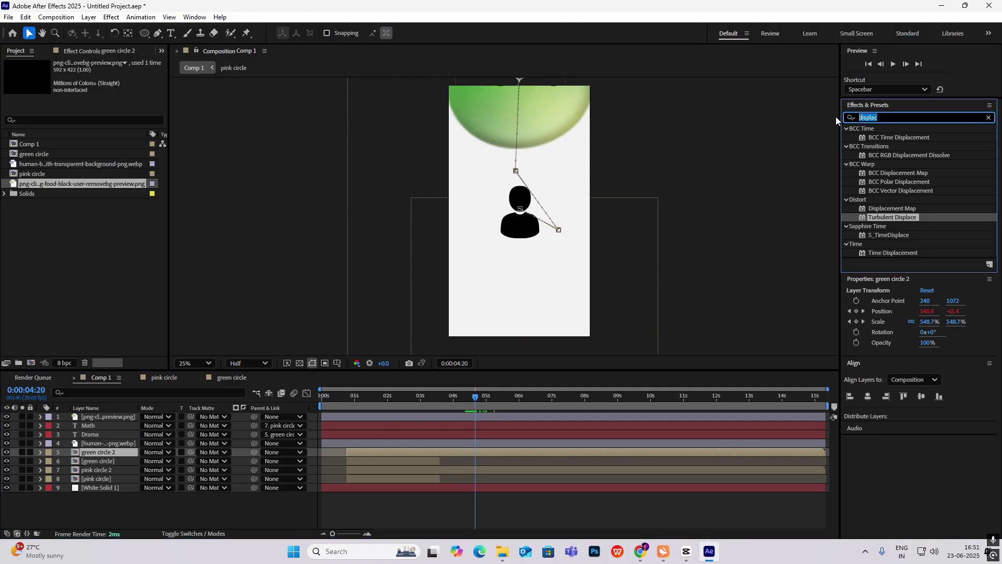
Apply a Fill effect to the people icon and set it to dark green.
text(fill)
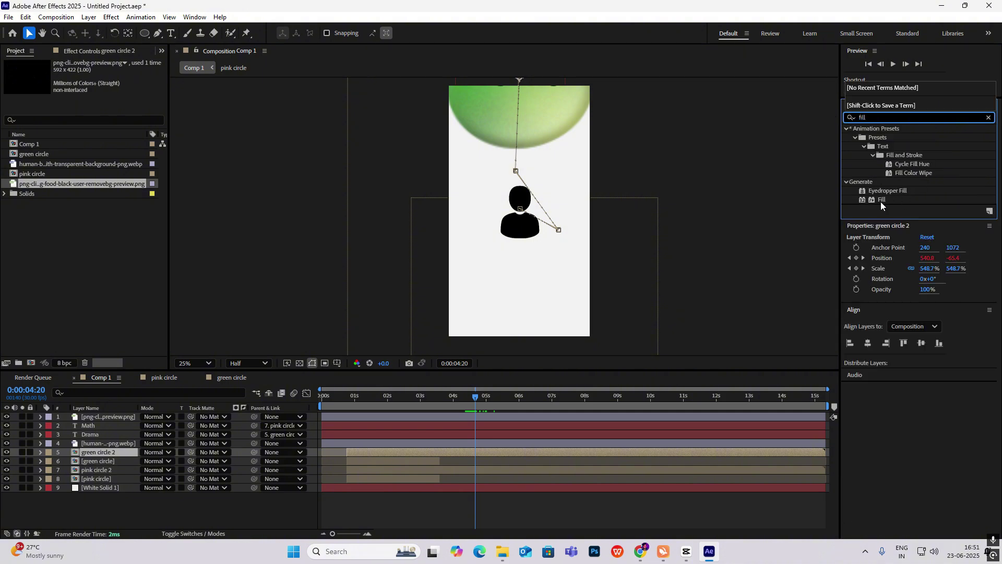
drag(881, 201, 533, 225)
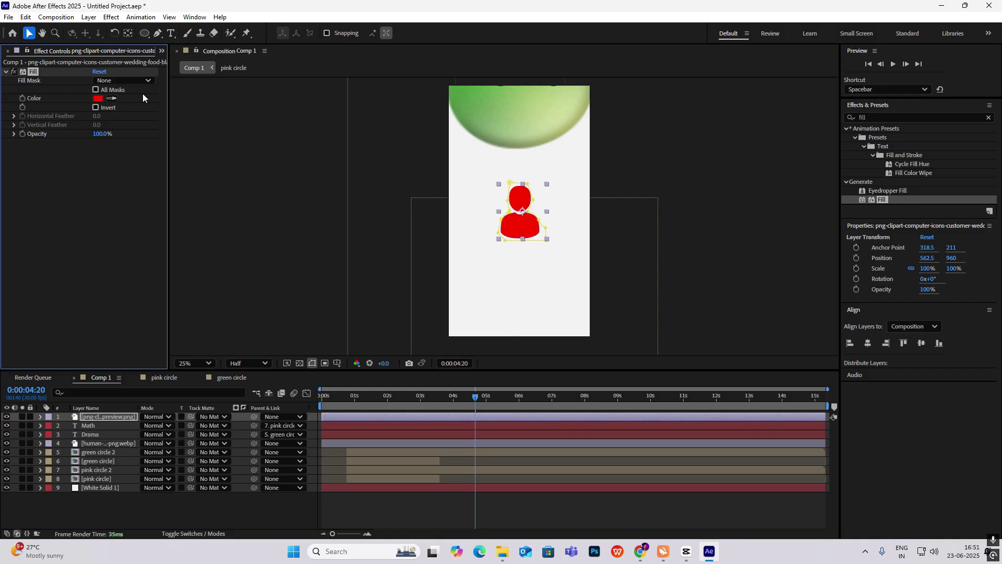
click(98, 99)
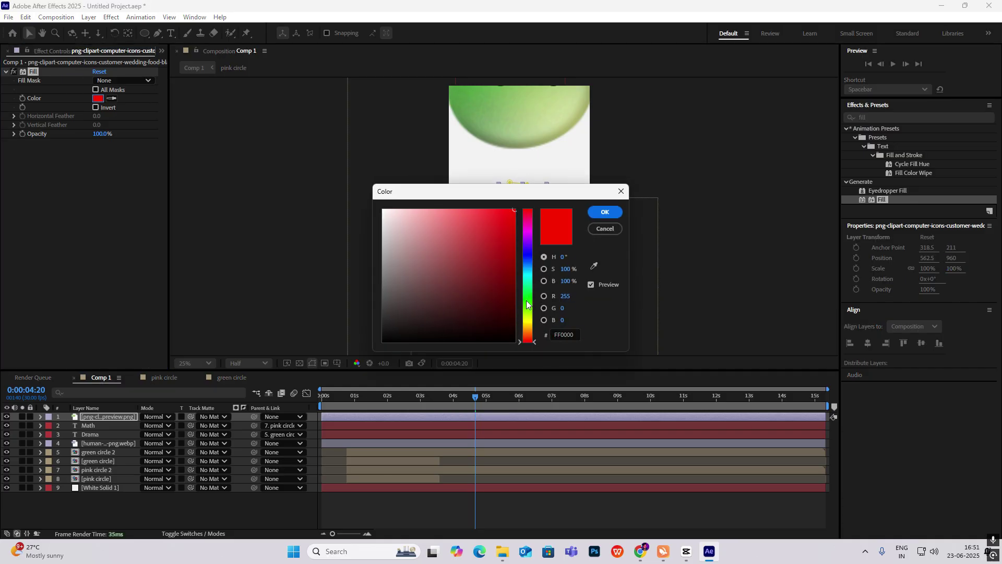
click(531, 299)
click(515, 233)
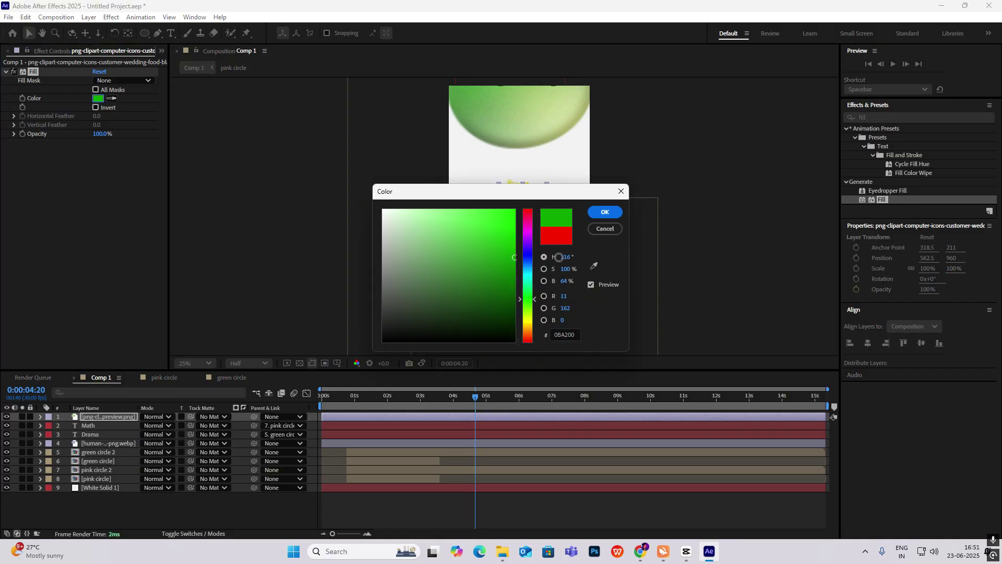
click(607, 212)
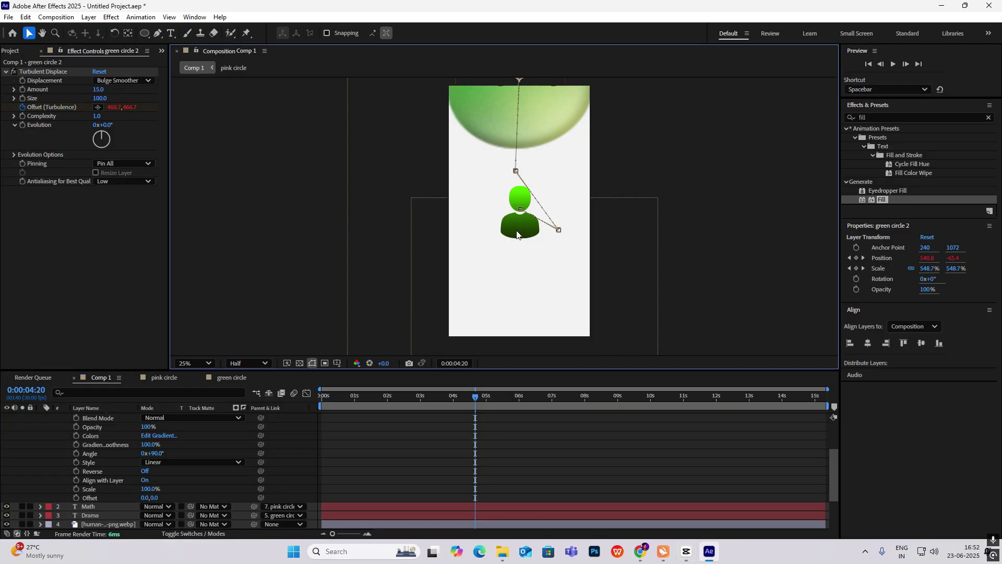
Collapse the people icon's and green circle 2's expanded property rows.
click(530, 215)
scroll(41, 431, up, 3)
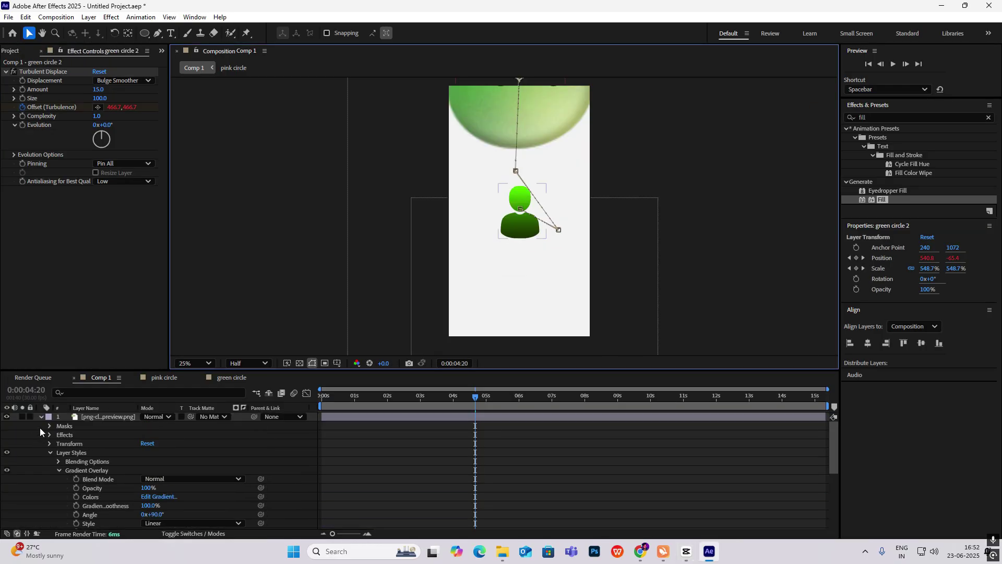
click(41, 416)
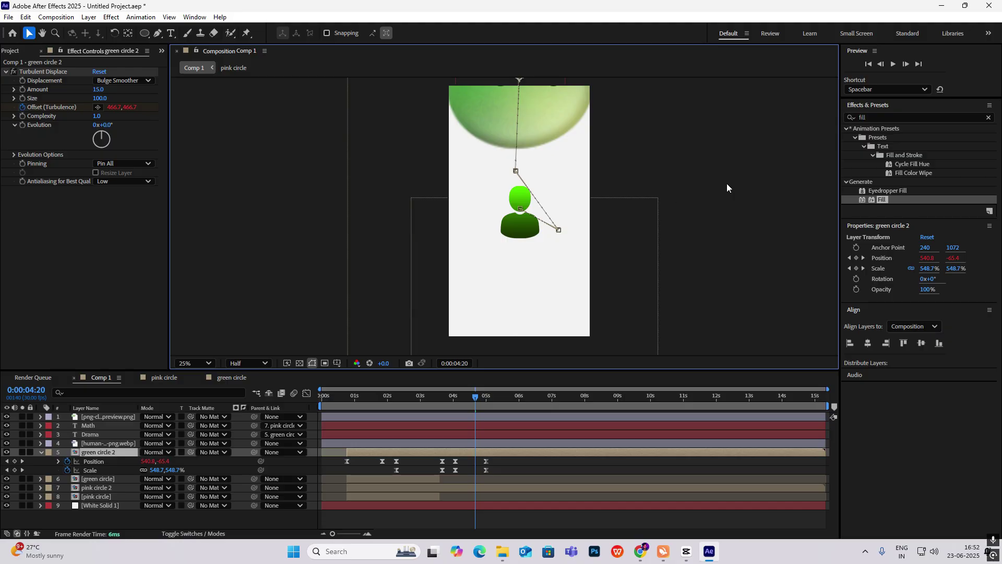
click(41, 452)
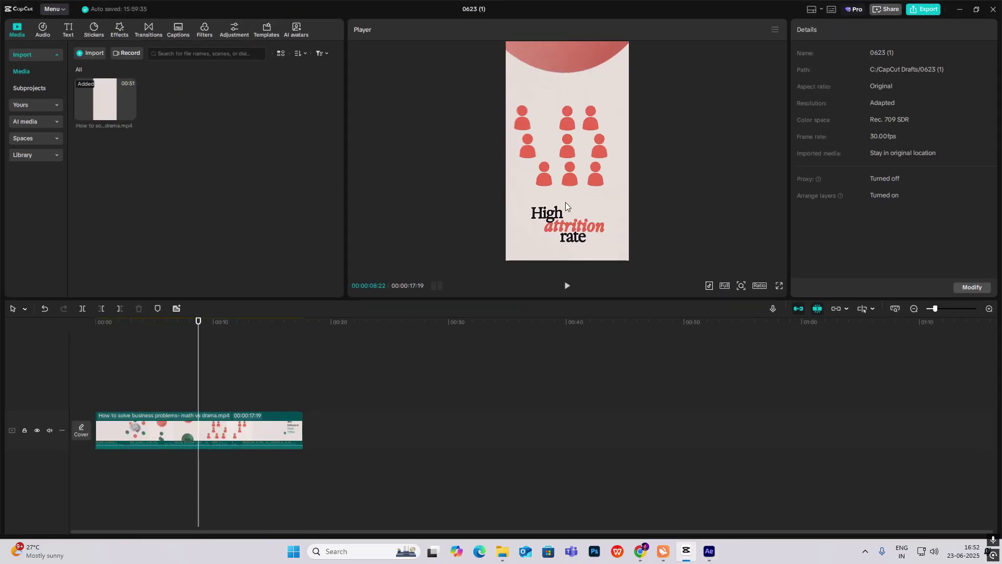
Check the CapCut reference around 00:09, then return to After Effects.
drag(193, 381, 197, 416)
click(710, 553)
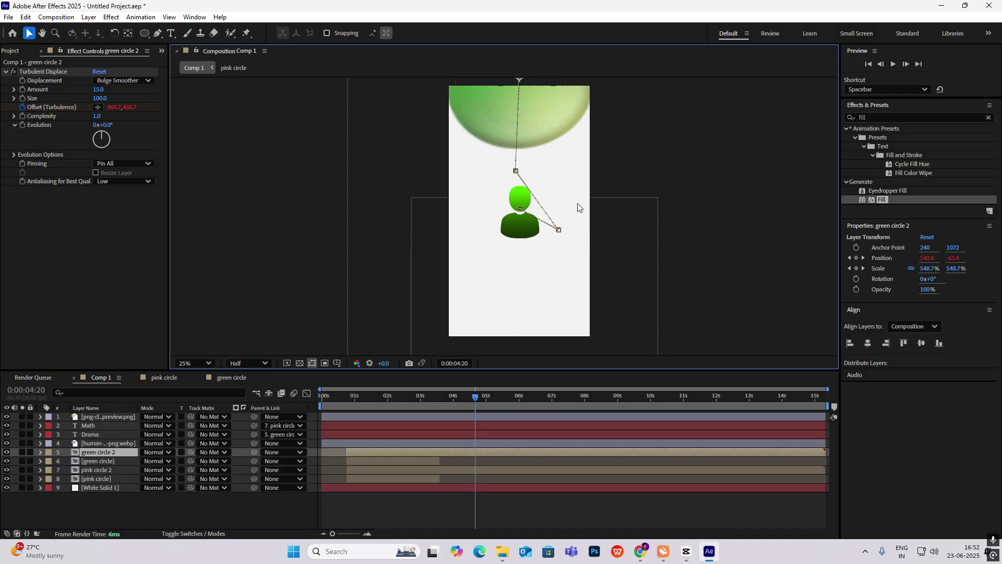
Rename the person icon layer 'man' and duplicate it.
click(116, 417)
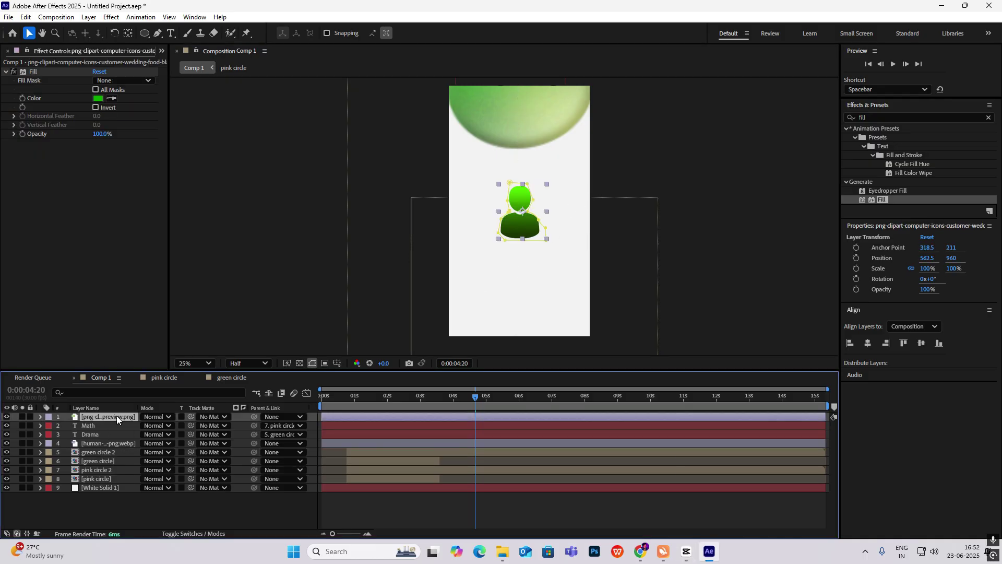
key(Return)
text(man)
click(261, 292)
click(88, 416)
key(ctrl+d)
key(ctrl+d)
Arrange man, man 2 and man 3 side by side in a row below the Drama bubble.
click(88, 434)
drag(520, 226, 478, 261)
click(96, 425)
click(520, 120)
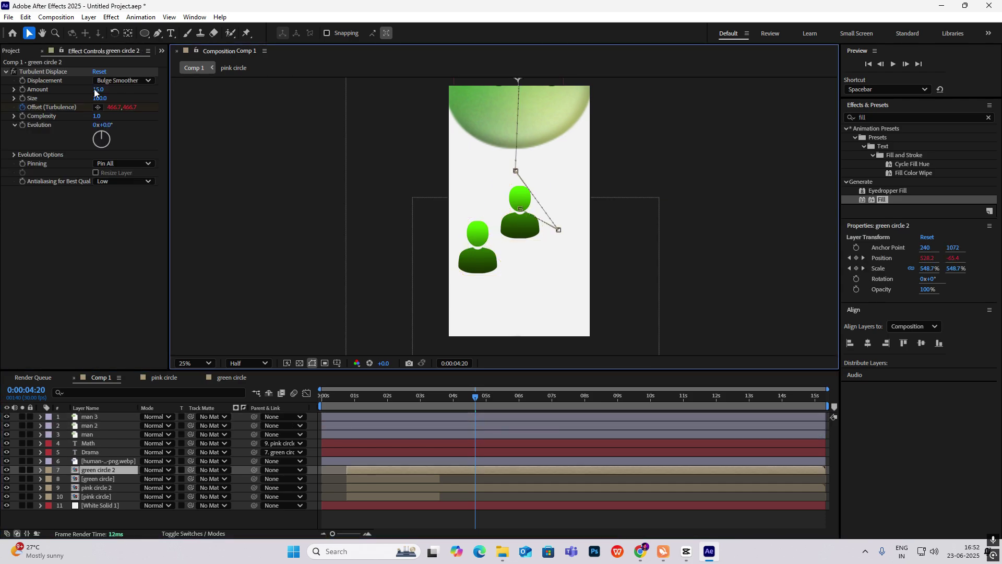
click(90, 426)
key(p)
drag(166, 434, 310, 434)
drag(521, 199, 565, 233)
click(519, 120)
drag(475, 397, 461, 430)
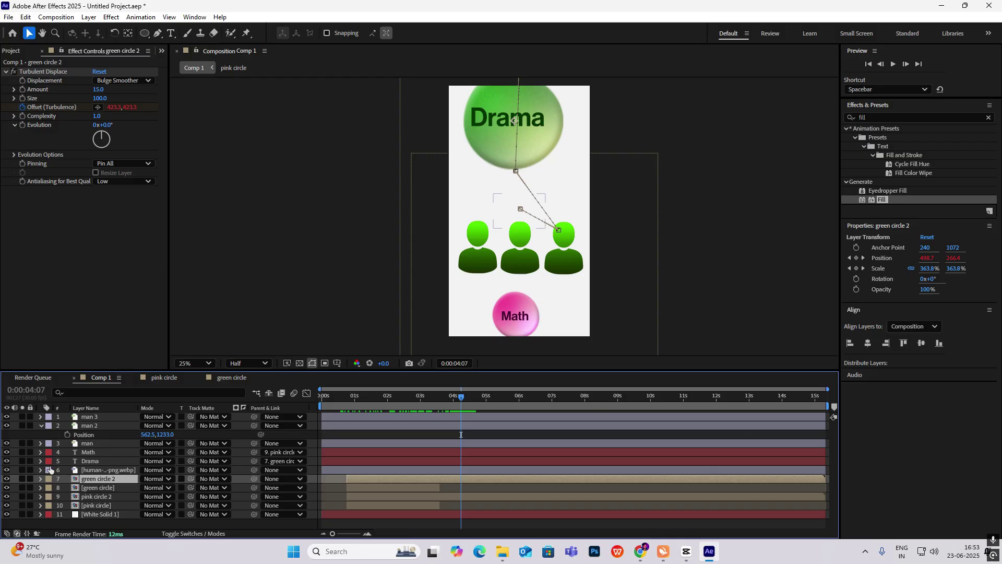
click(41, 425)
Try moving man 2's anchor point with Pan Behind (Y), undoing the failed attempt.
click(91, 435)
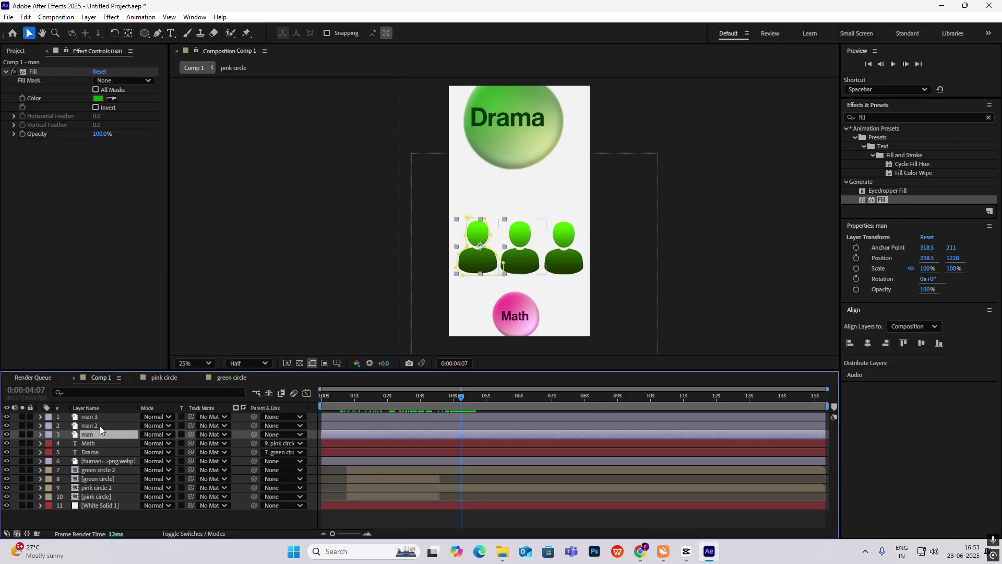
ctrl+click(99, 425)
ctrl+click(97, 418)
click(517, 246)
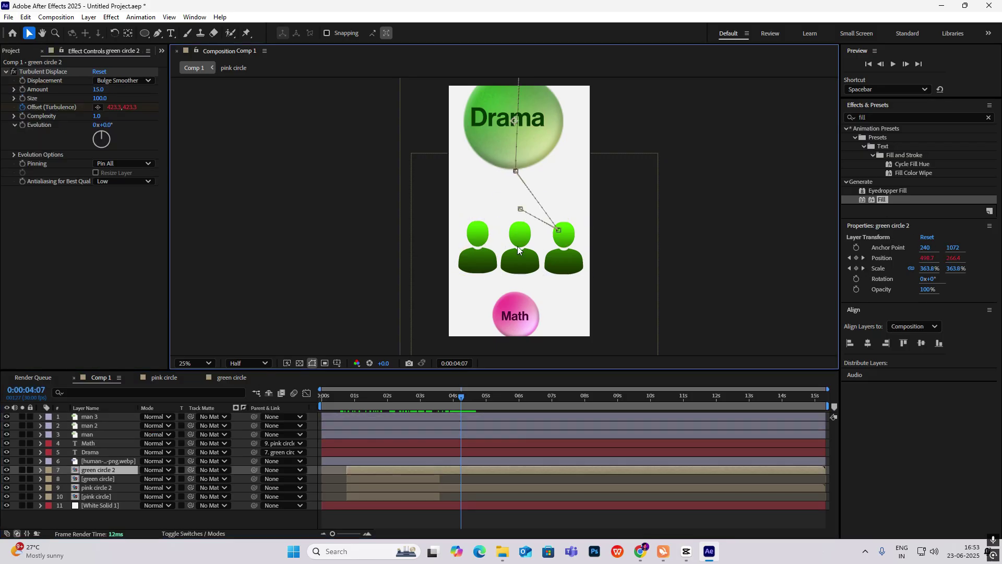
click(98, 426)
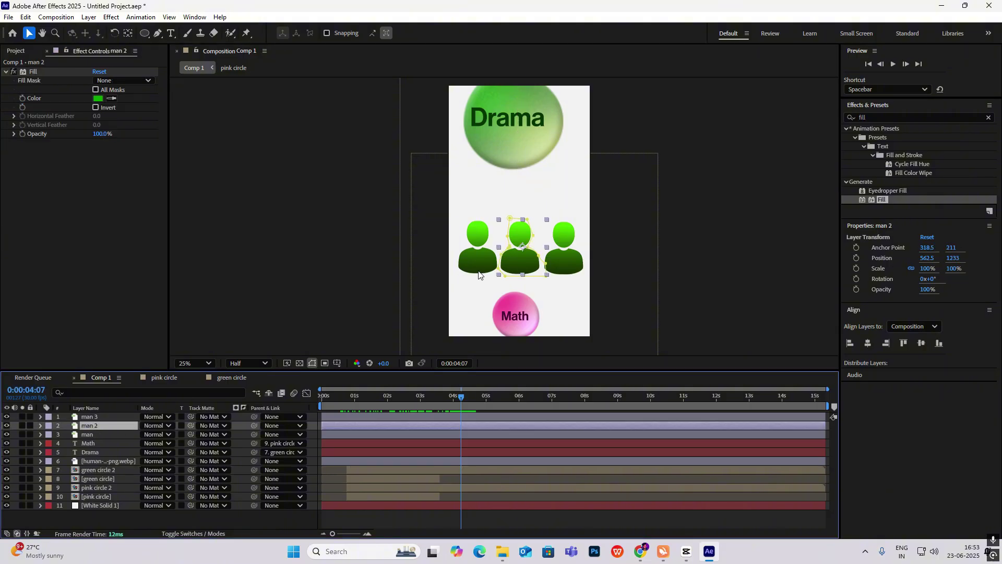
key(y)
drag(524, 249, 517, 262)
key(v)
key(ctrl+z)
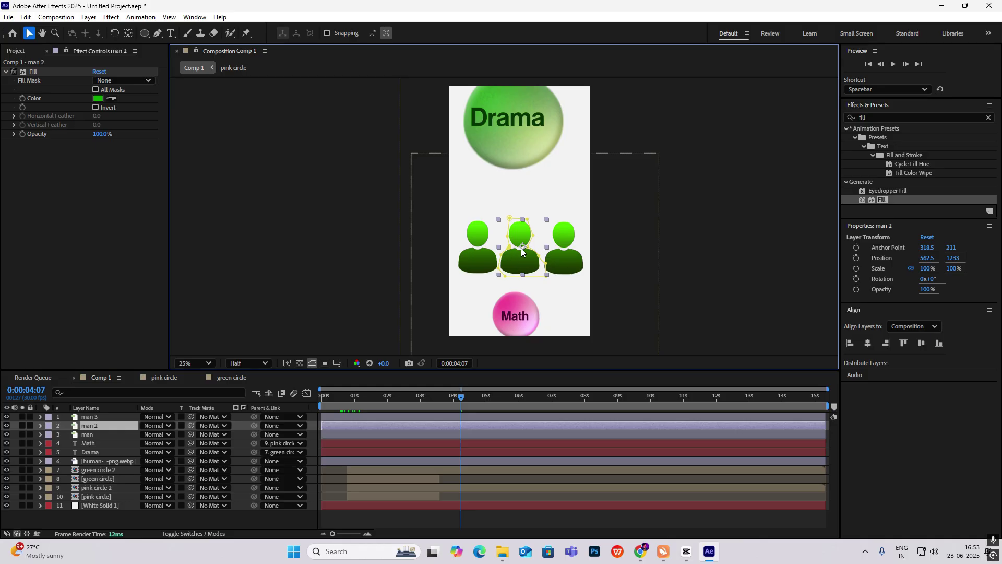
Move man 2's and man 3's anchor points down to their bases with Pan Behind.
key(y)
drag(521, 246, 521, 274)
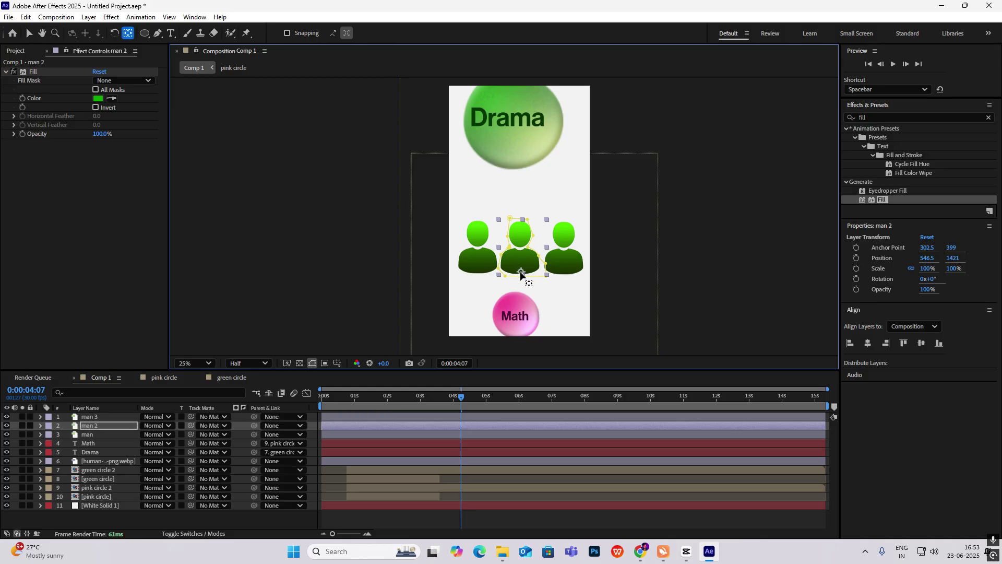
click(484, 258)
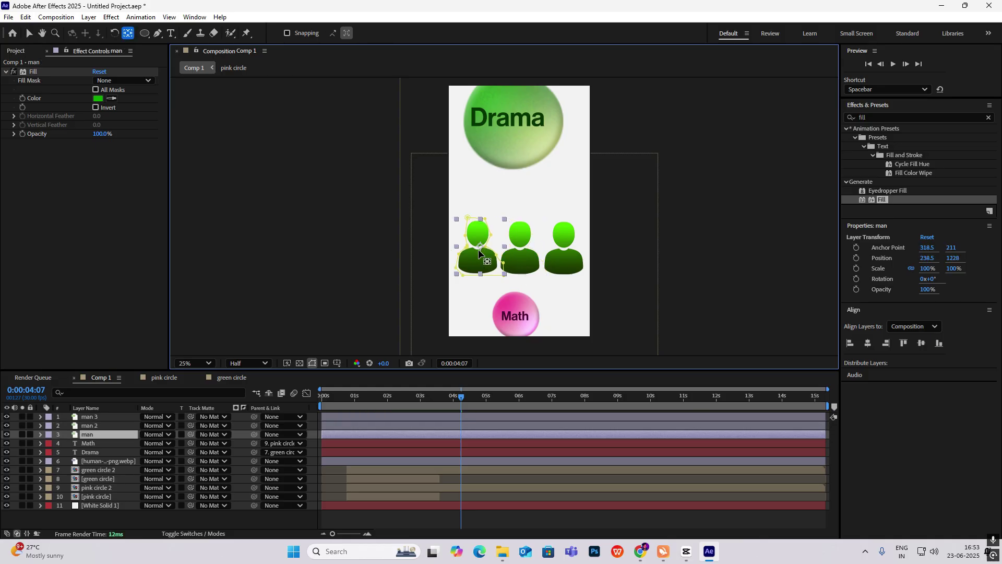
key(v)
click(565, 239)
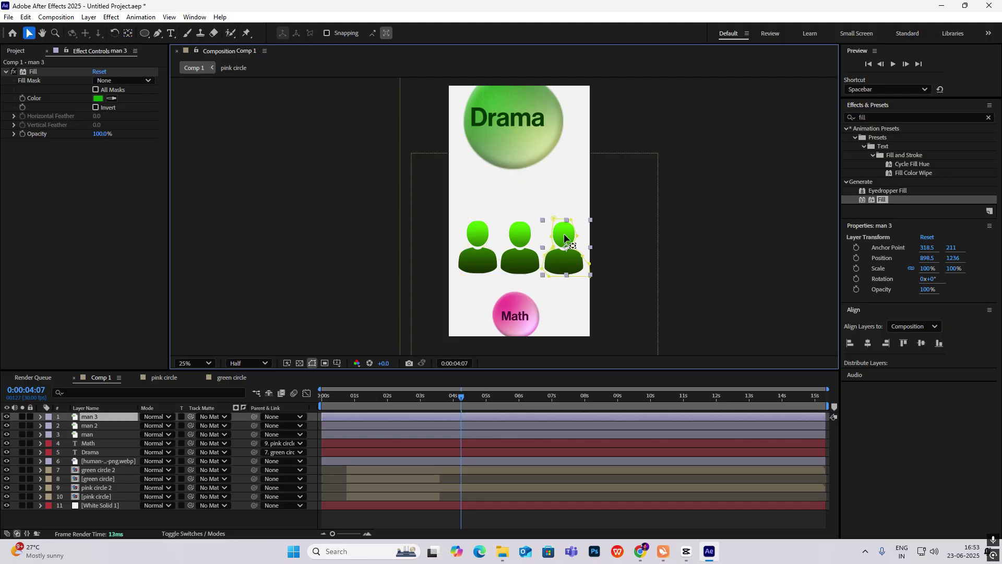
key(y)
drag(564, 255, 562, 270)
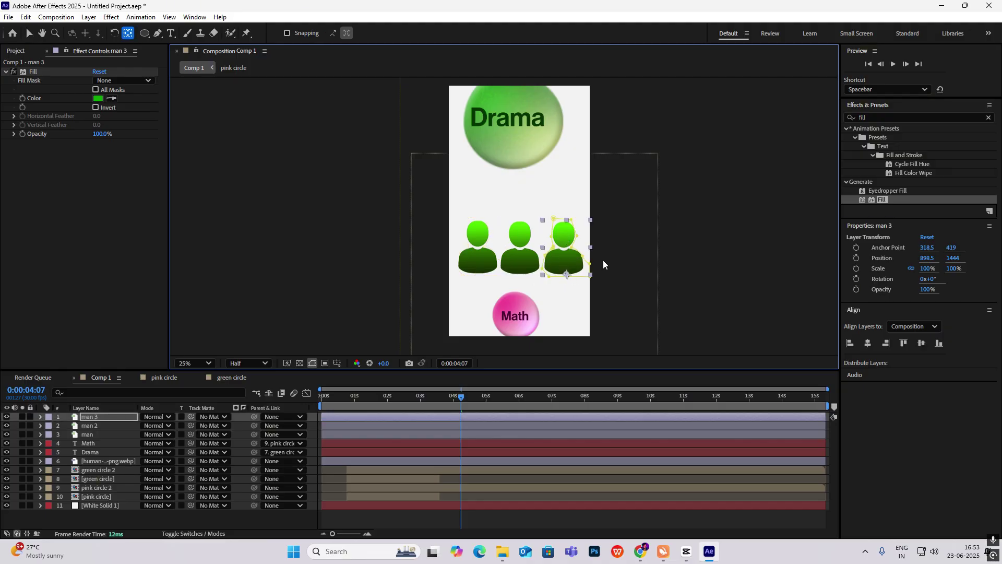
key(v)
click(679, 258)
click(454, 399)
drag(454, 399, 463, 402)
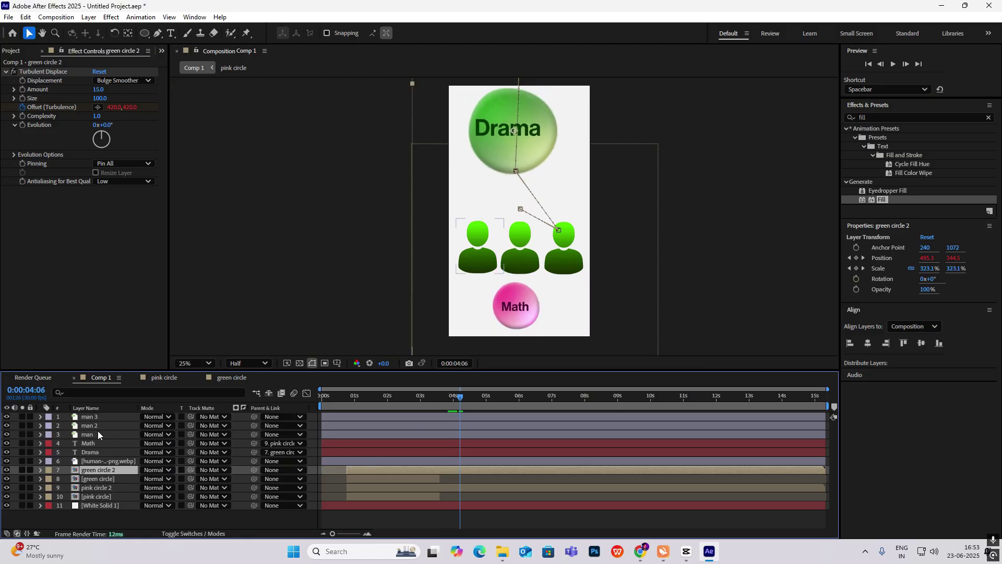
Add Scale keyframes to the three man figures at 4:06 and 5:01.
click(98, 435)
shift+click(94, 426)
shift+click(115, 417)
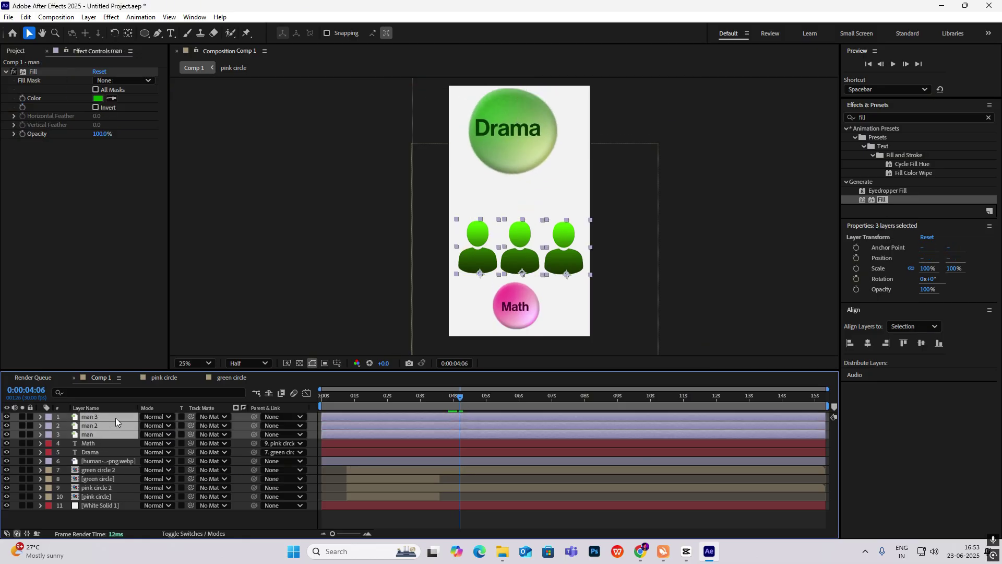
key(s)
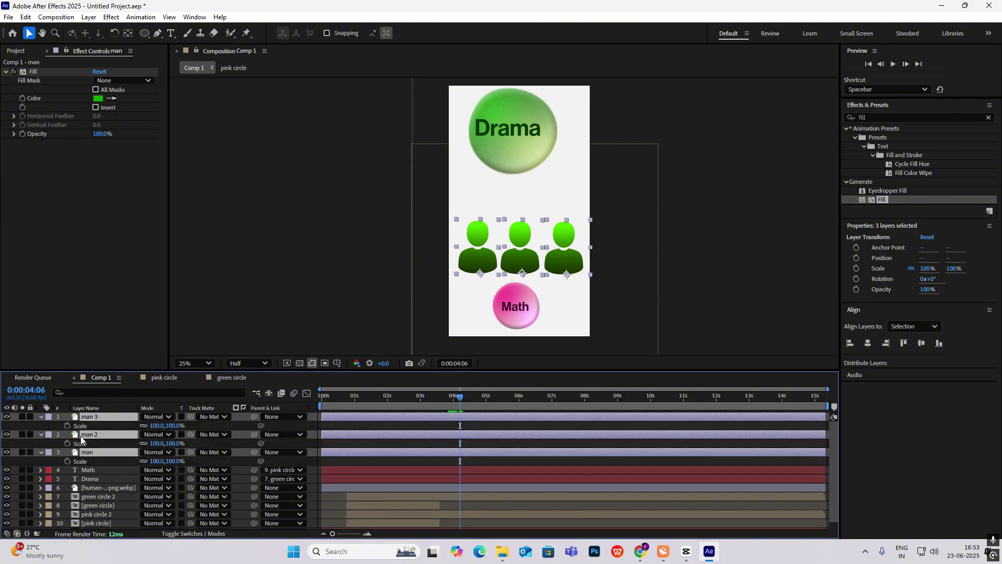
click(66, 425)
drag(462, 399, 486, 399)
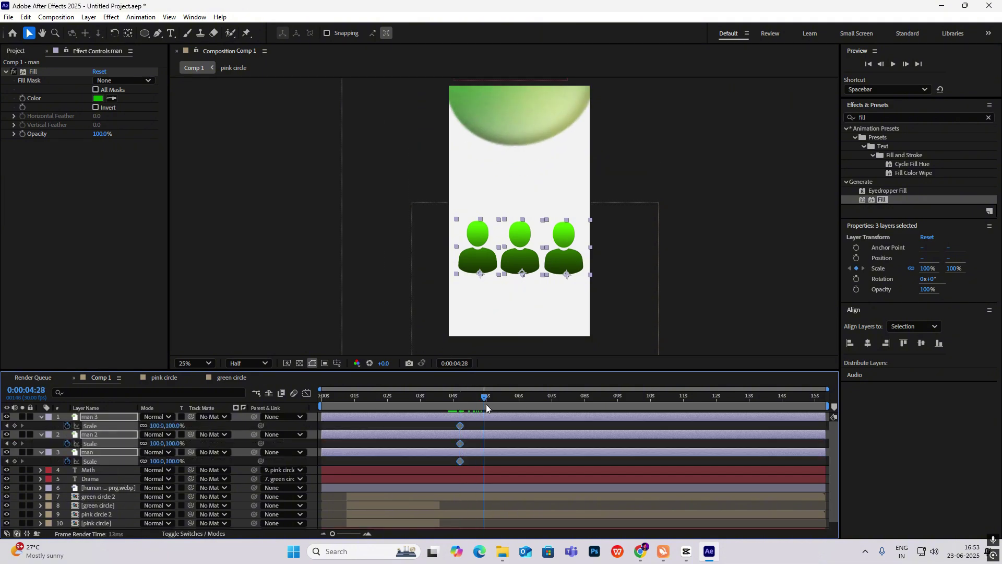
click(15, 426)
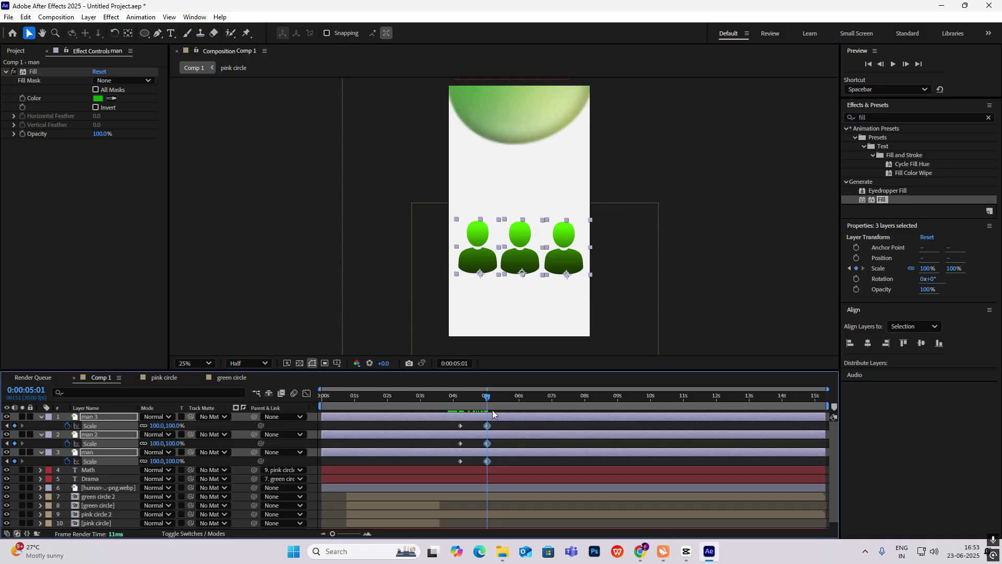
Set the figures' Scale to 0% at the 4:06 keyframe so they start hidden.
click(6, 426)
click(157, 426)
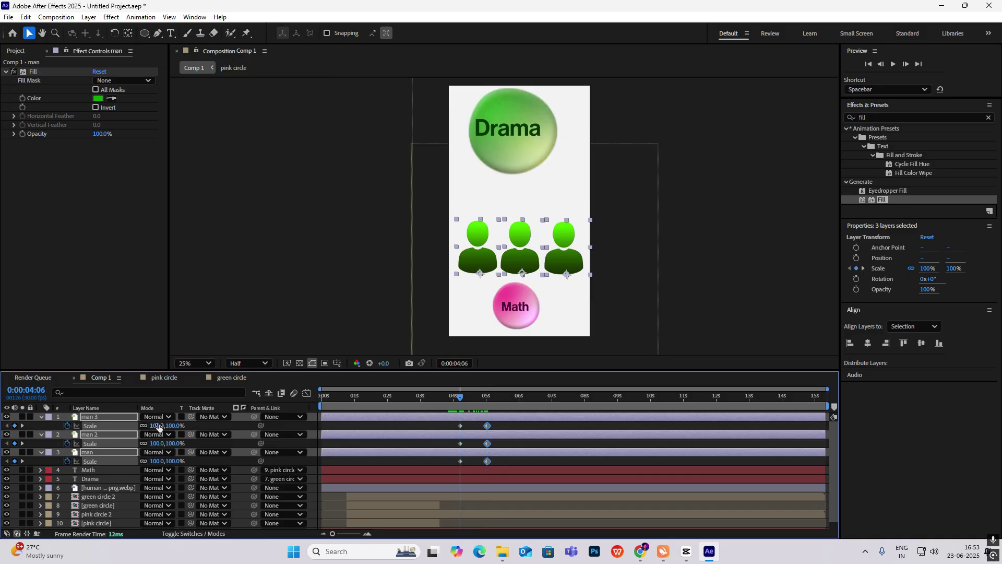
text(0)
click(695, 296)
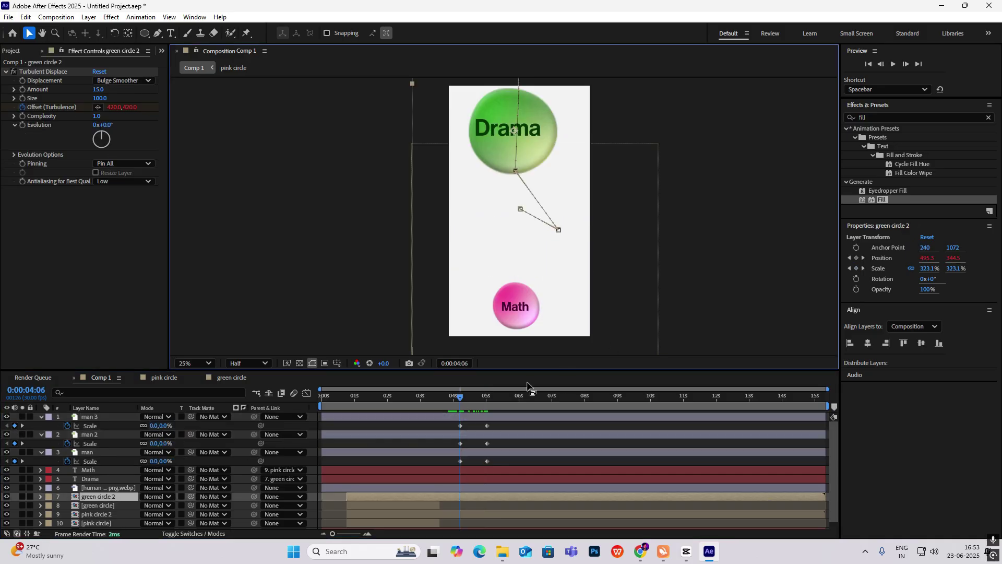
Easy Ease the Scale keyframes and sharpen the ease into 5:01 in the Graph Editor.
drag(460, 398, 429, 472)
key(F9)
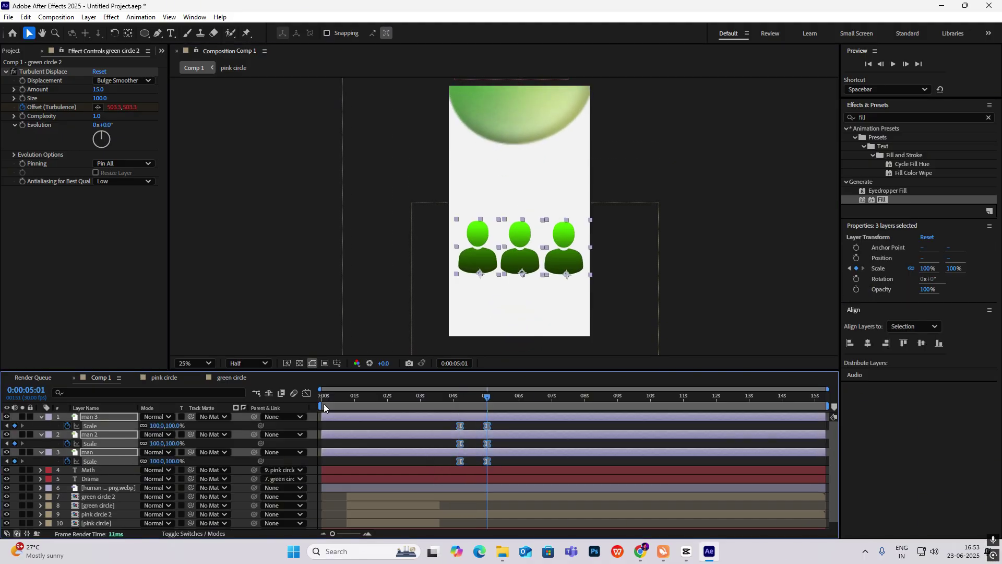
click(307, 393)
drag(483, 502, 471, 506)
click(307, 393)
Preview the figures popping in, then review the CapCut reference video around eleven seconds.
drag(487, 399, 461, 402)
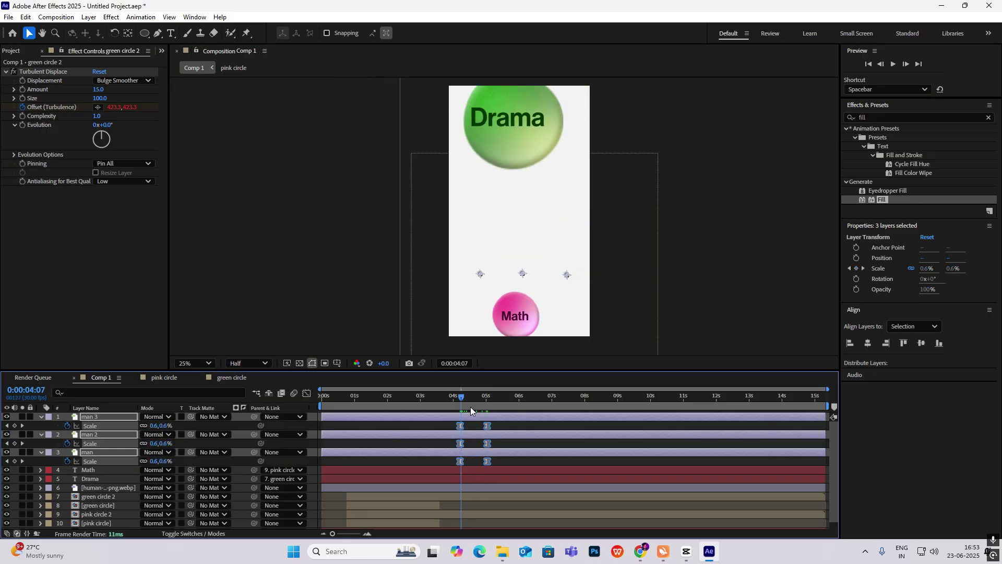
key(space)
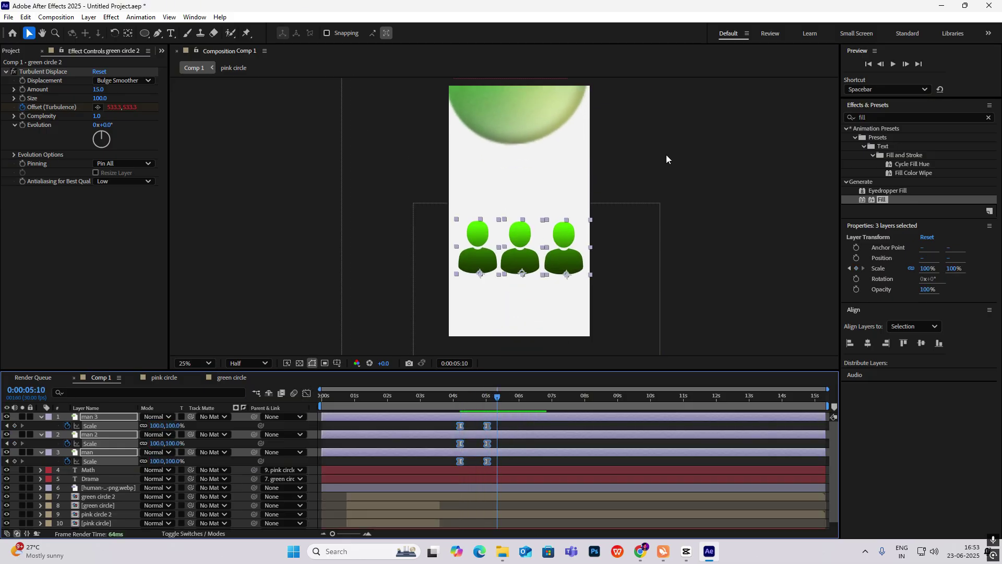
click(666, 154)
drag(467, 399, 480, 402)
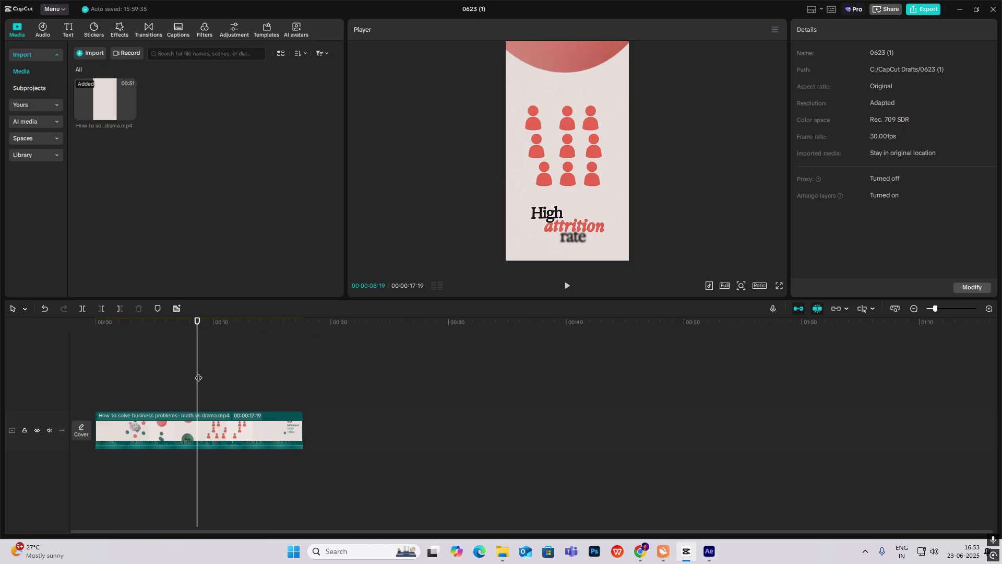
drag(198, 377, 308, 401)
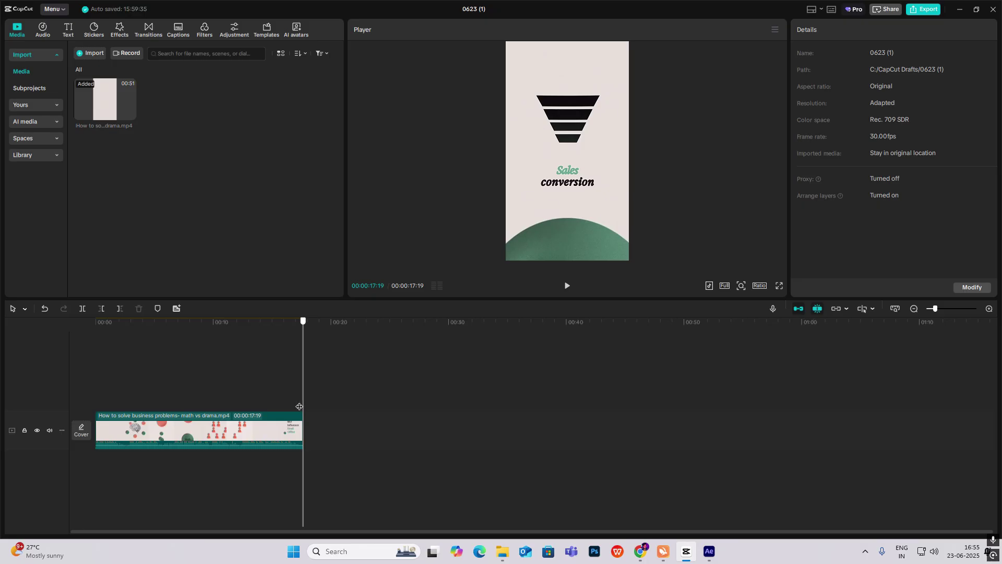
click(265, 405)
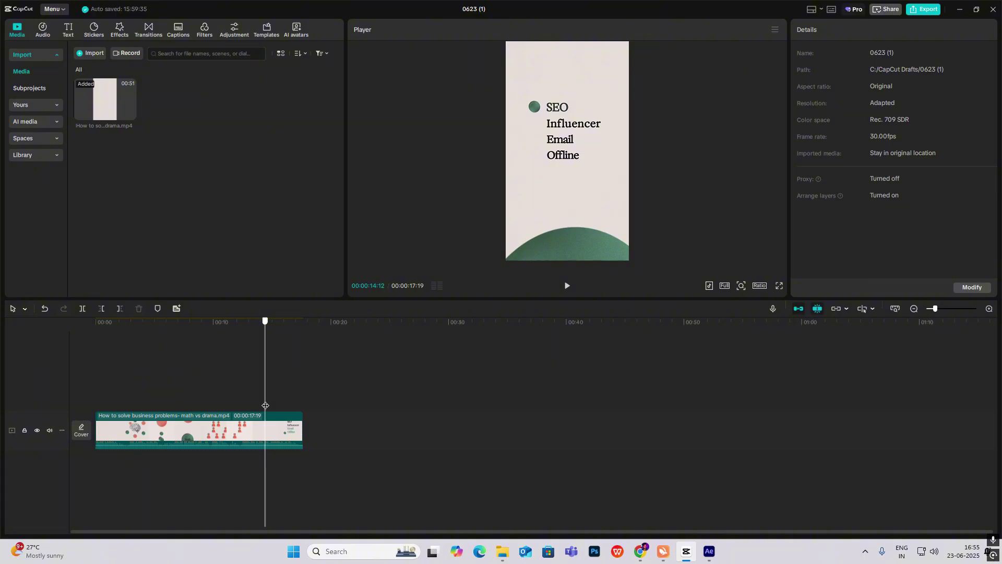
drag(265, 405, 268, 405)
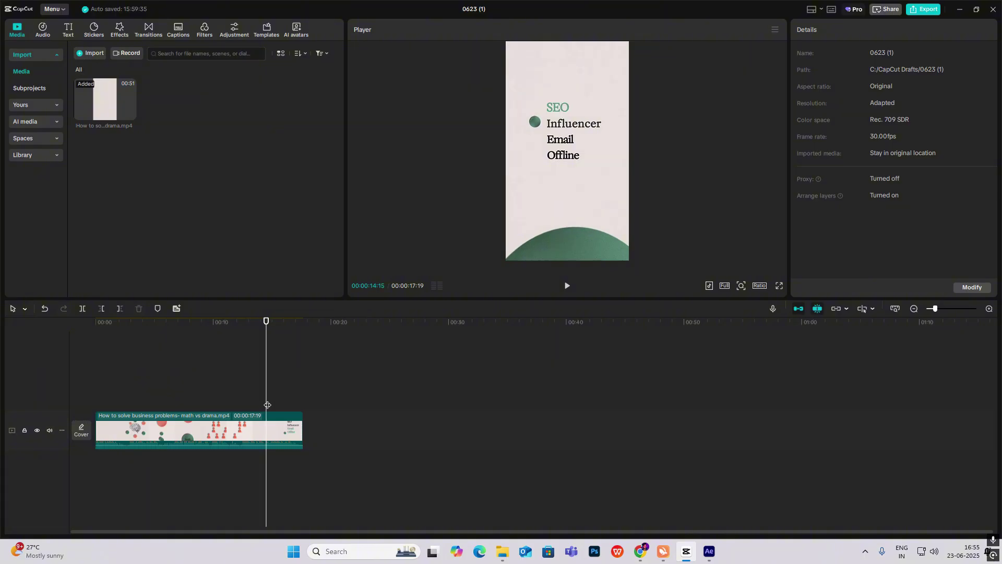